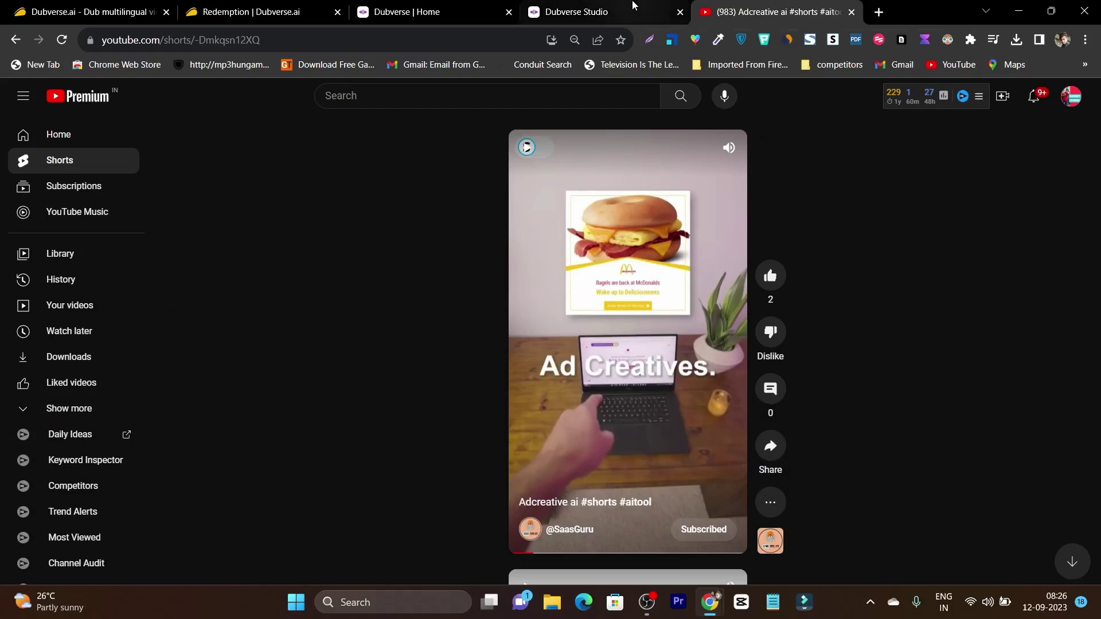
Switch to the original Adcreative ai short on YouTube, play part of it and pause it
click(576, 11)
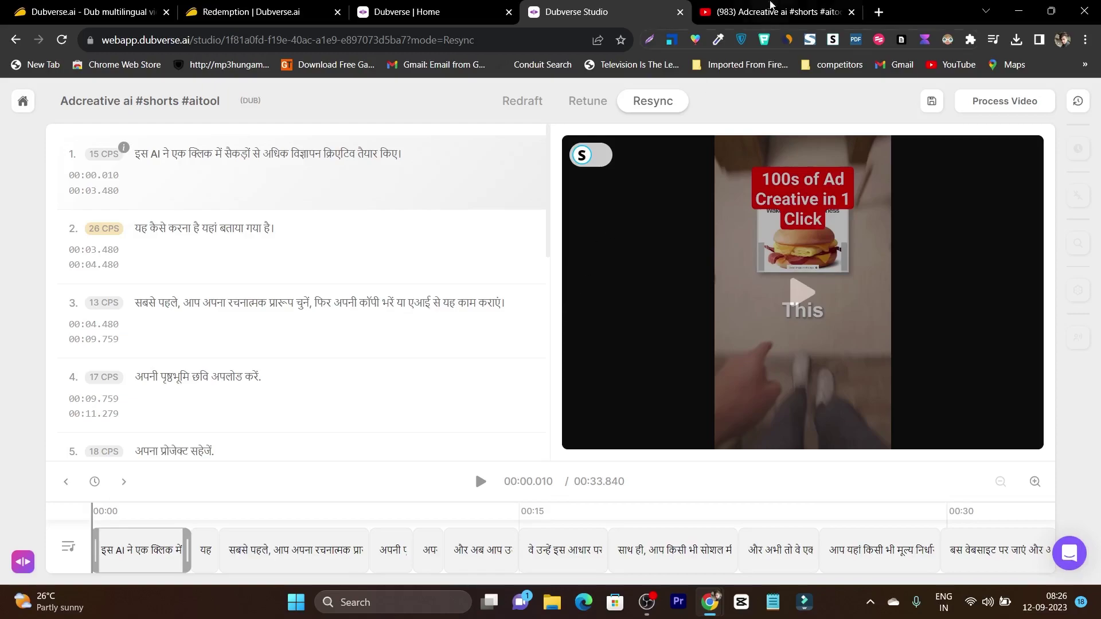
click(769, 11)
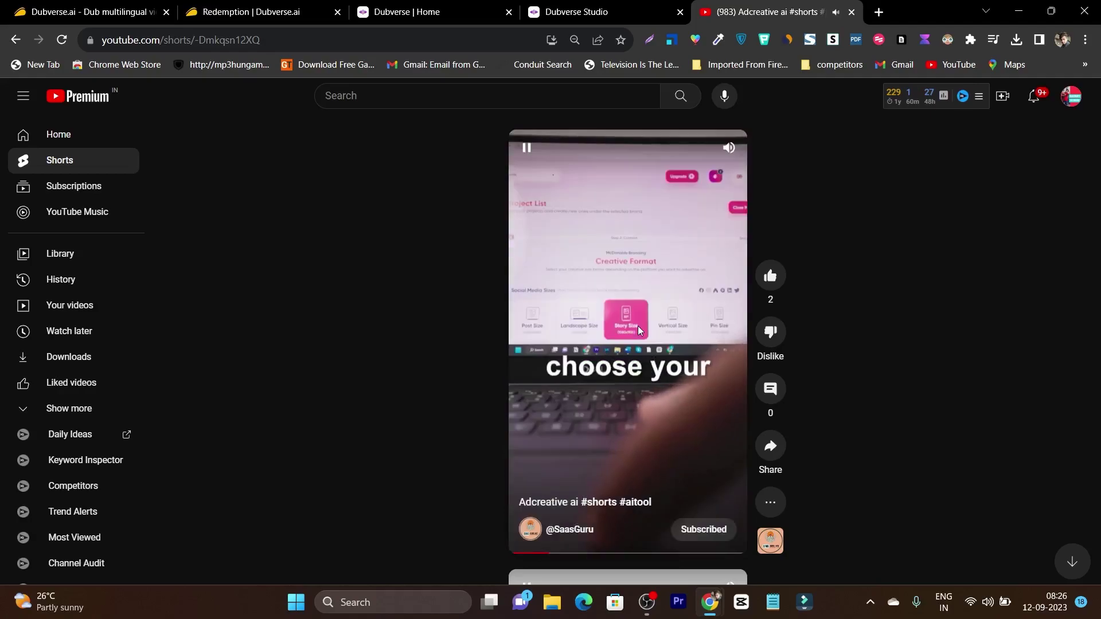
click(640, 331)
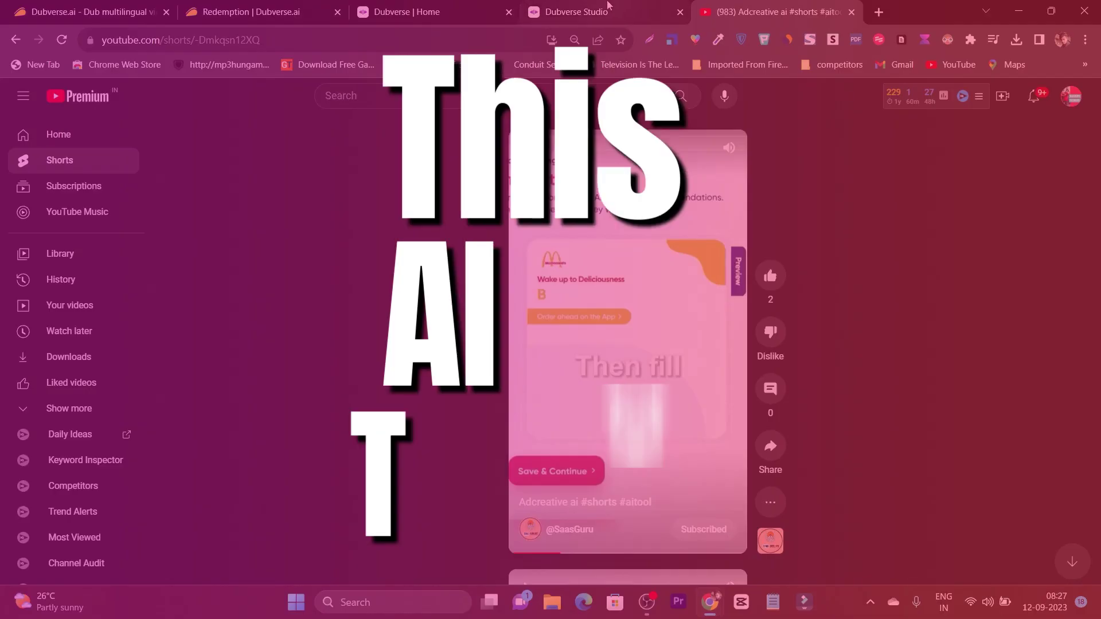
Switch to Dubverse Studio, preview part of the Hindi dub in Resync mode and look back through the translated script lines
click(609, 12)
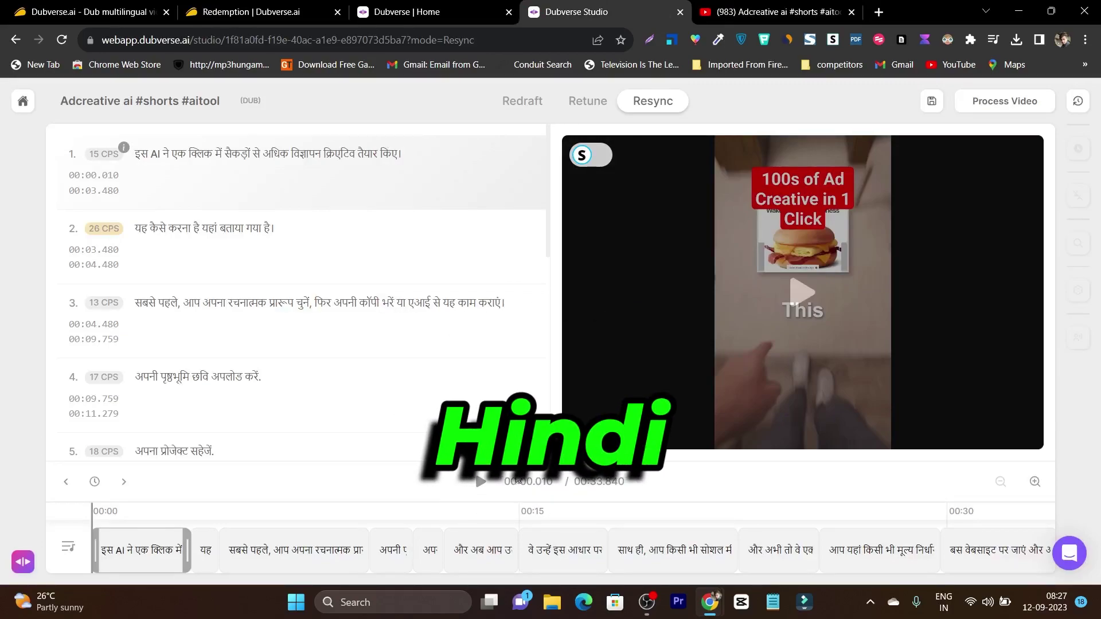
click(481, 483)
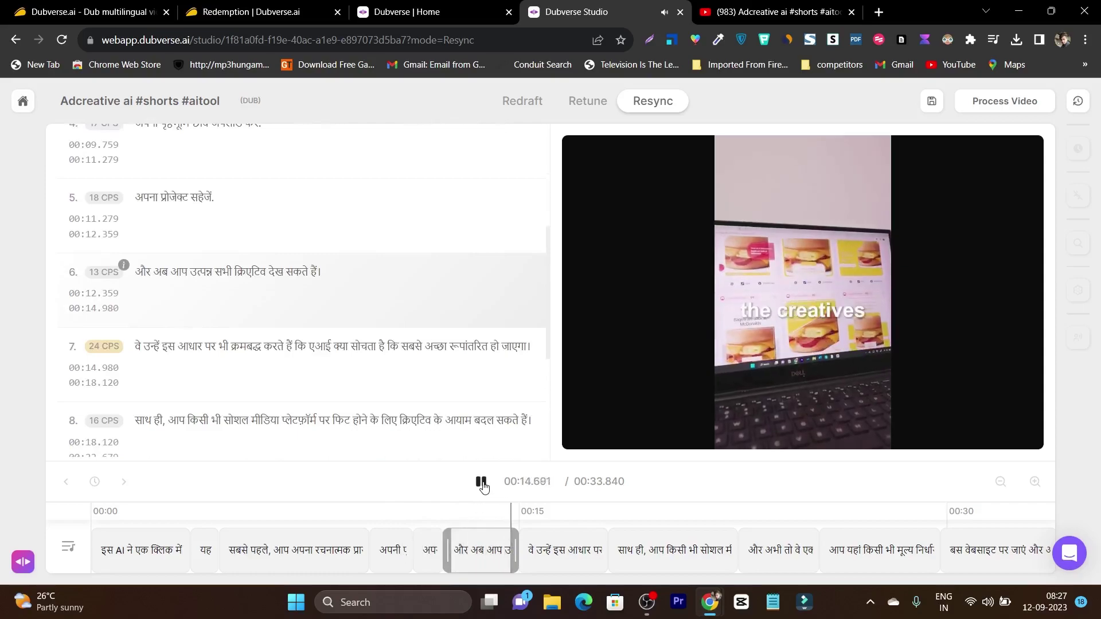
click(482, 487)
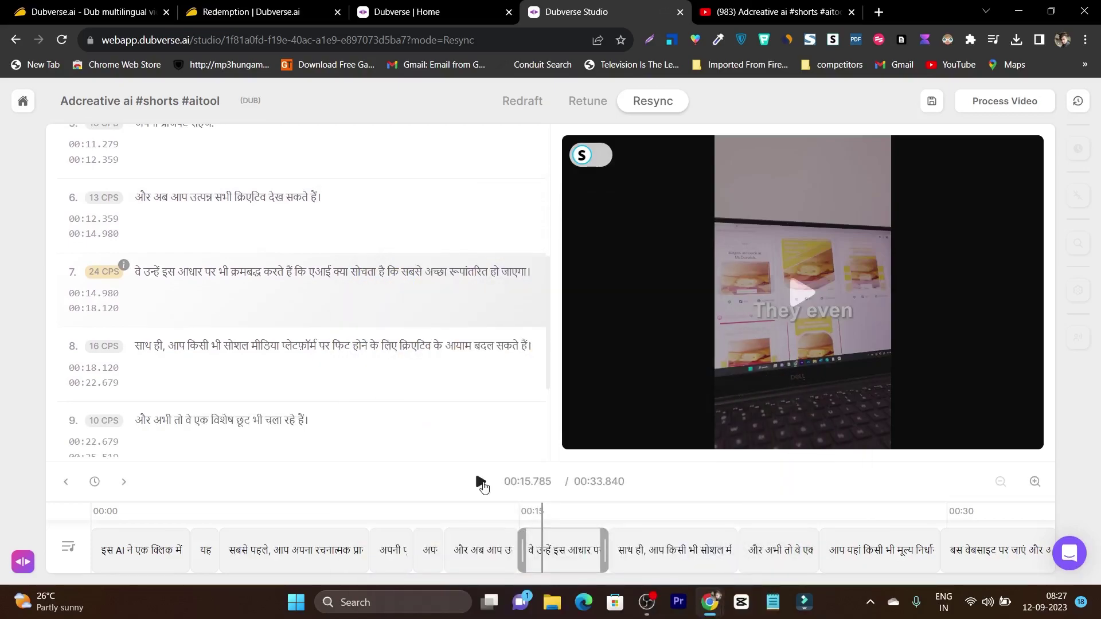
scroll(340, 360, up, 1)
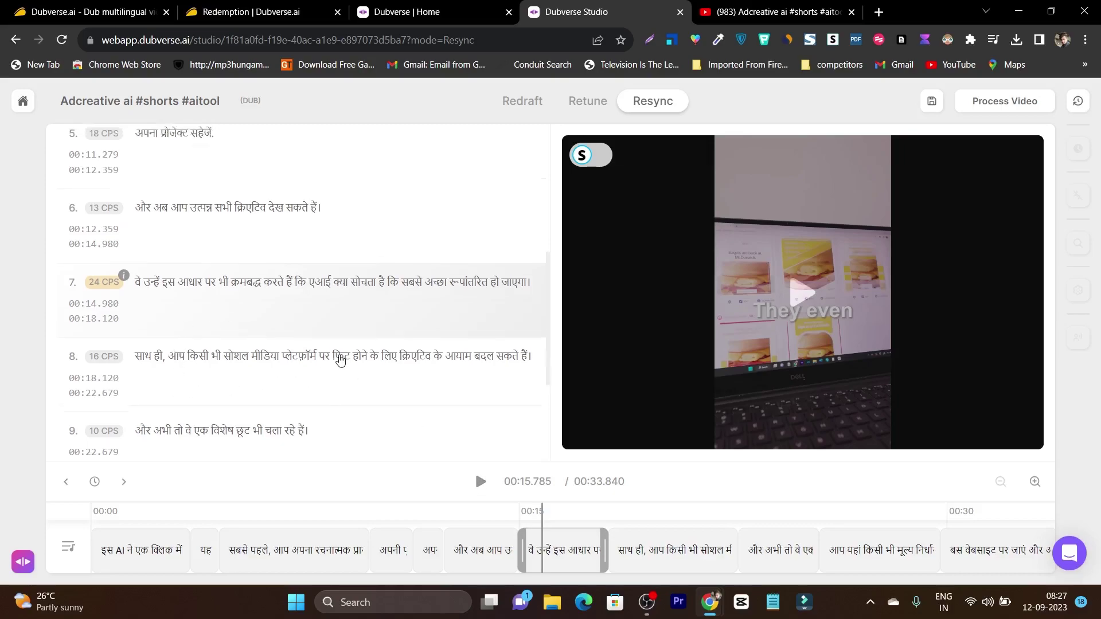
scroll(340, 359, up, 5)
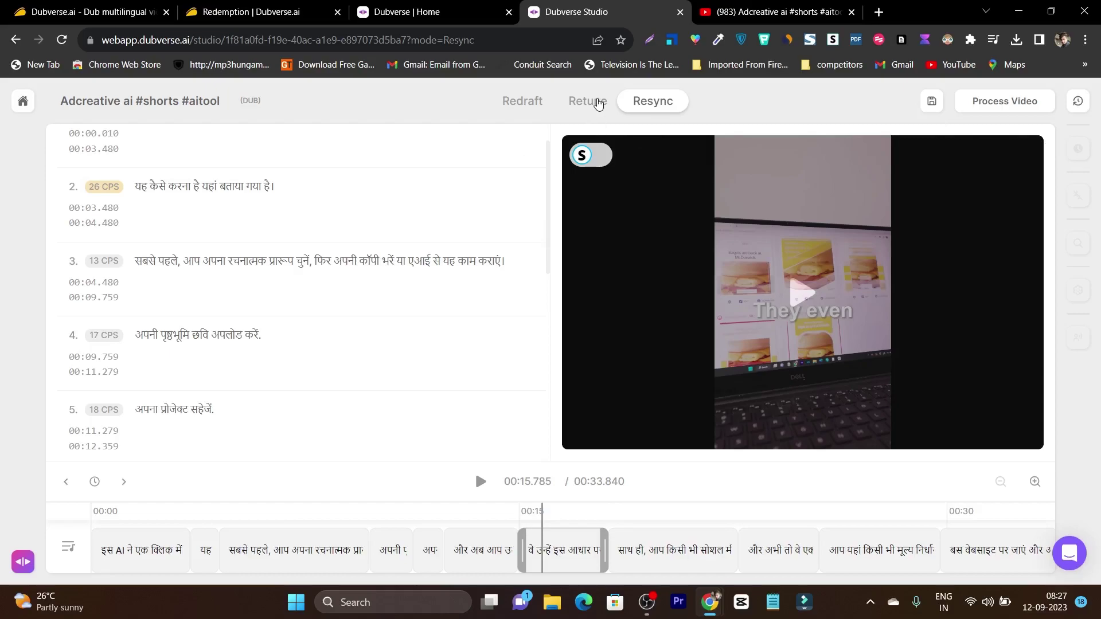
In Retune mode, add the Hindi speaker Nisha to the project's speaker pool and assign that voice to the first script line
click(590, 102)
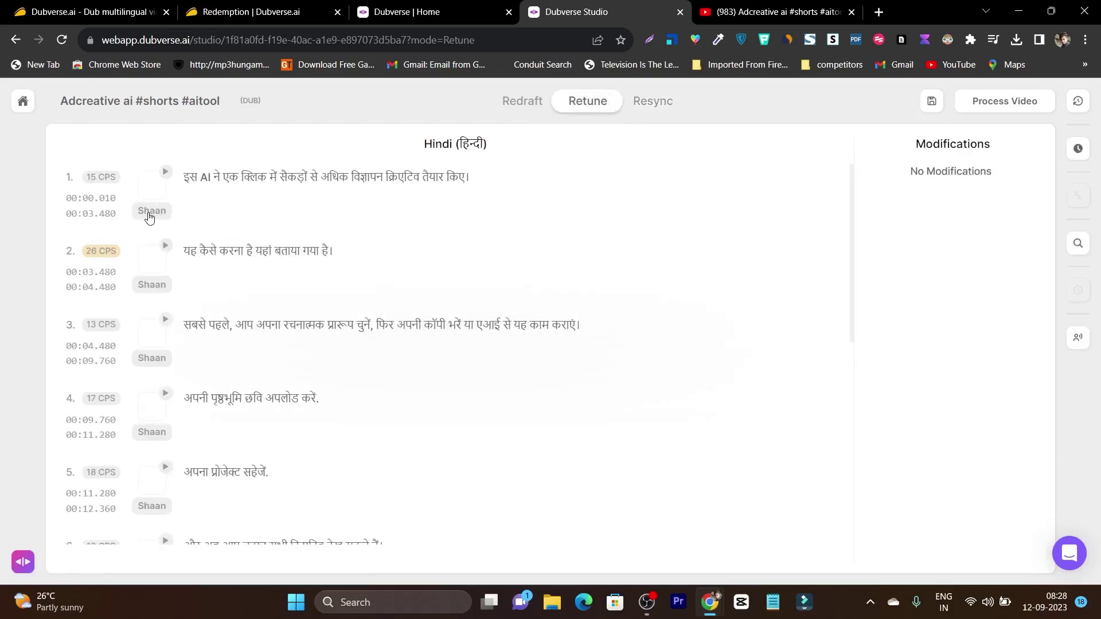
click(165, 213)
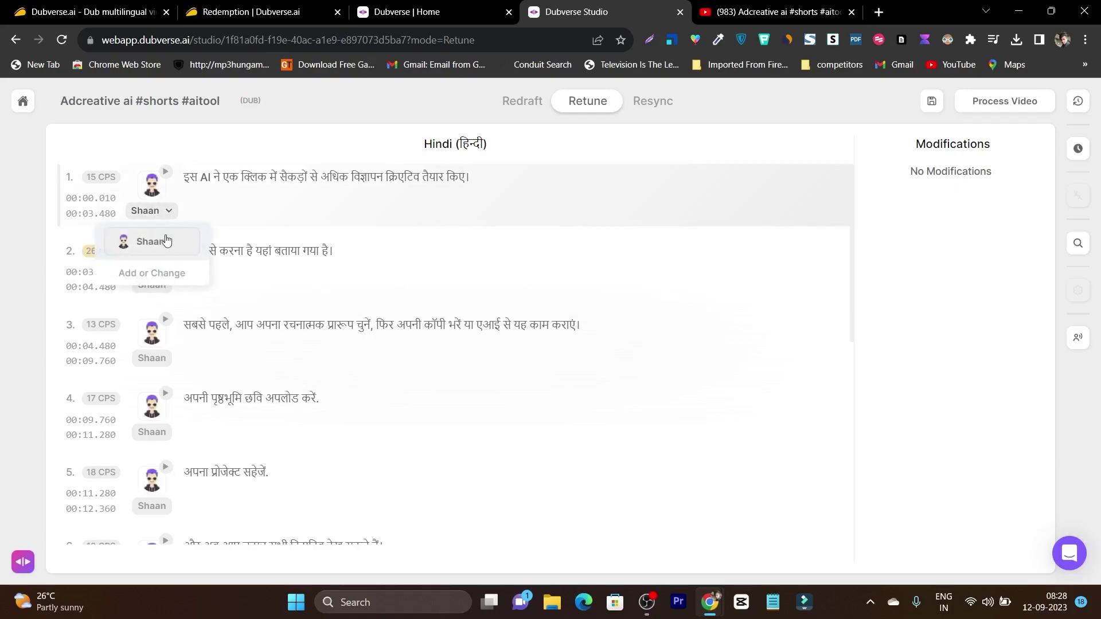
click(148, 274)
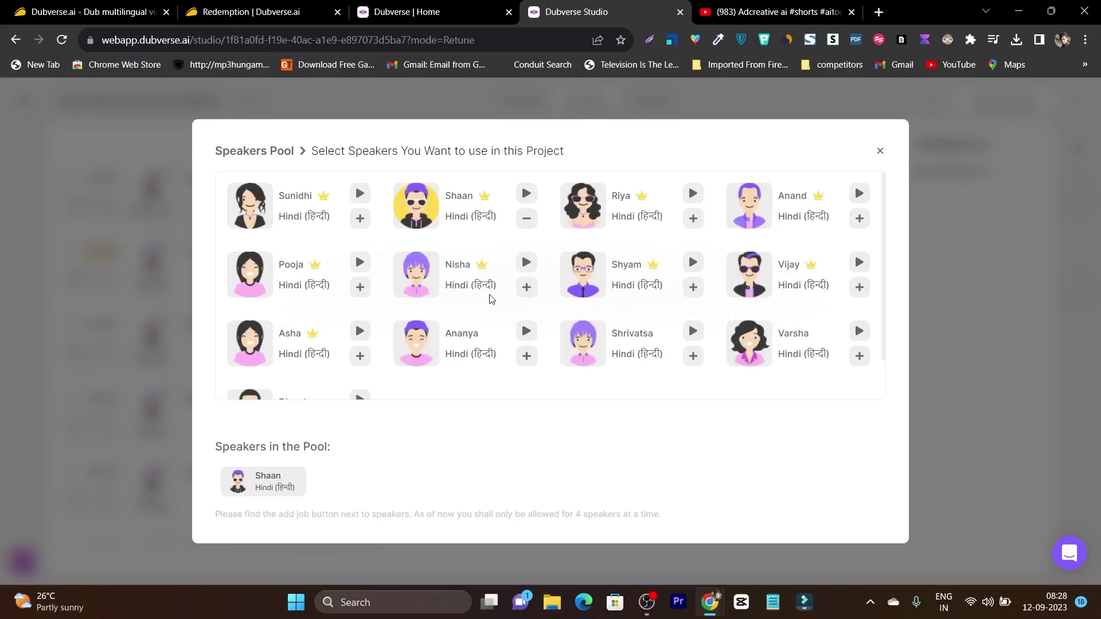
click(527, 287)
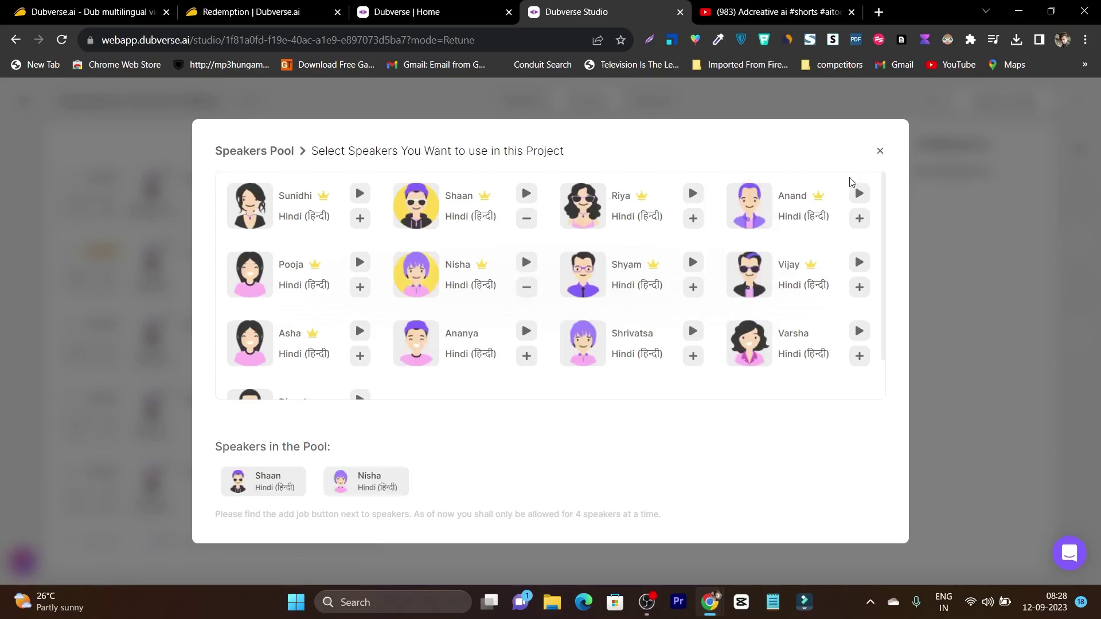
click(882, 151)
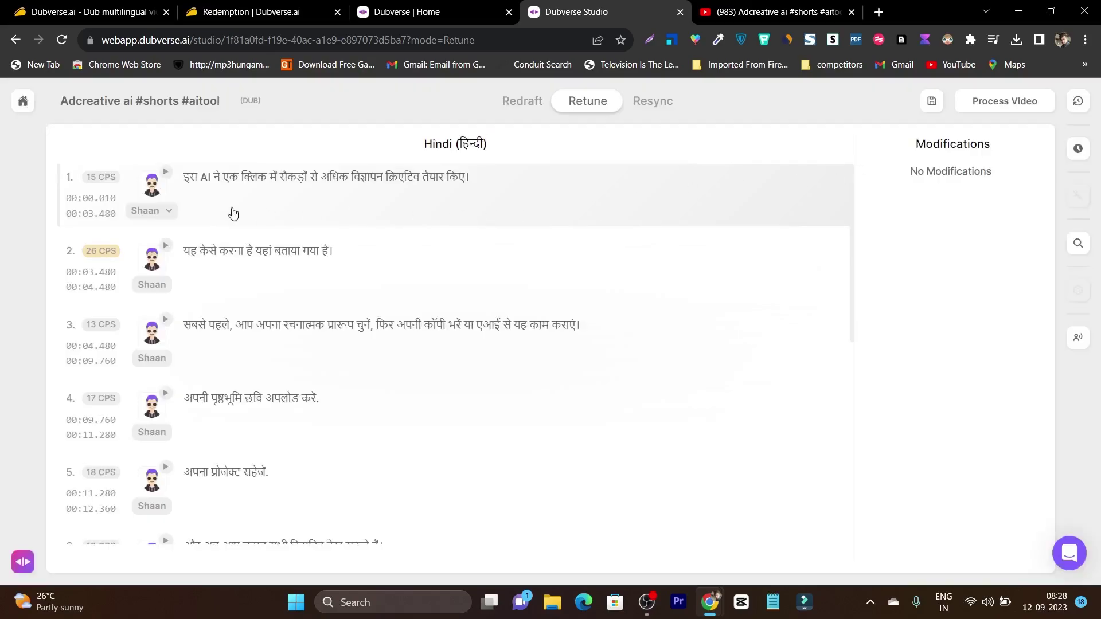
click(167, 211)
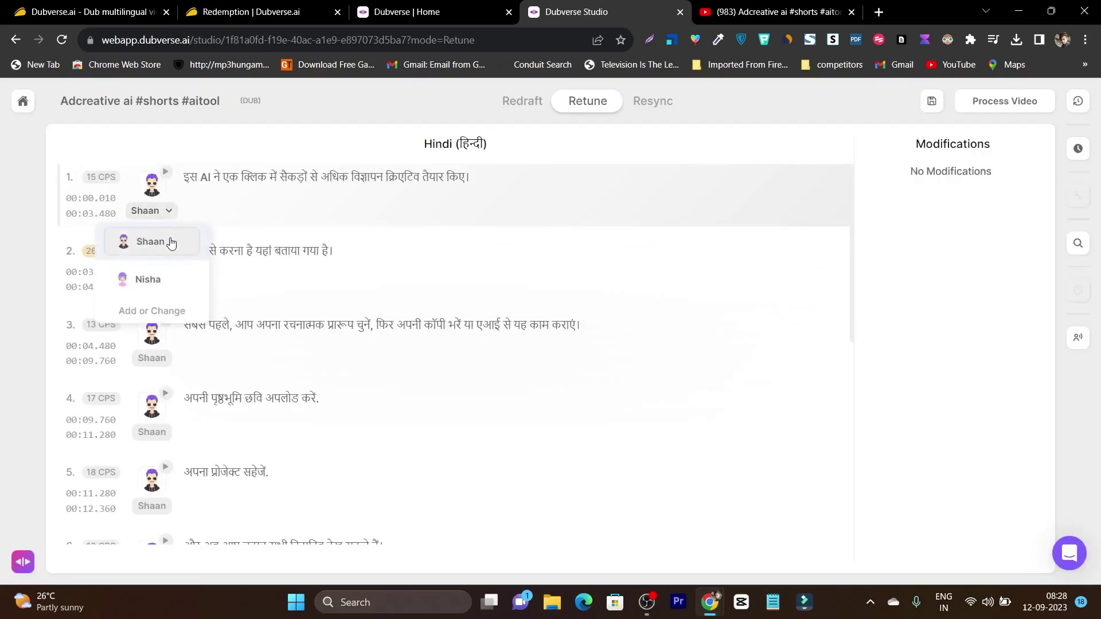
click(154, 283)
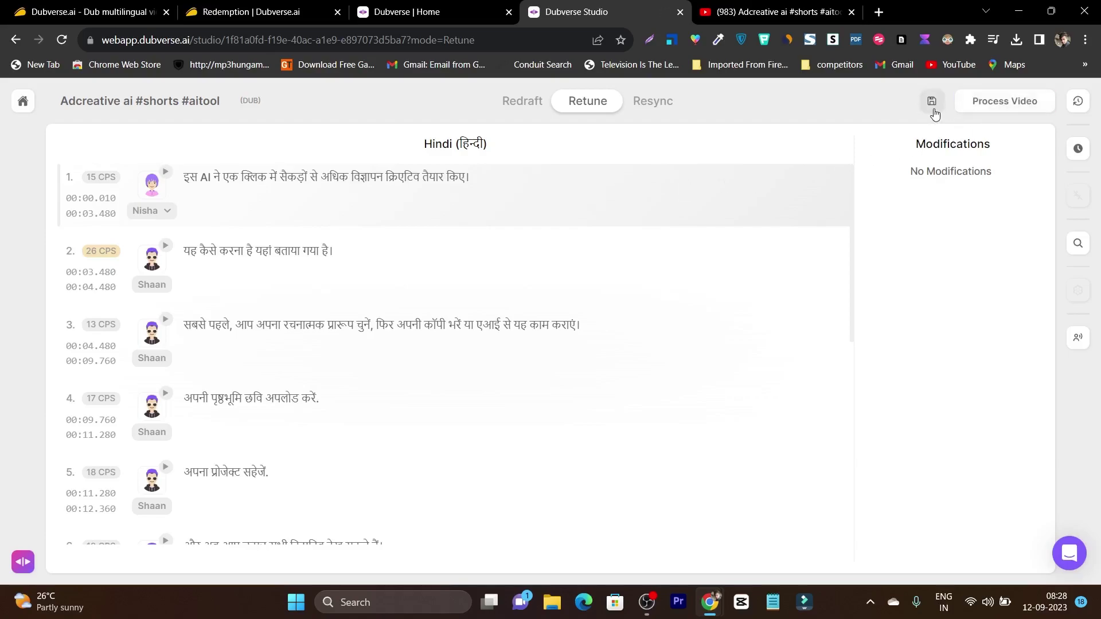
Check the original short on YouTube again and return to Dubverse
click(730, 7)
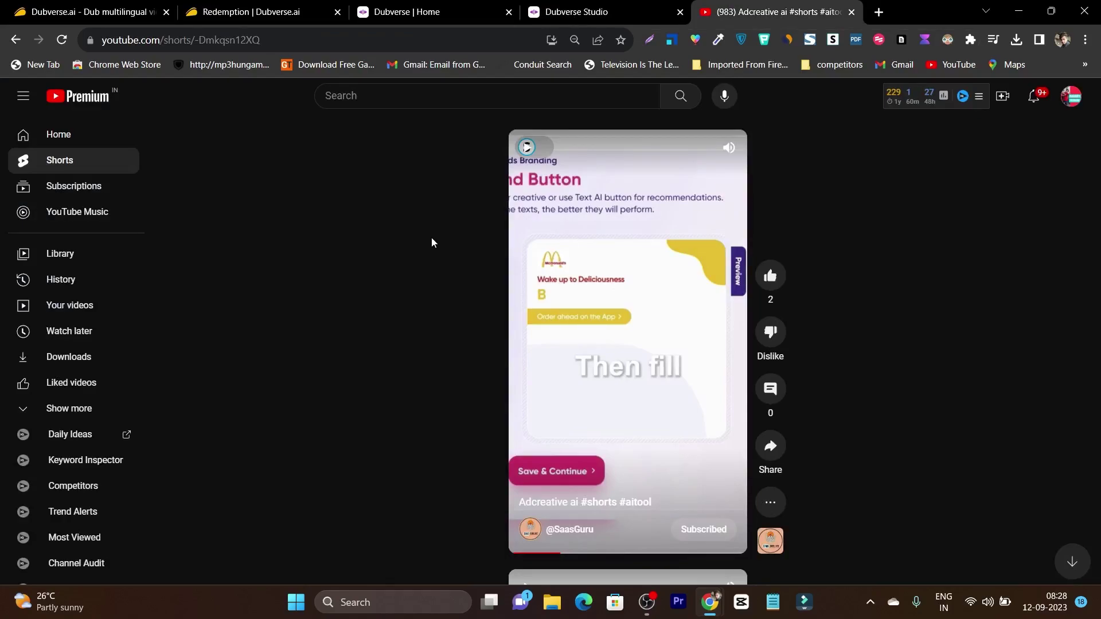
click(609, 6)
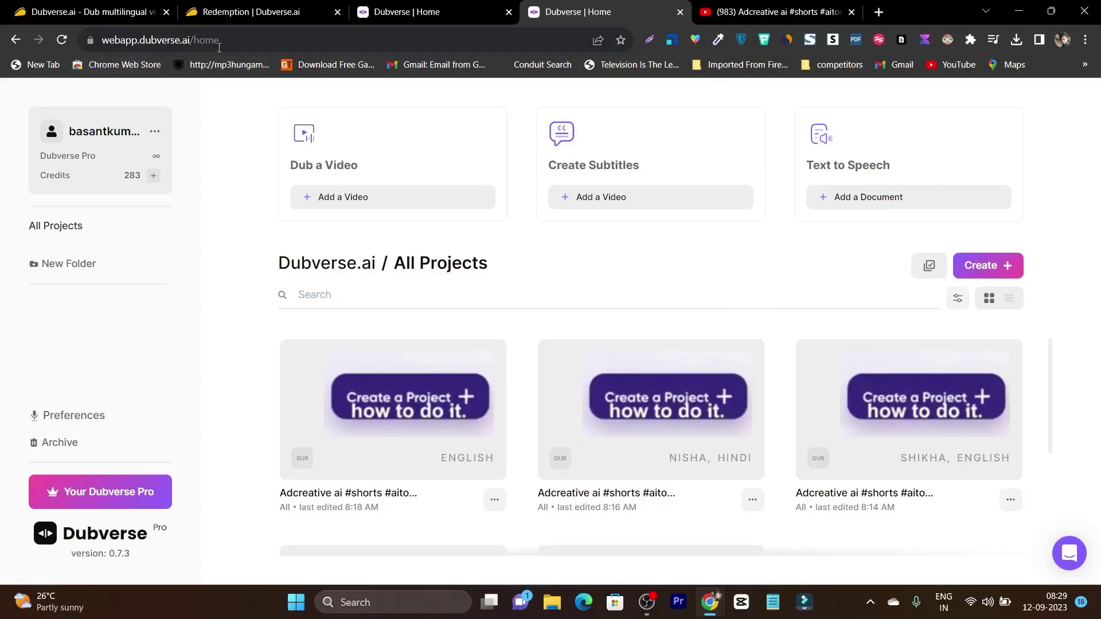
Switch to the Dubverse.ai deal page on AppSumo and read the product description in the purchase box
click(143, 11)
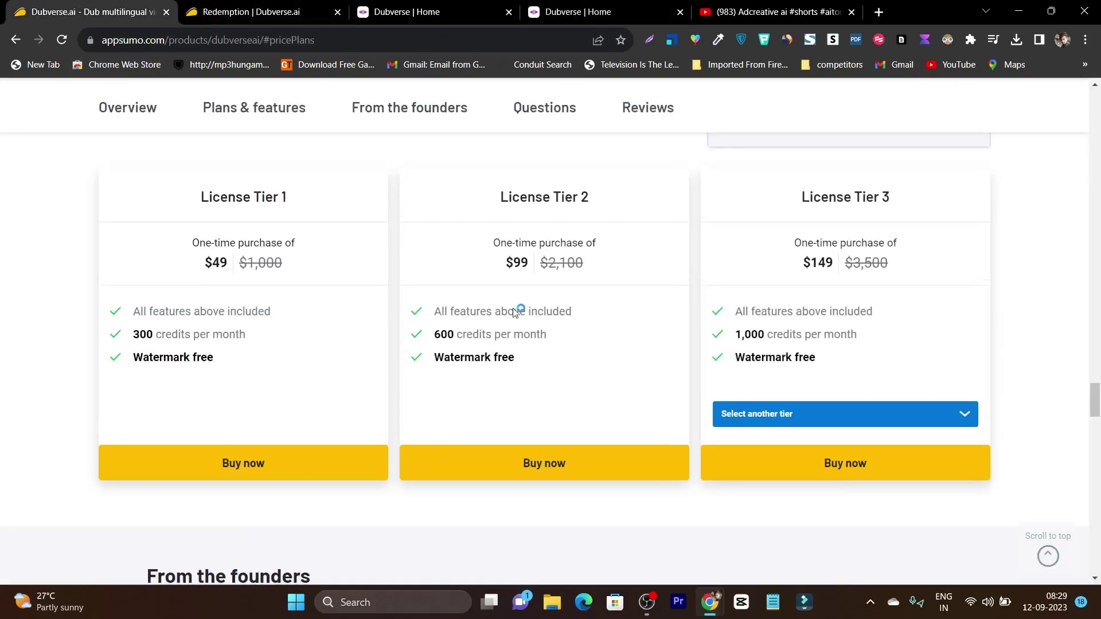
scroll(518, 307, up, 10)
scroll(1098, 244, up, 5)
scroll(1098, 244, up, 5)
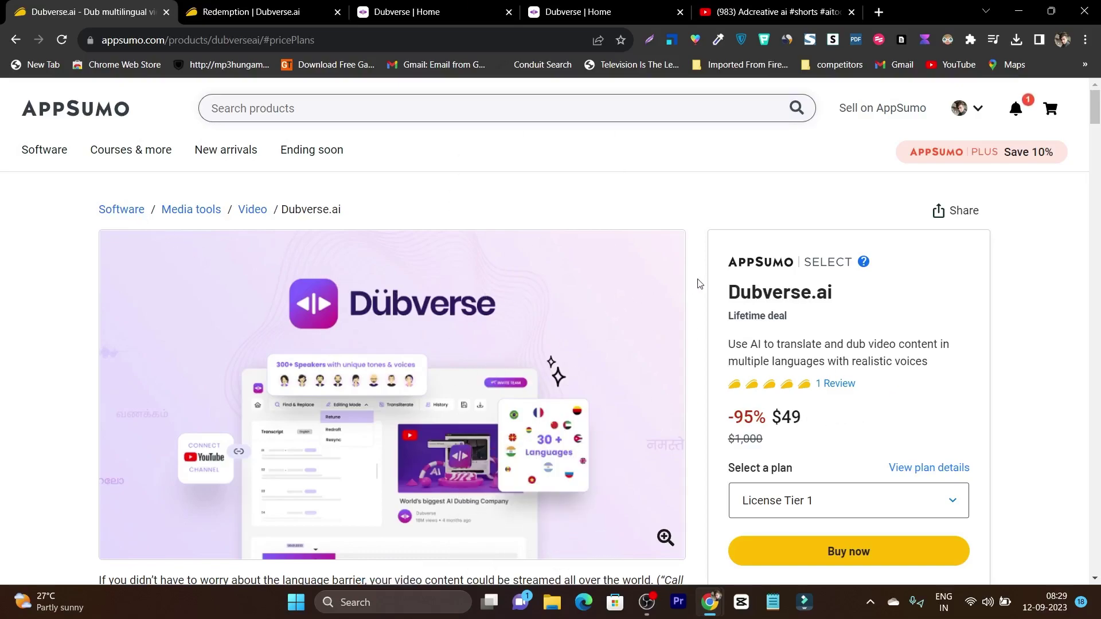
scroll(700, 284, down, 4)
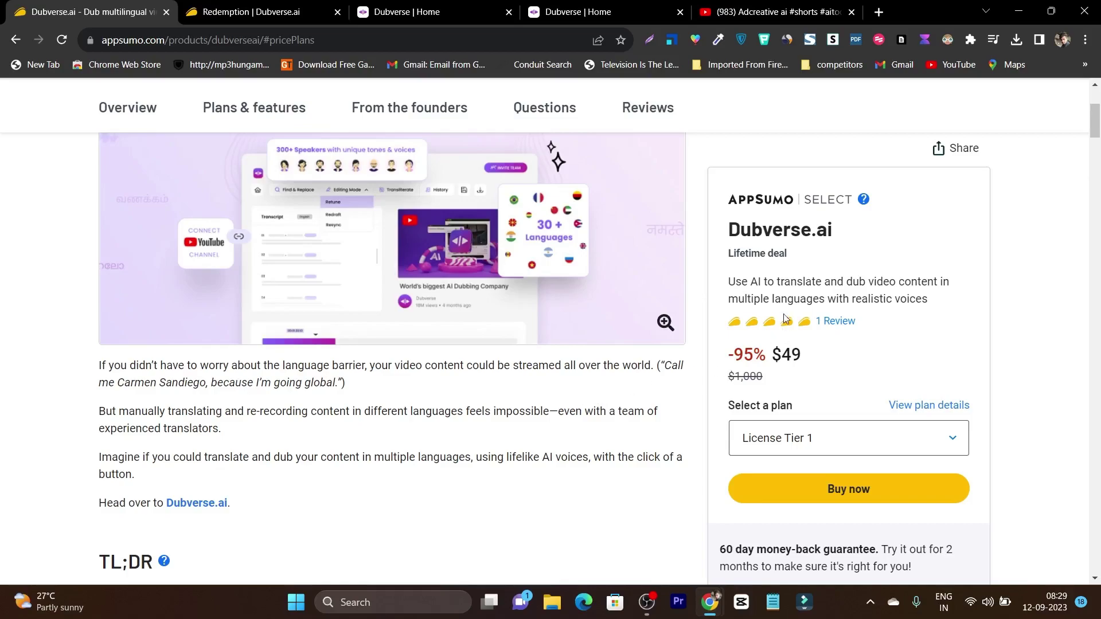
drag(730, 283, 910, 284)
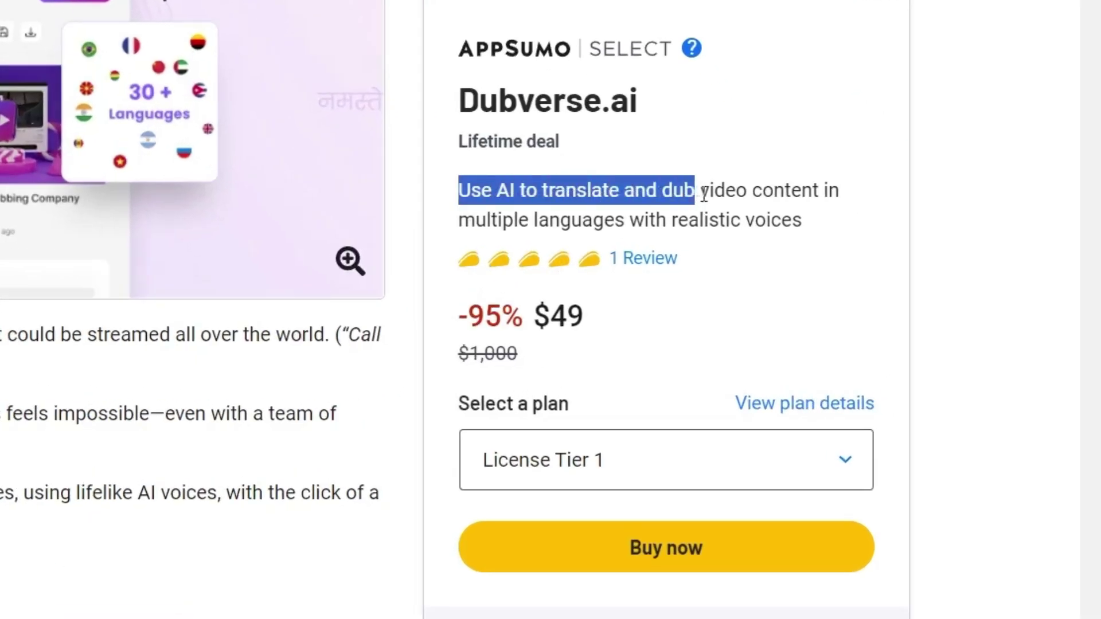
drag(772, 195, 834, 219)
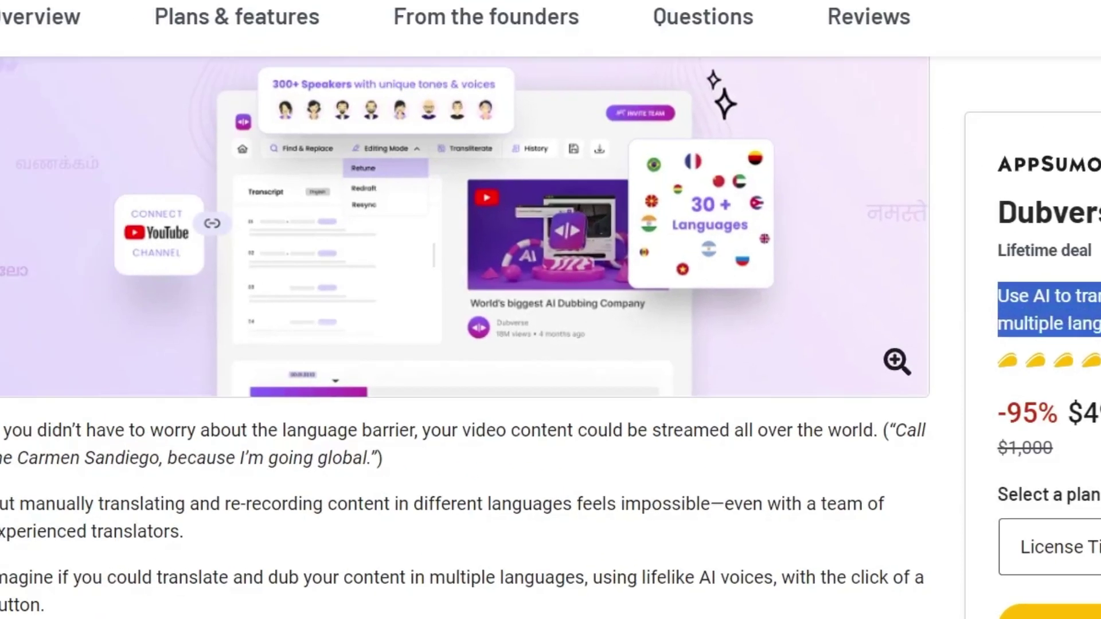
Read the introduction and TL;DR summary of Dubverse.ai, highlighting the line on text to speech and project collaboration
scroll(332, 583, down, 3)
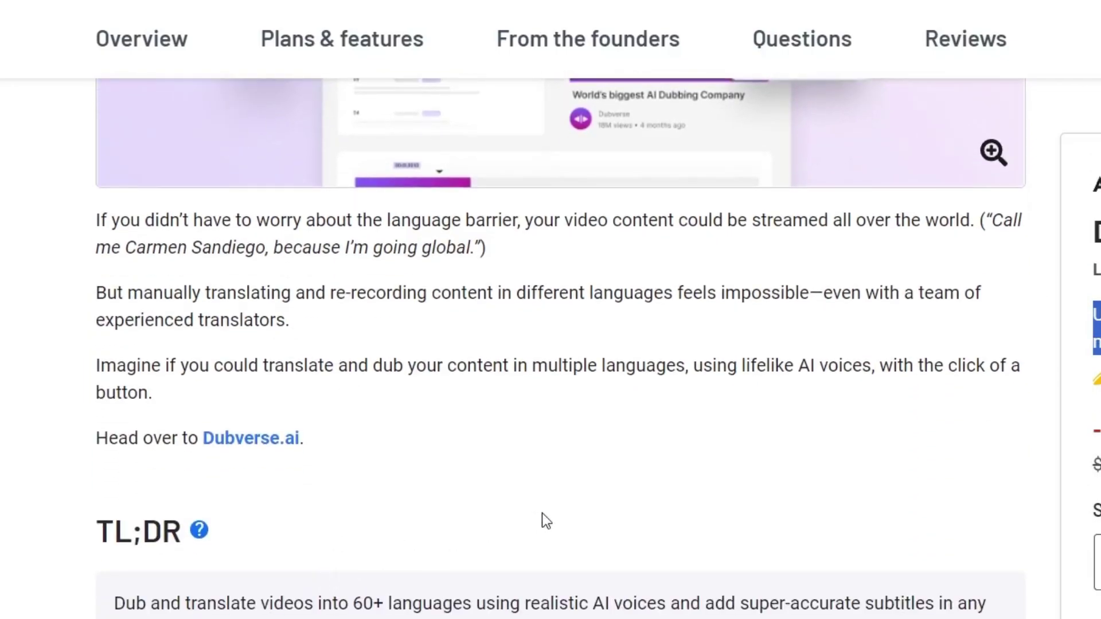
scroll(543, 519, down, 4)
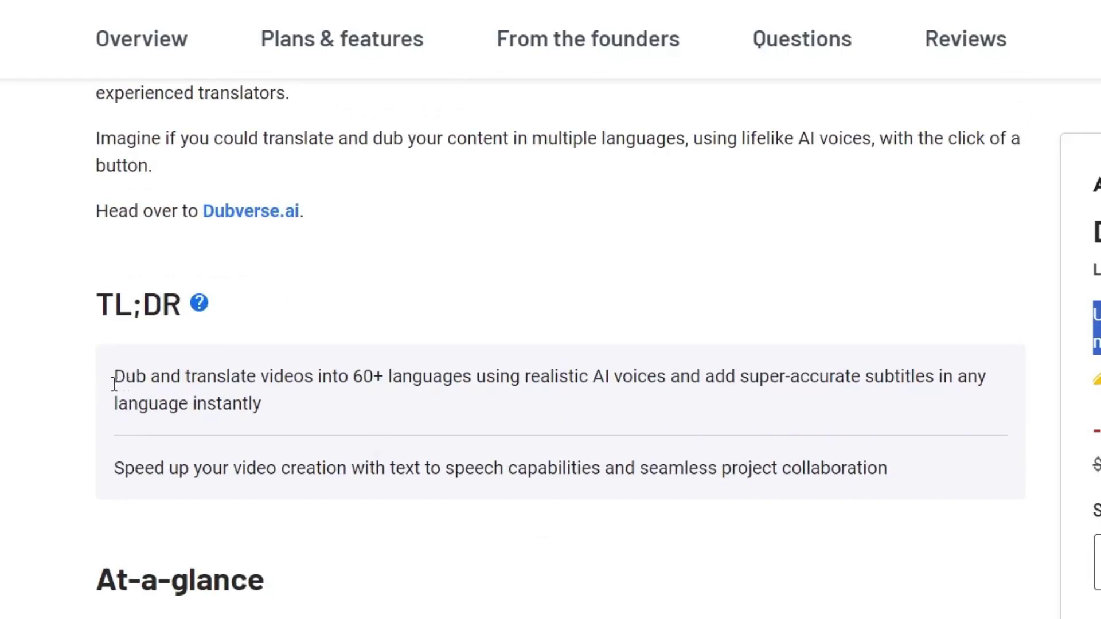
drag(115, 472, 888, 495)
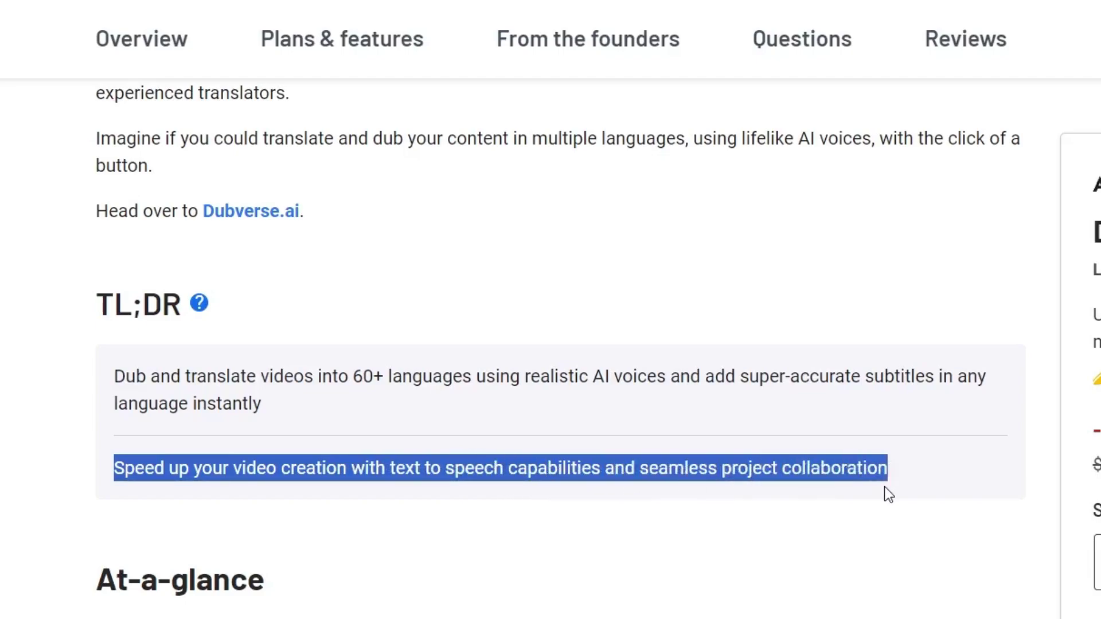
Examine the overview's feature sections on dubbing steps, script editing, audio and video sync, team sharing and multiple speakers
scroll(888, 494, down, 15)
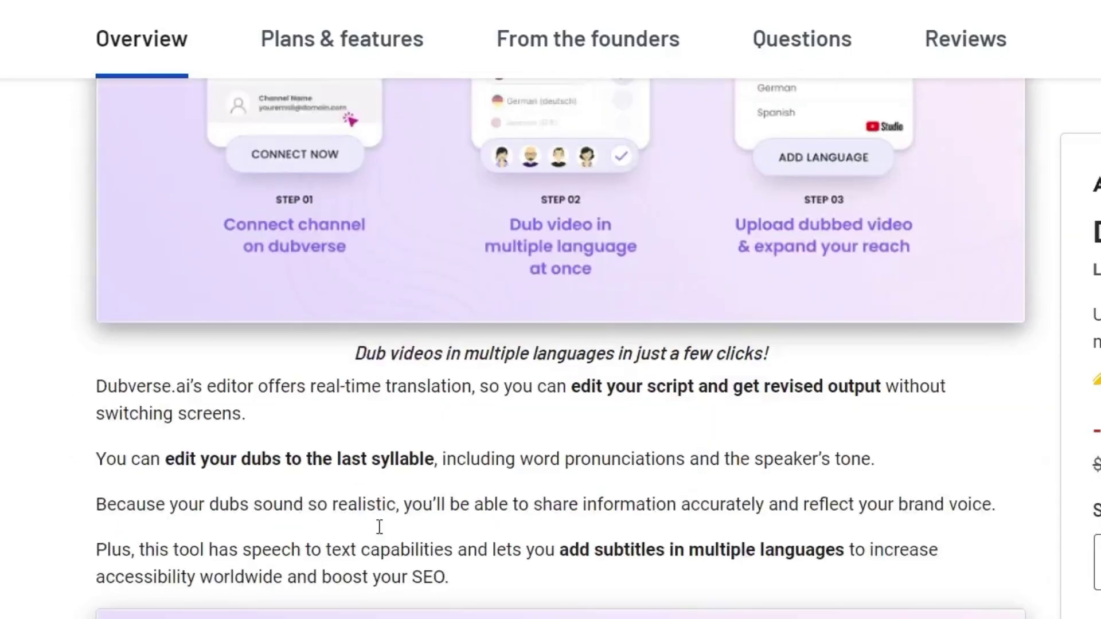
scroll(379, 527, up, 6)
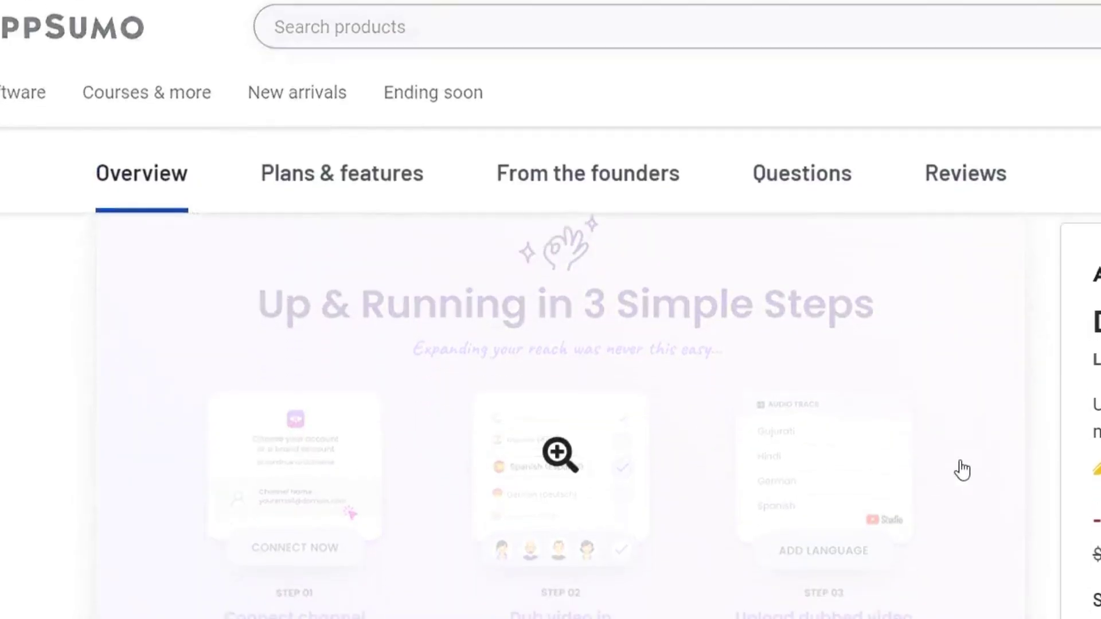
scroll(499, 522, down, 8)
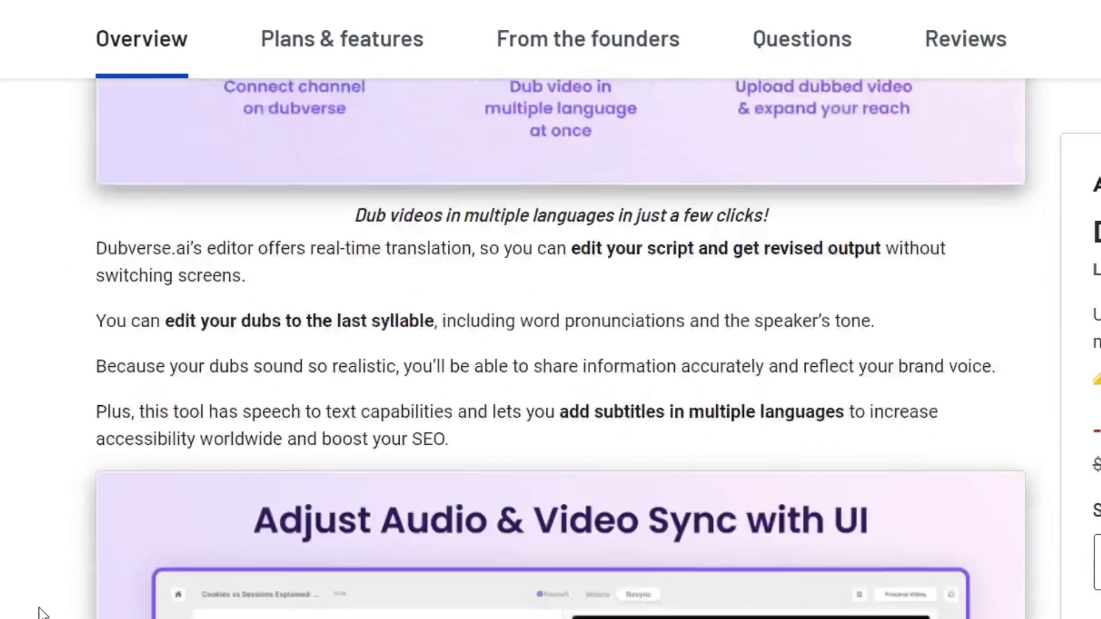
scroll(41, 612, down, 8)
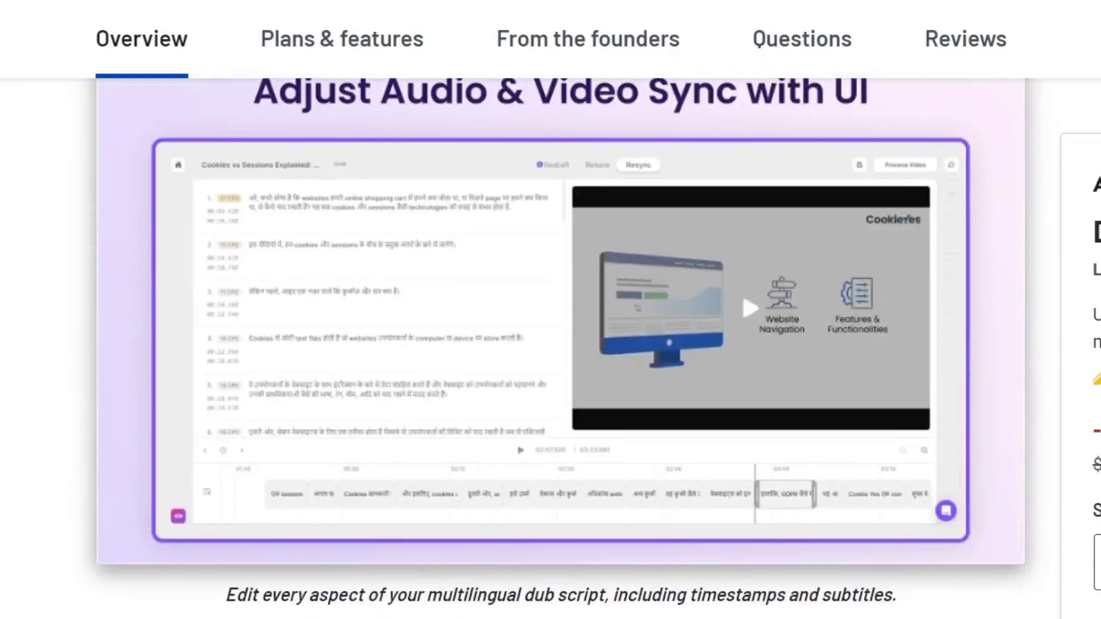
scroll(550, 345, down, 5)
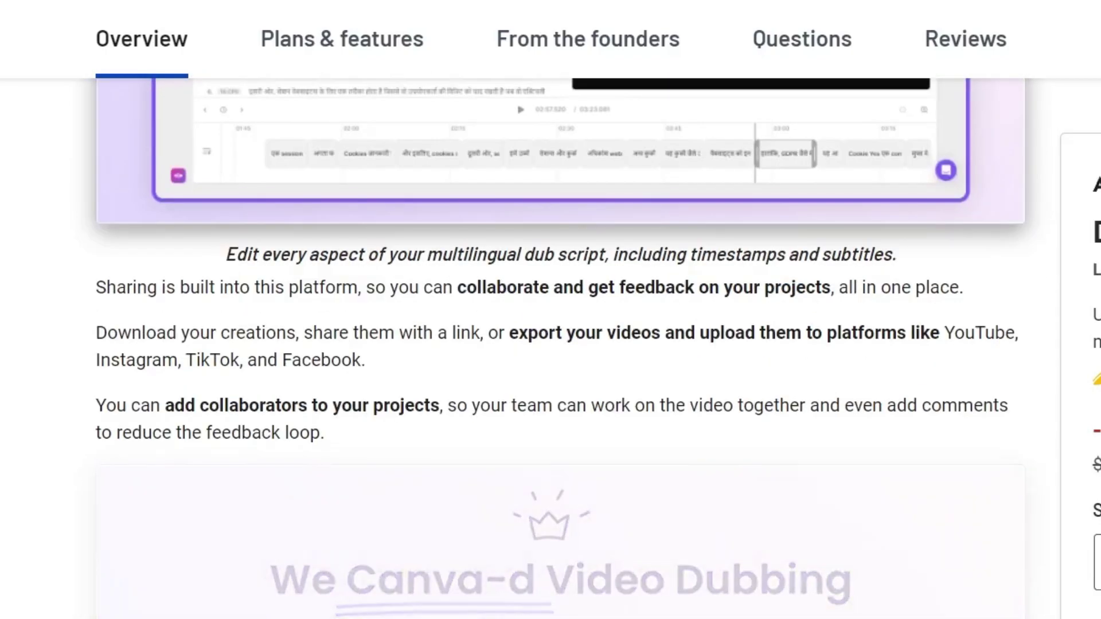
scroll(559, 384, down, 5)
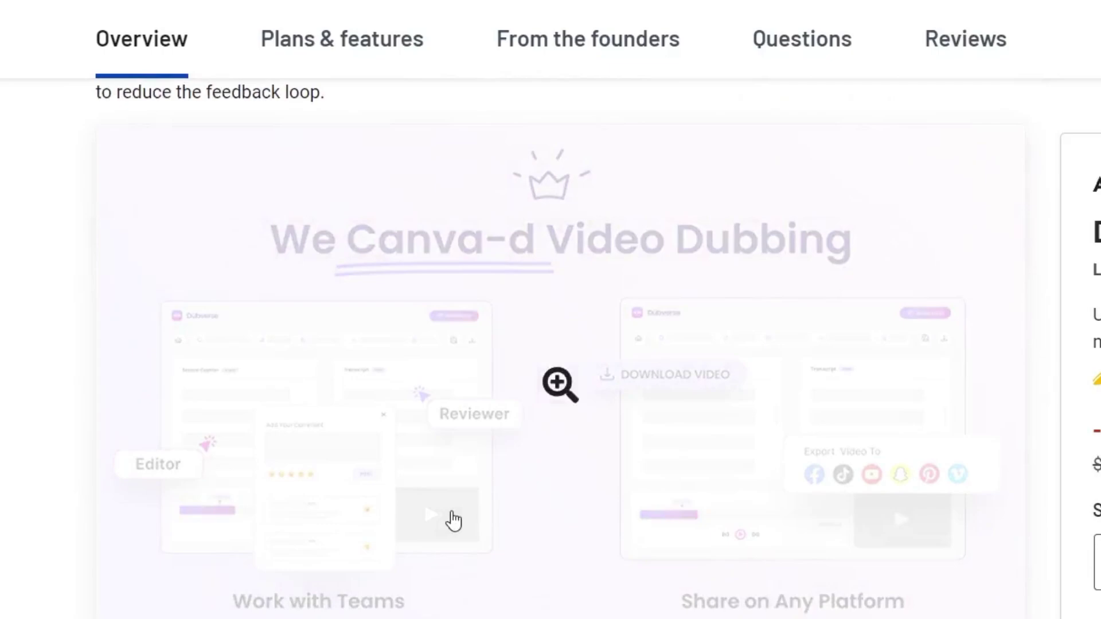
scroll(559, 384, down, 5)
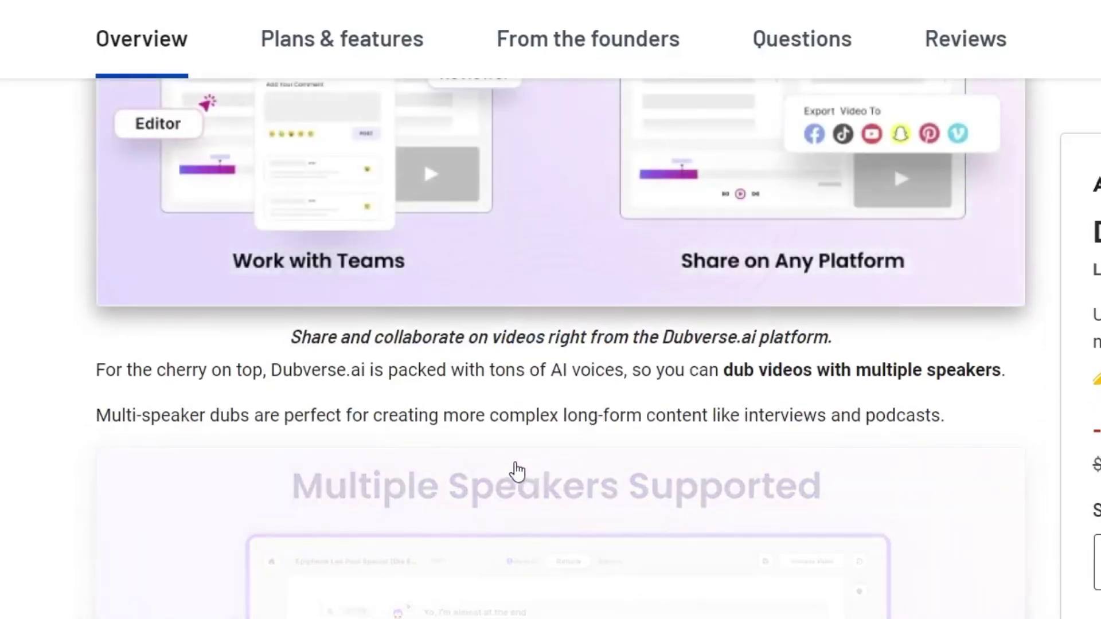
Read the deal terms & conditions under Plans & features, highlighting the "Credits explained:" entry
scroll(517, 470, down, 15)
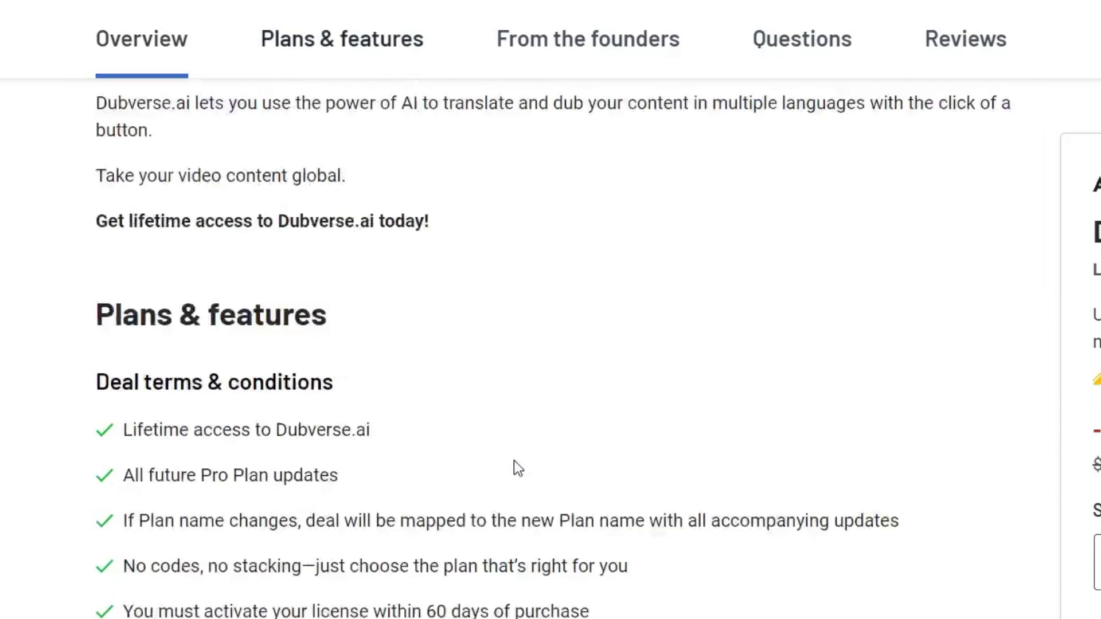
scroll(514, 461, down, 3)
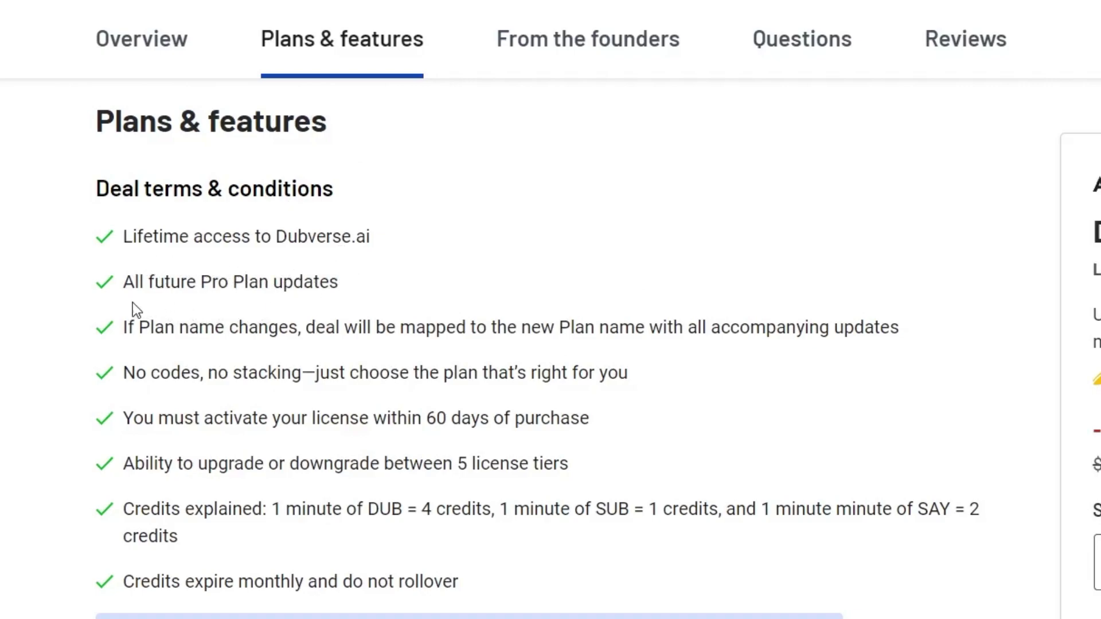
scroll(341, 307, down, 2)
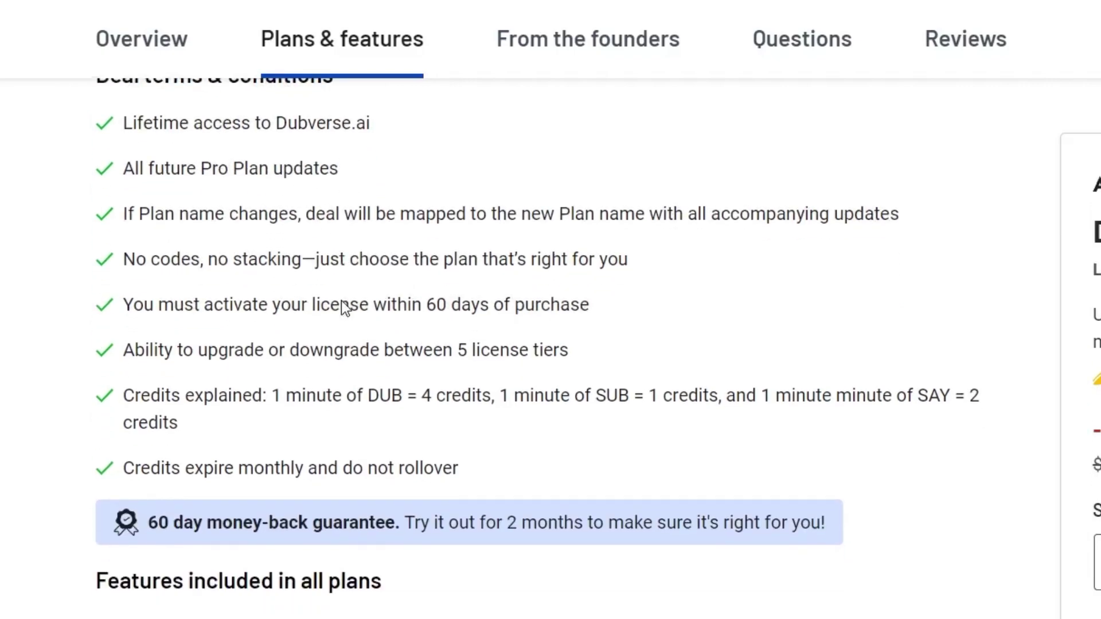
scroll(342, 300, down, 2)
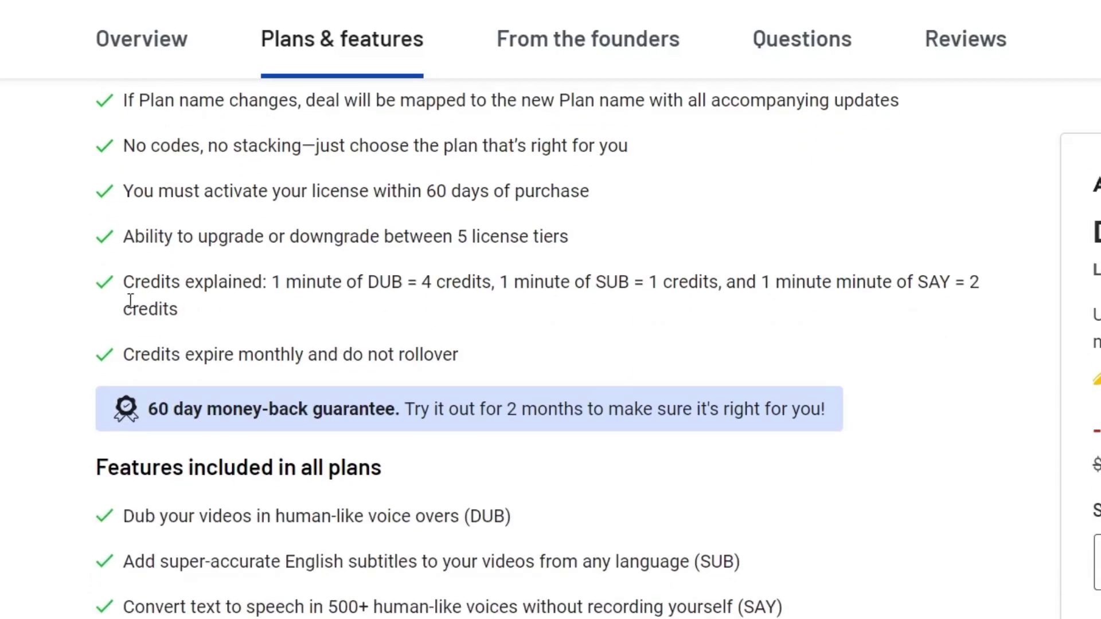
drag(122, 290, 276, 290)
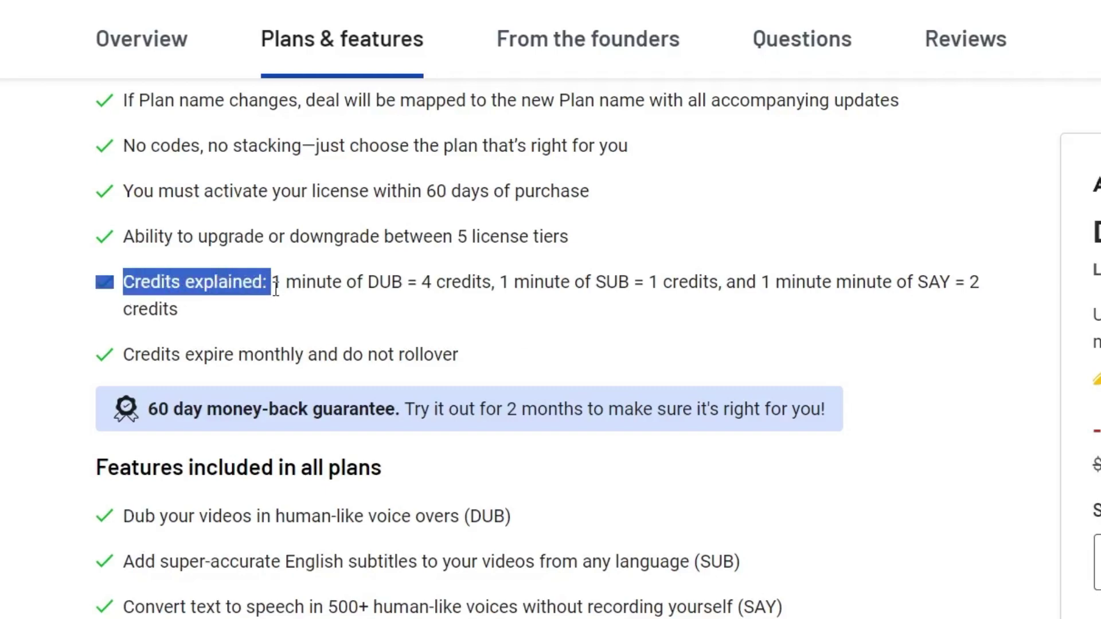
Glance at the license tiers, return to the credits explanation and read the features included in all plans
scroll(277, 290, down, 15)
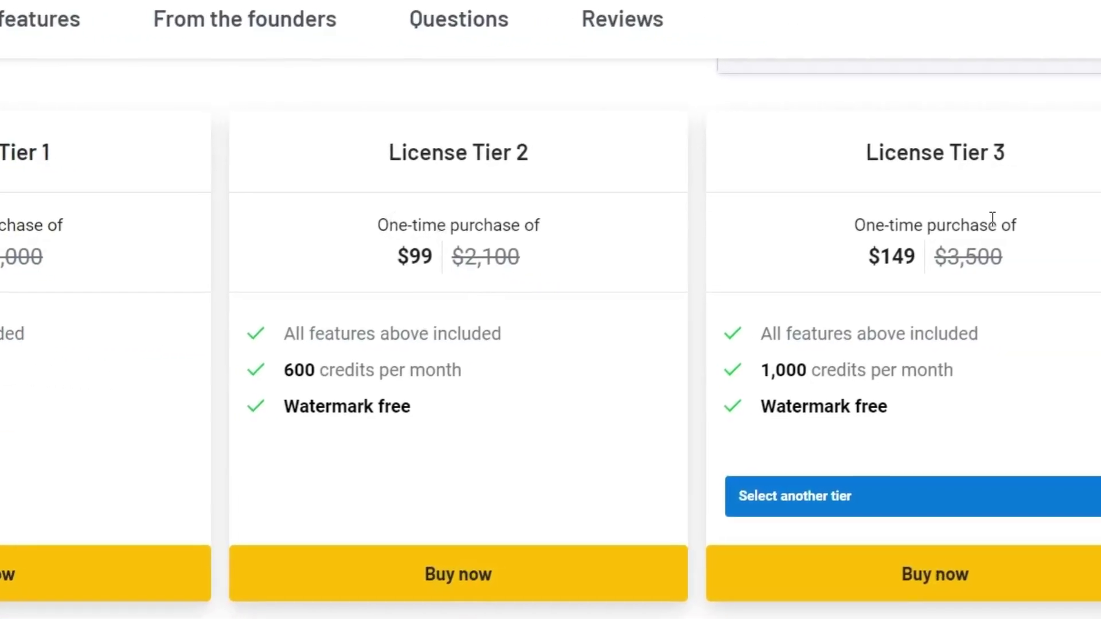
scroll(54, 356, up, 10)
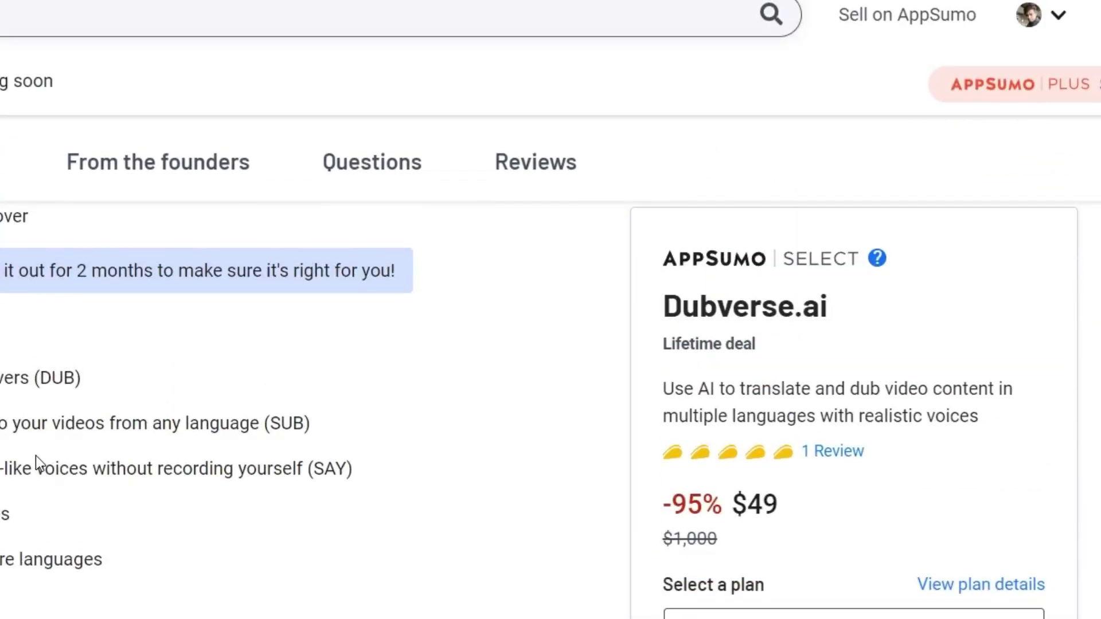
scroll(36, 455, up, 4)
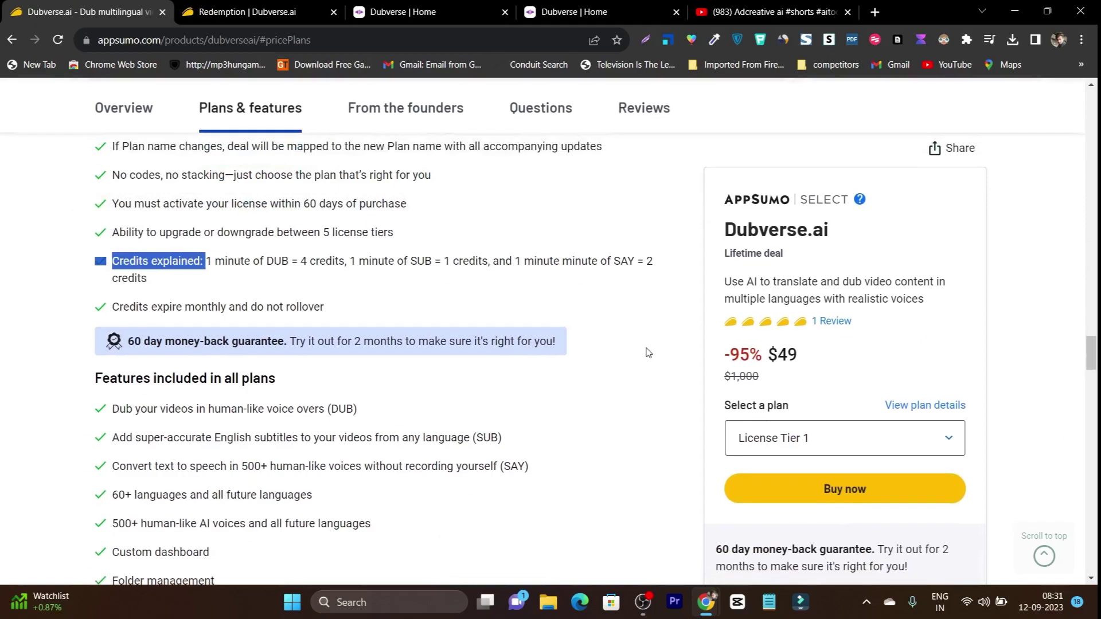
scroll(950, 409, down, 1)
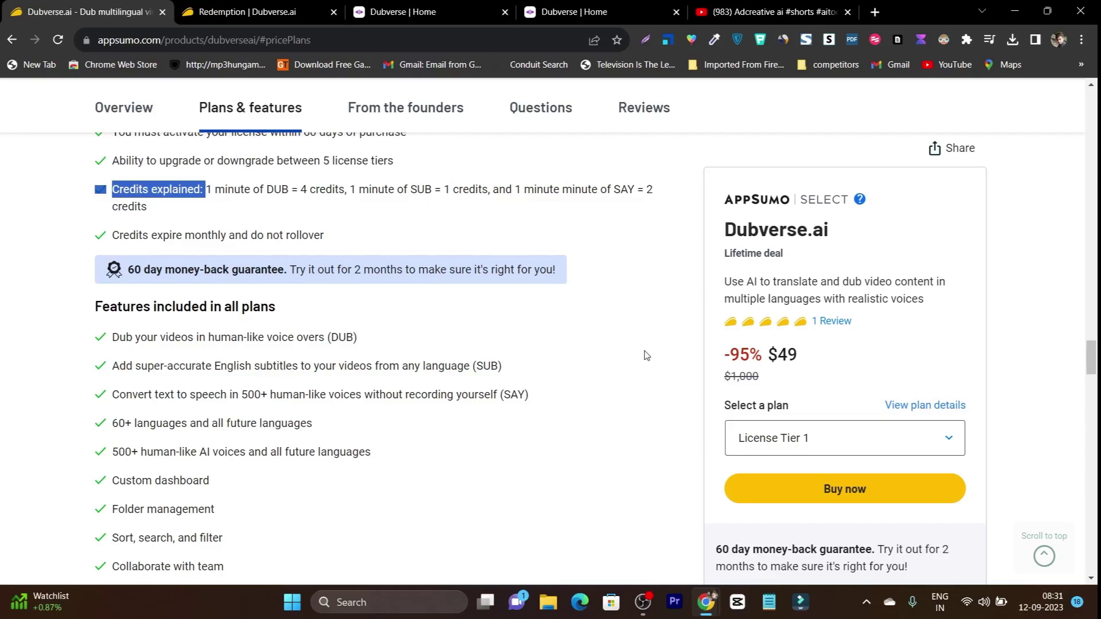
scroll(574, 367, down, 1)
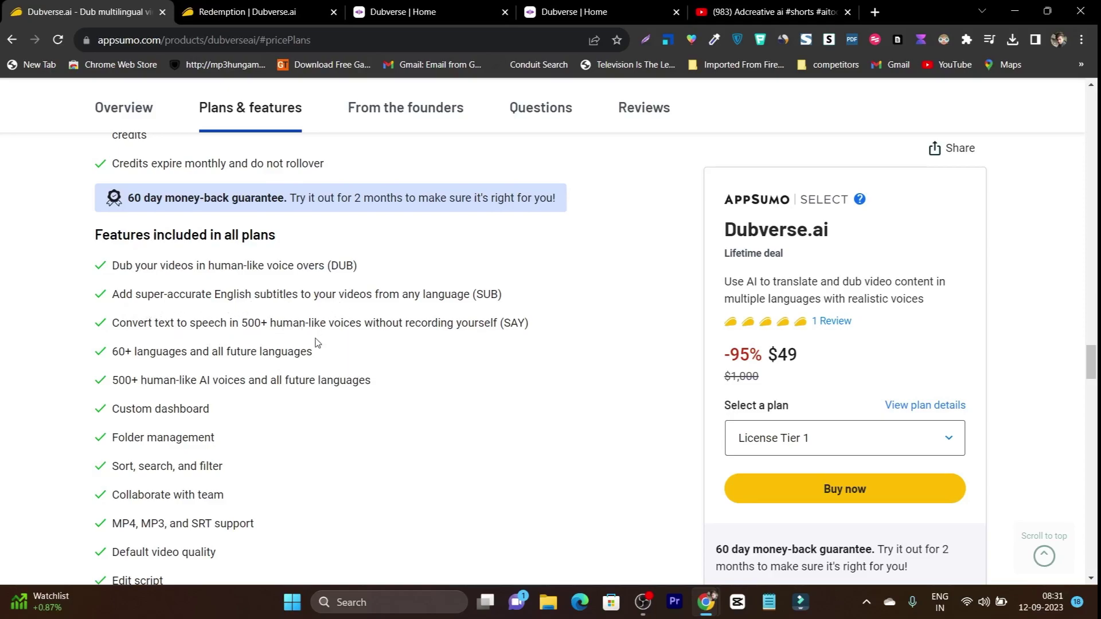
scroll(286, 367, down, 2)
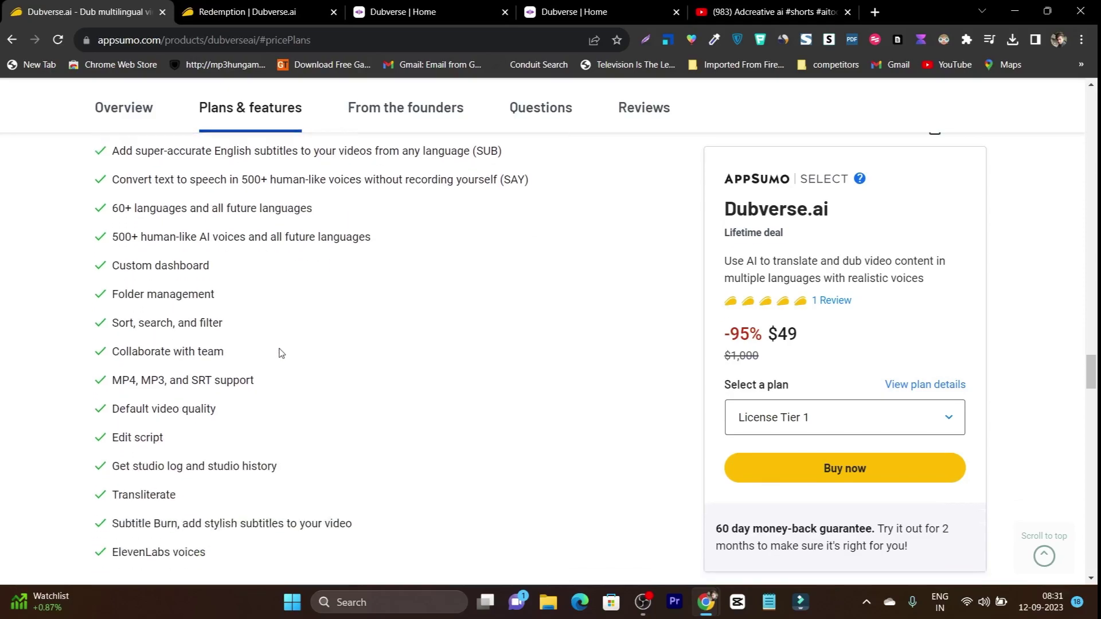
scroll(238, 294, down, 2)
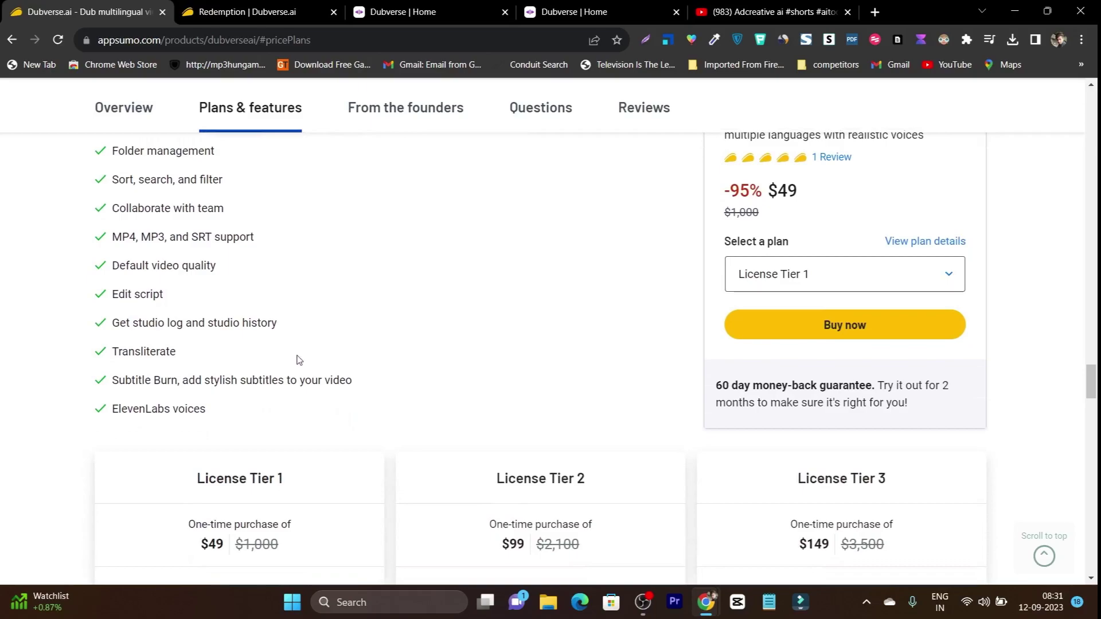
Compare the prices and monthly credits of License Tiers 1 to 3 and skim the founders' message
scroll(298, 364, down, 5)
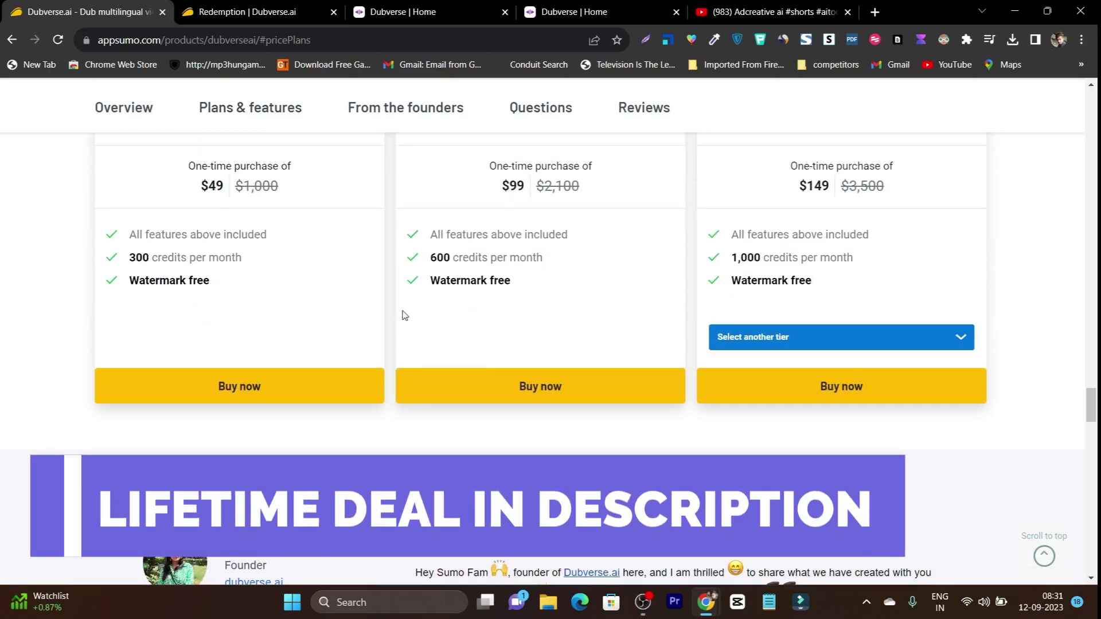
scroll(396, 324, down, 5)
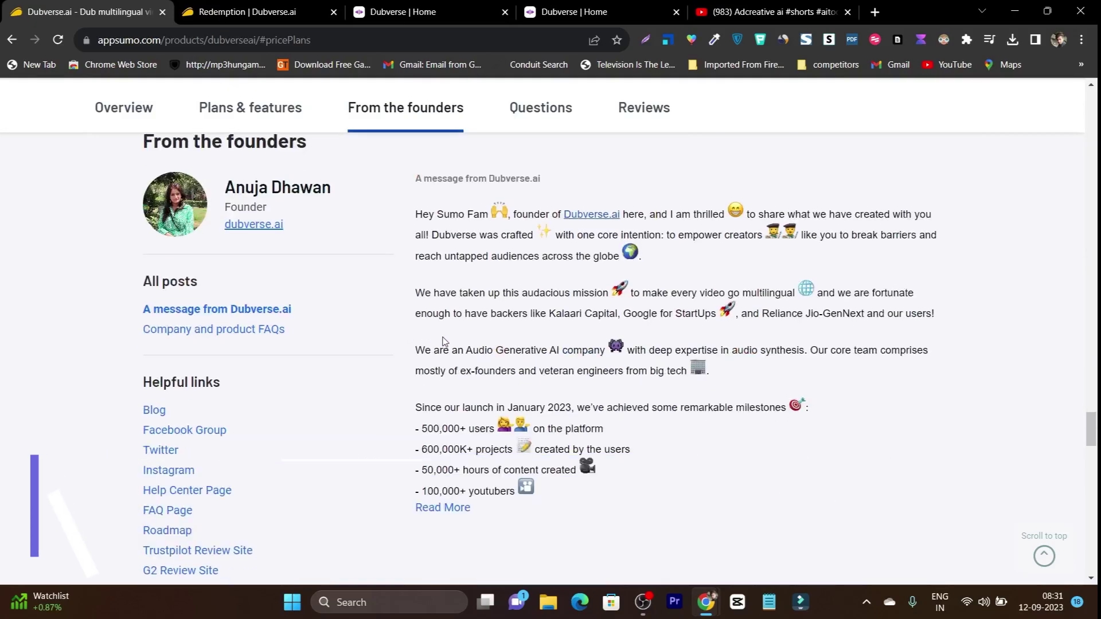
scroll(444, 341, down, 3)
scroll(509, 354, up, 4)
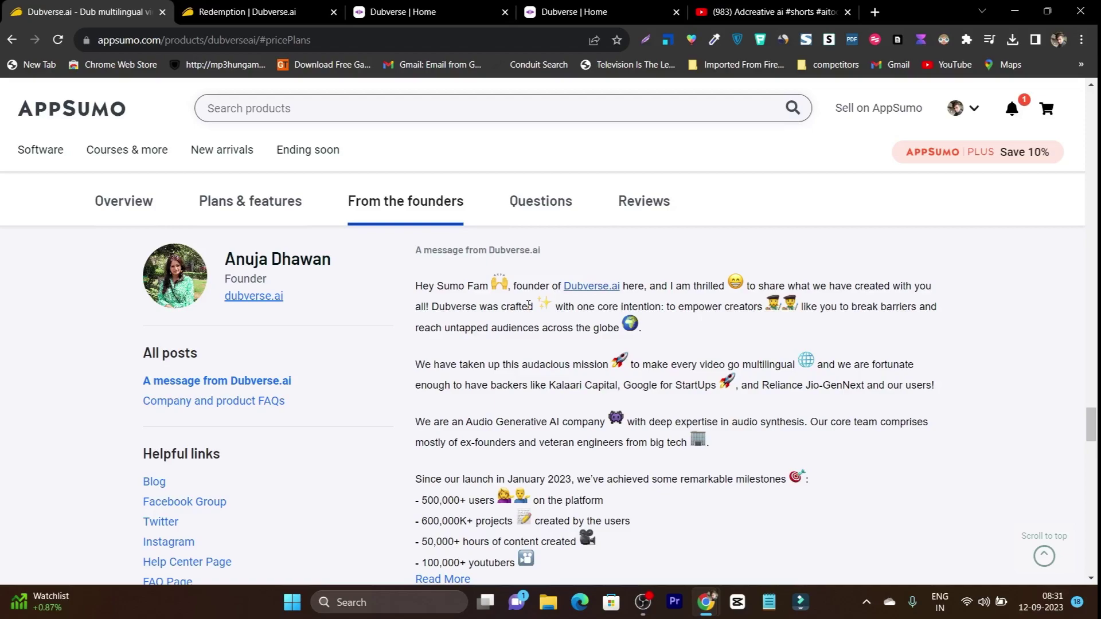
scroll(525, 356, up, 5)
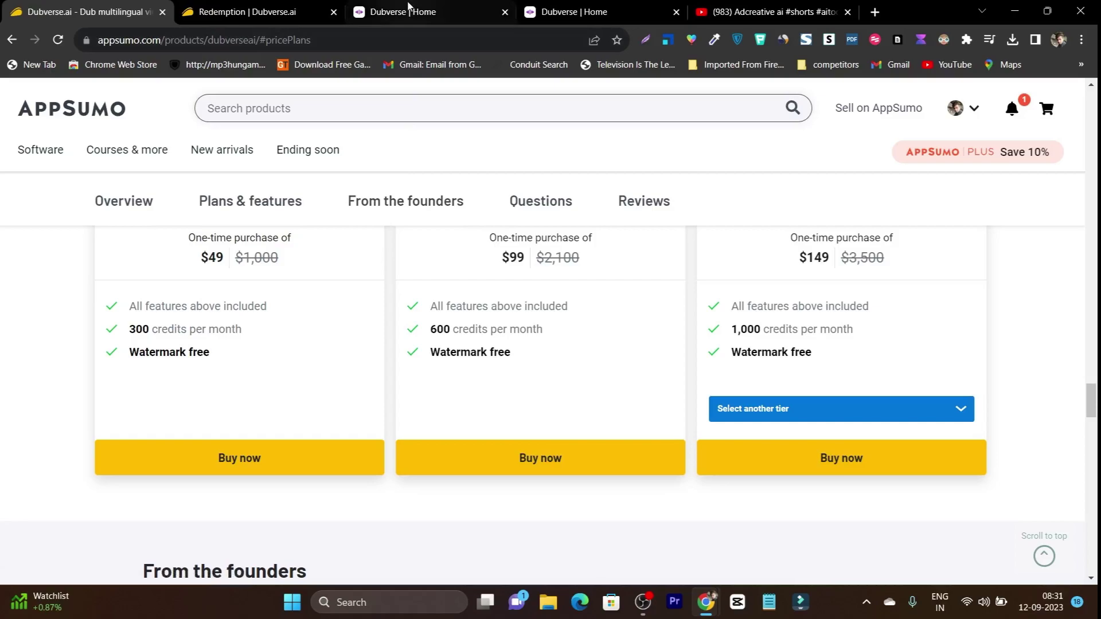
Switch to the Dubverse home page, browse the Dub & Say speakers in the preferences, and close them without saving
click(395, 13)
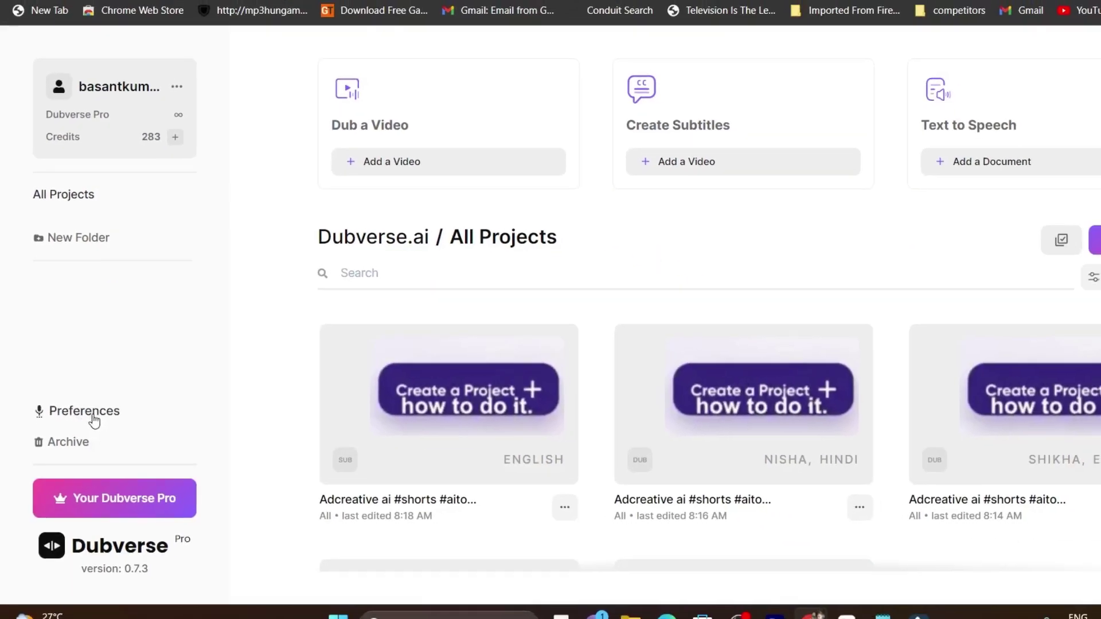
click(92, 416)
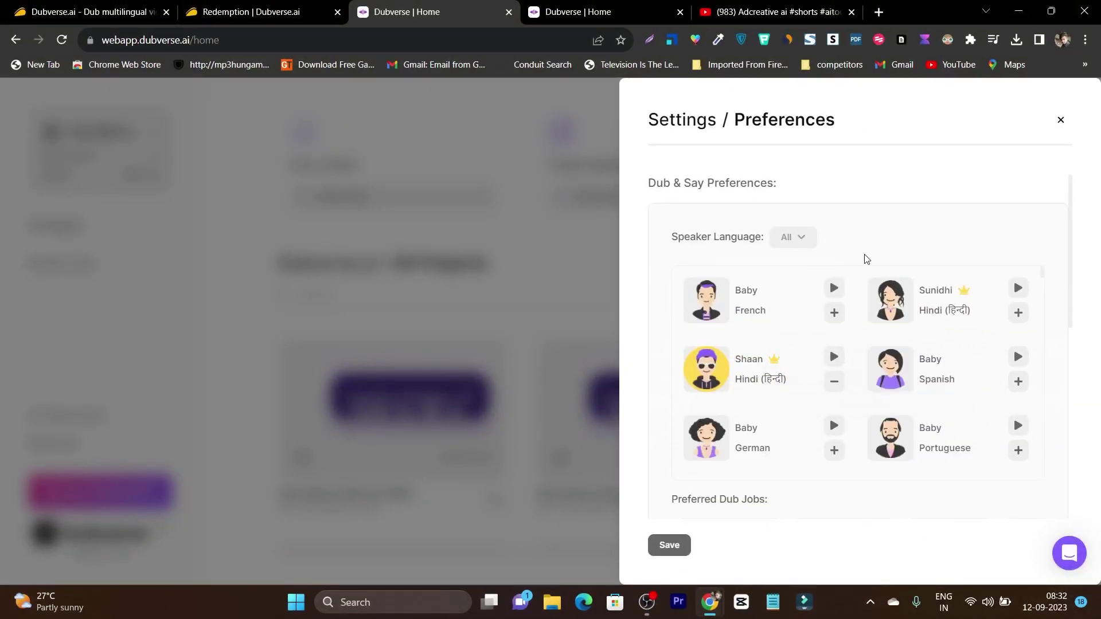
scroll(835, 313, down, 5)
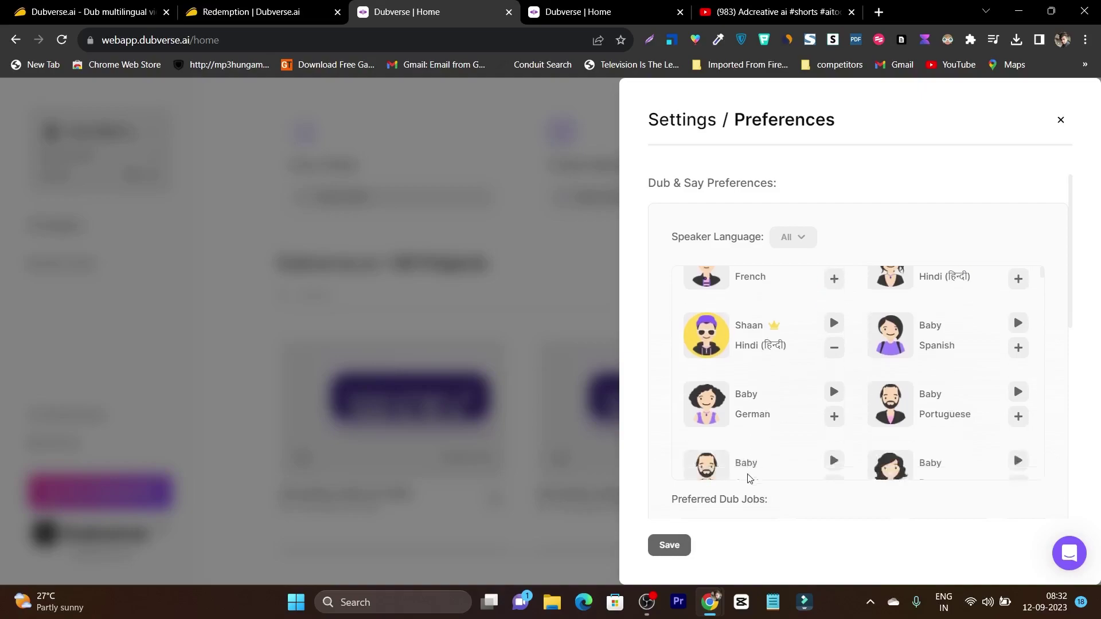
scroll(900, 346, up, 3)
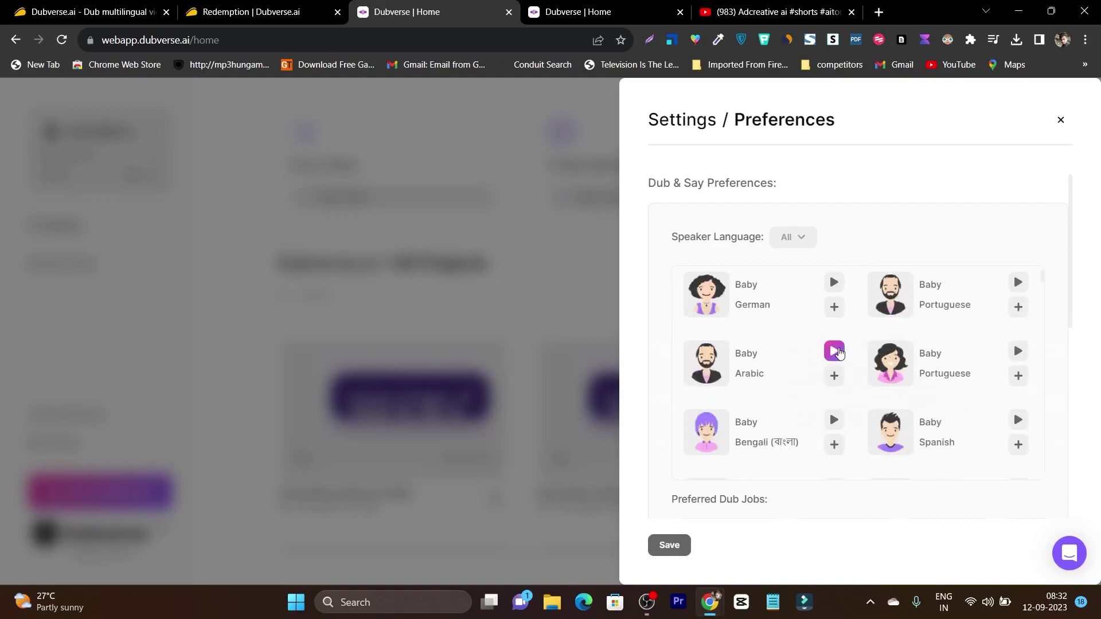
scroll(855, 317, up, 2)
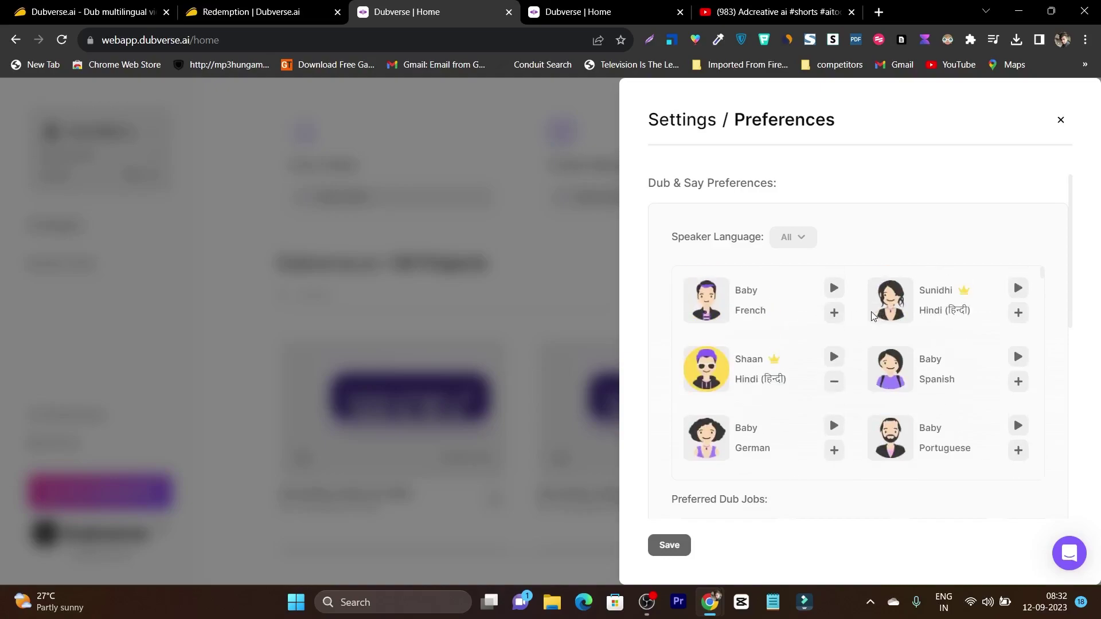
click(1023, 319)
scroll(774, 462, down, 5)
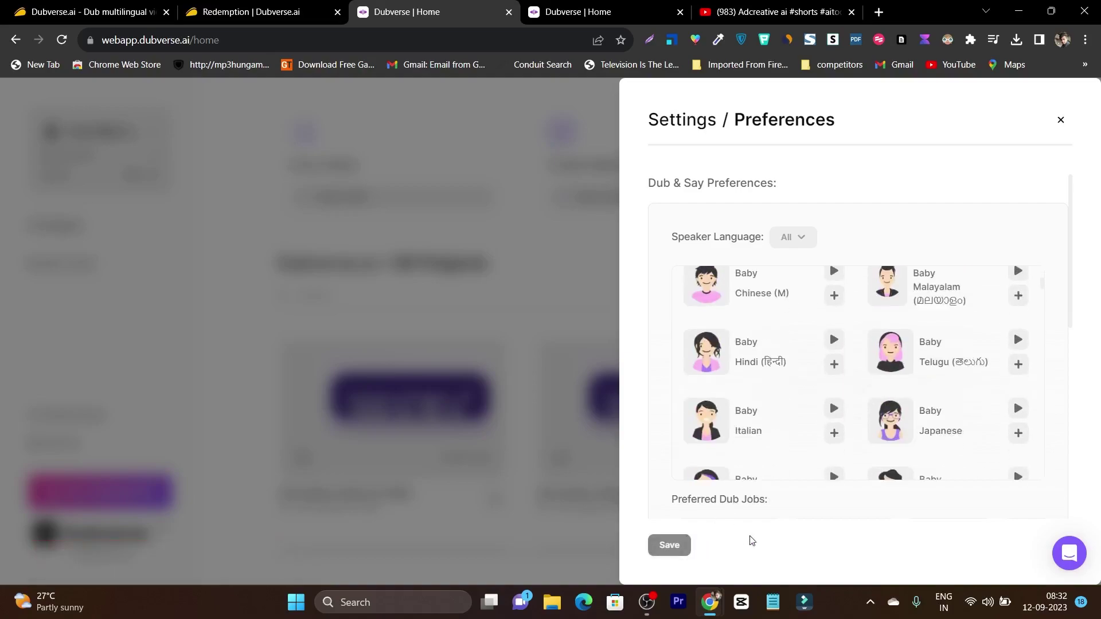
scroll(791, 436, down, 5)
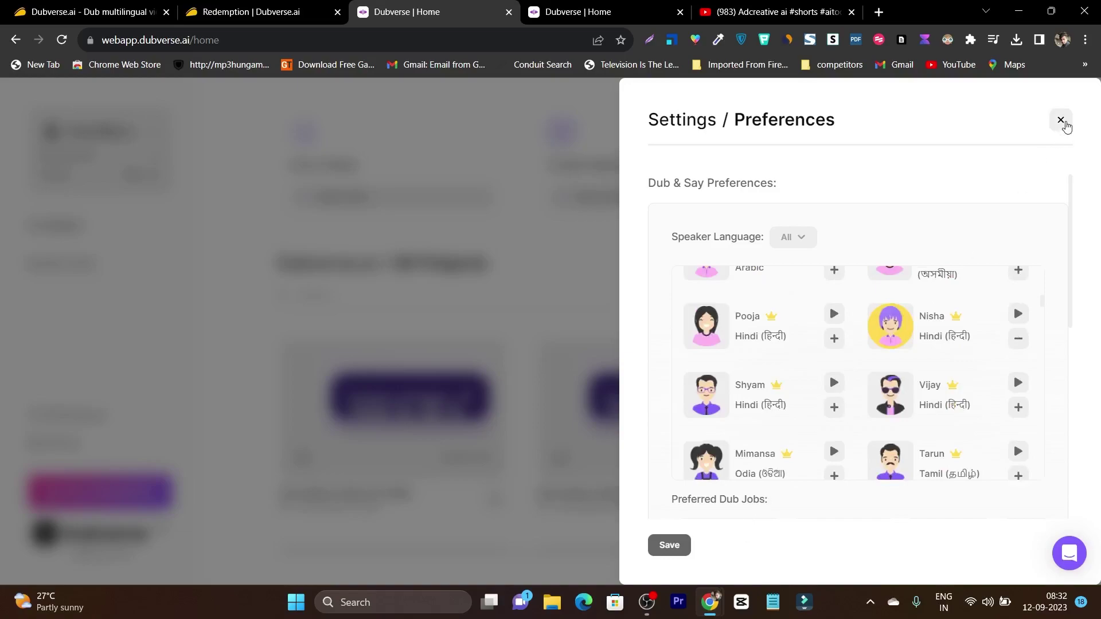
click(1061, 120)
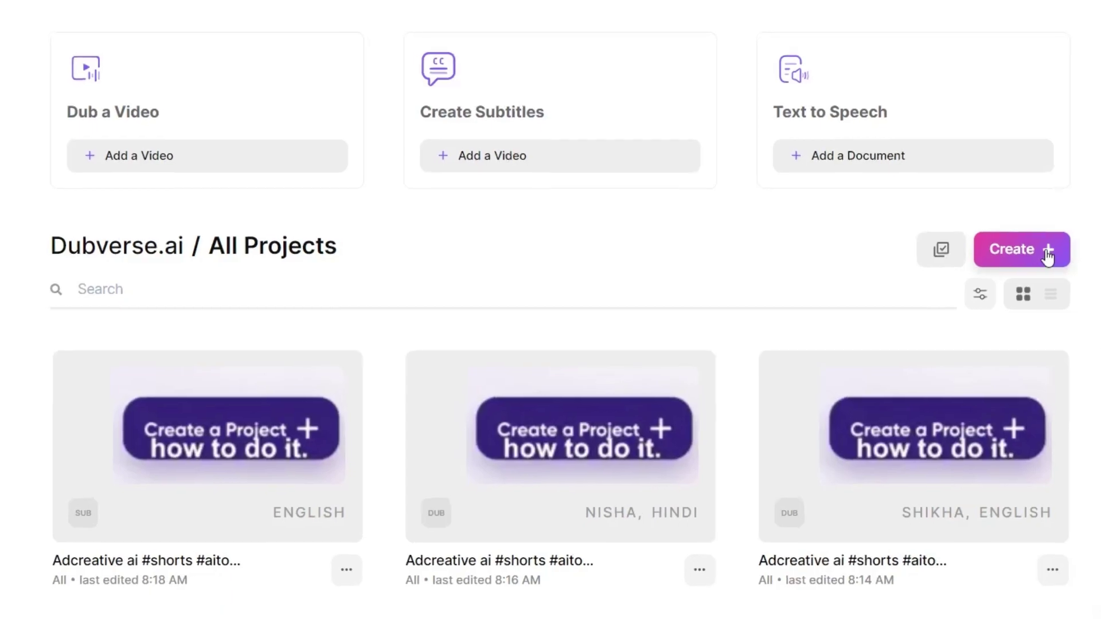
Choose the DUB service for a new project and copy the video URL of the YouTube short about earning money with AI tools
click(1065, 249)
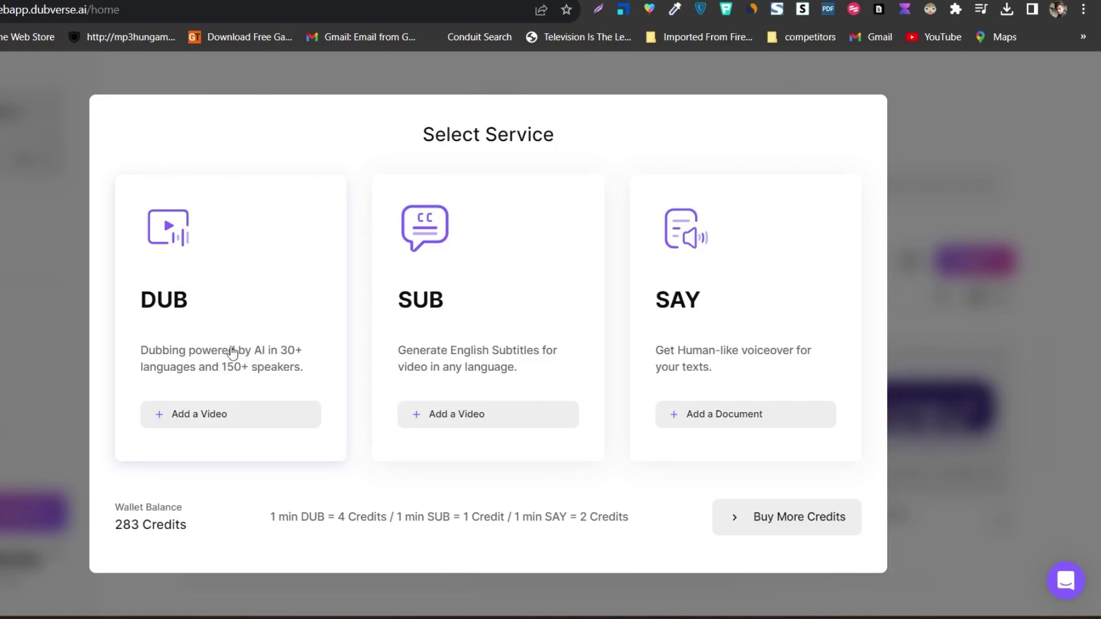
click(235, 420)
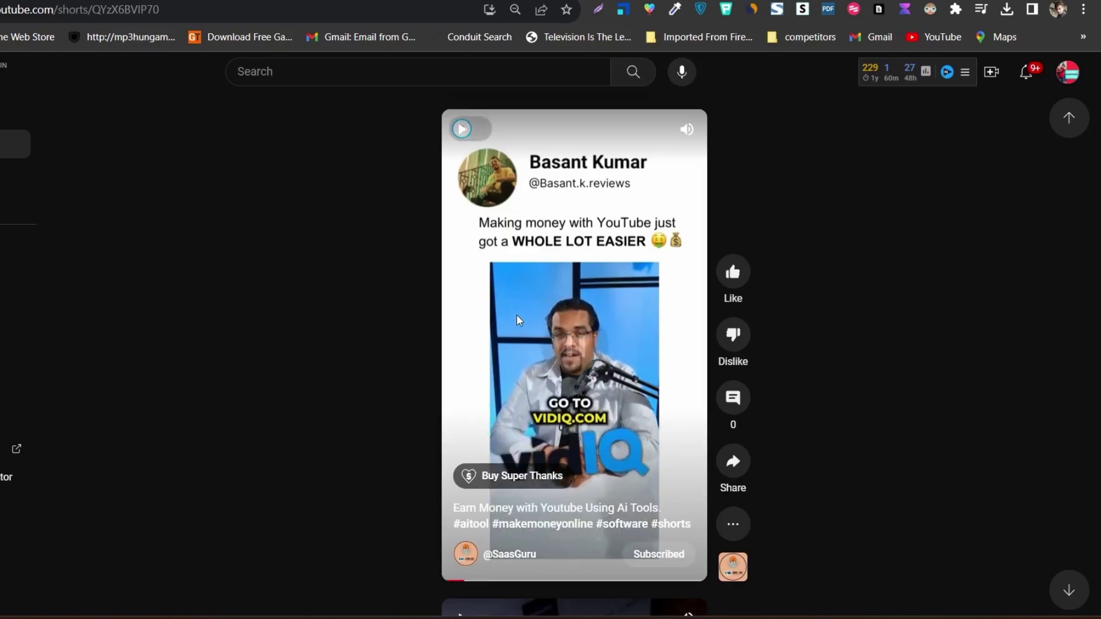
right_click(511, 223)
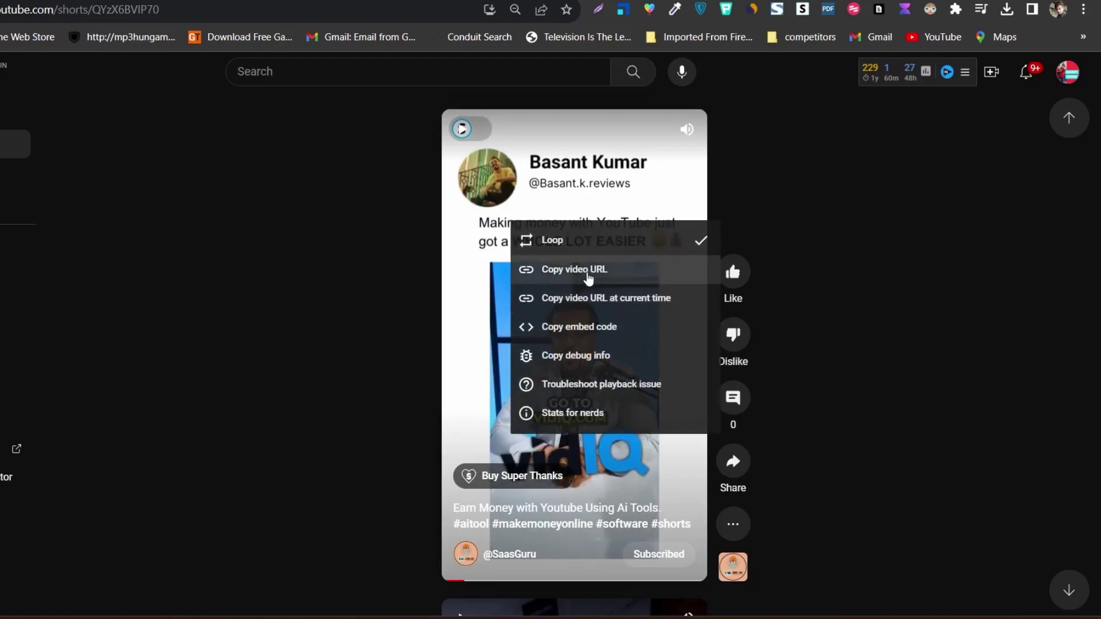
click(574, 270)
click(681, 1)
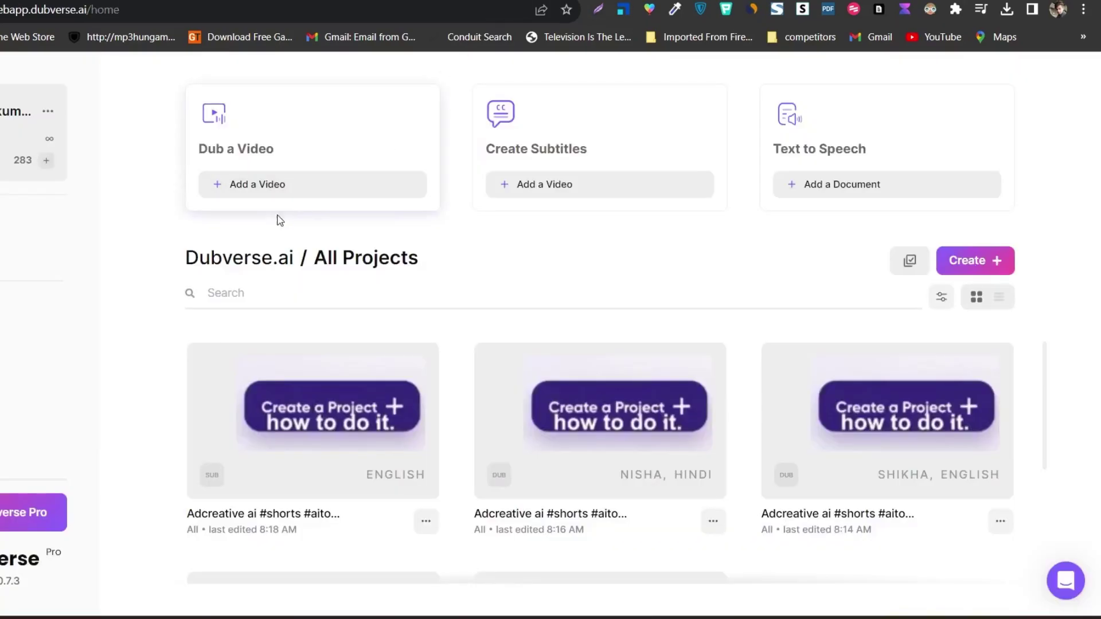
click(246, 186)
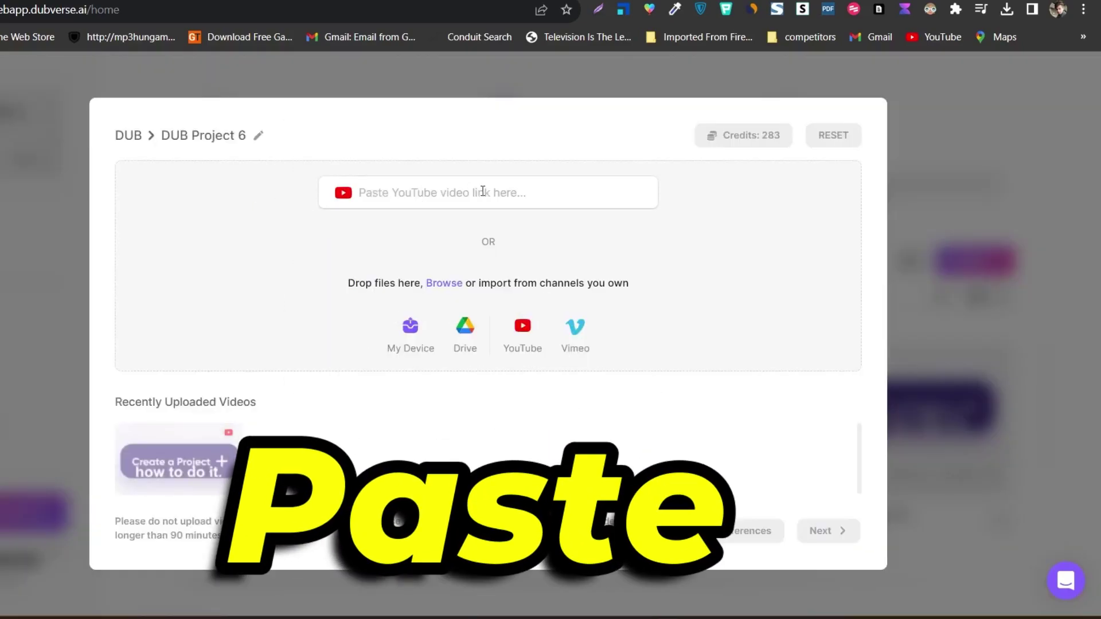
text(https://www.youtube.com/shorts/QYzX6BVIP70?feature=share)
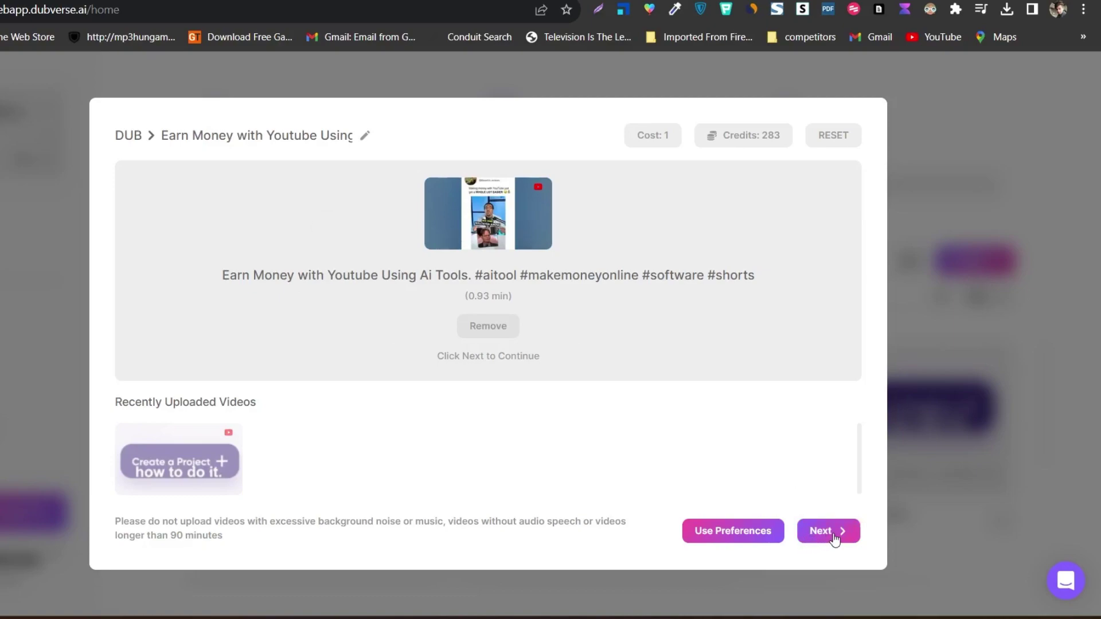
click(836, 538)
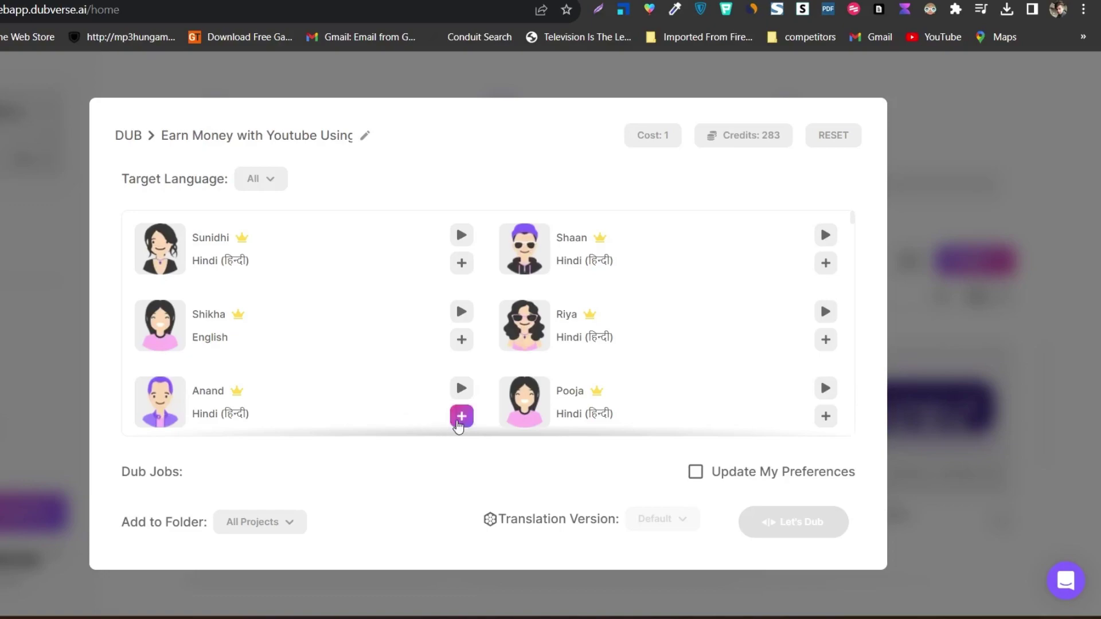
Add the Hindi speakers Anand and Riya to the dub jobs
click(462, 416)
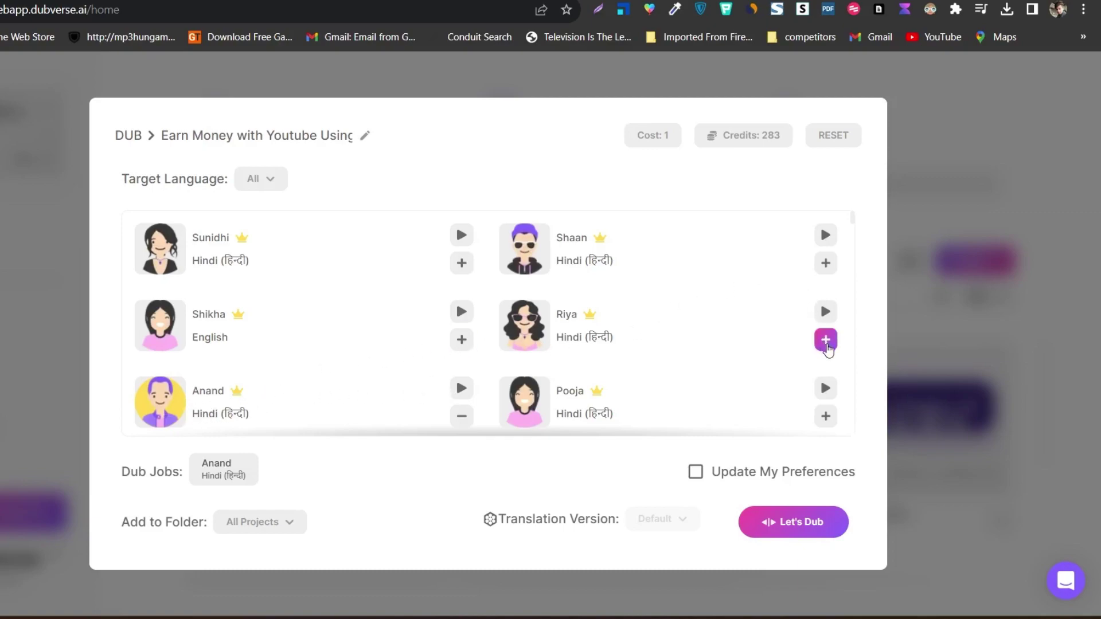
click(827, 345)
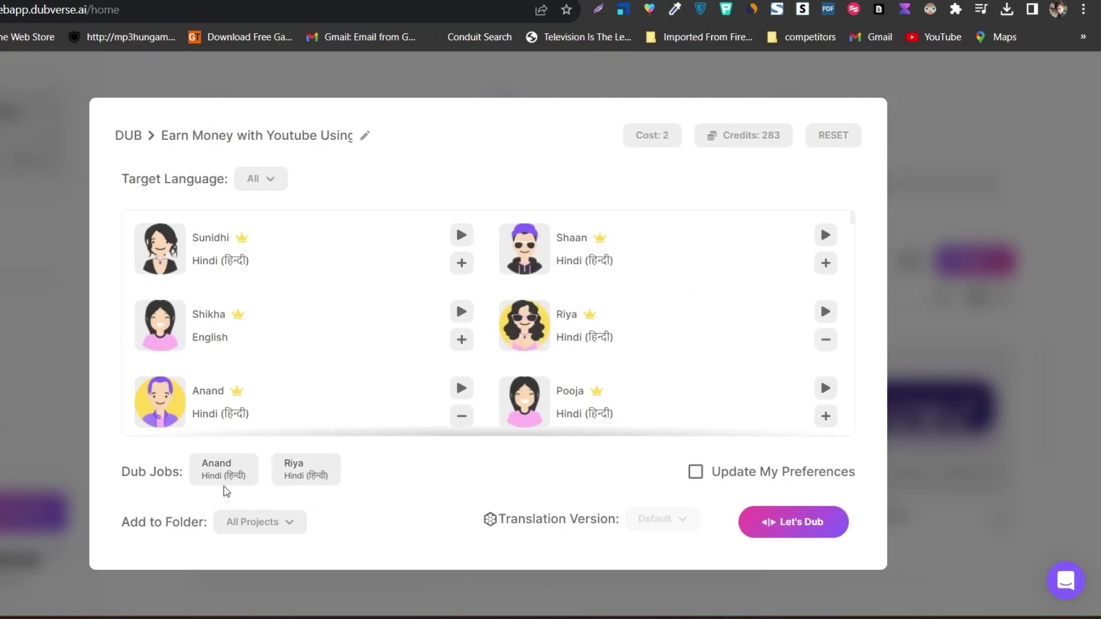
mouse_move(227, 490)
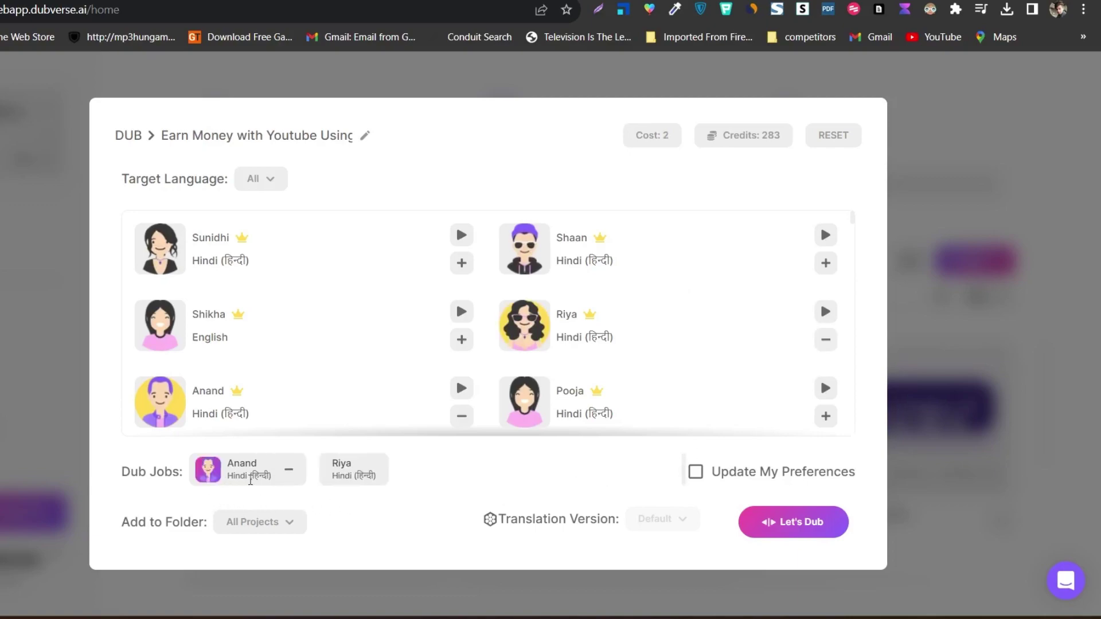
mouse_move(351, 479)
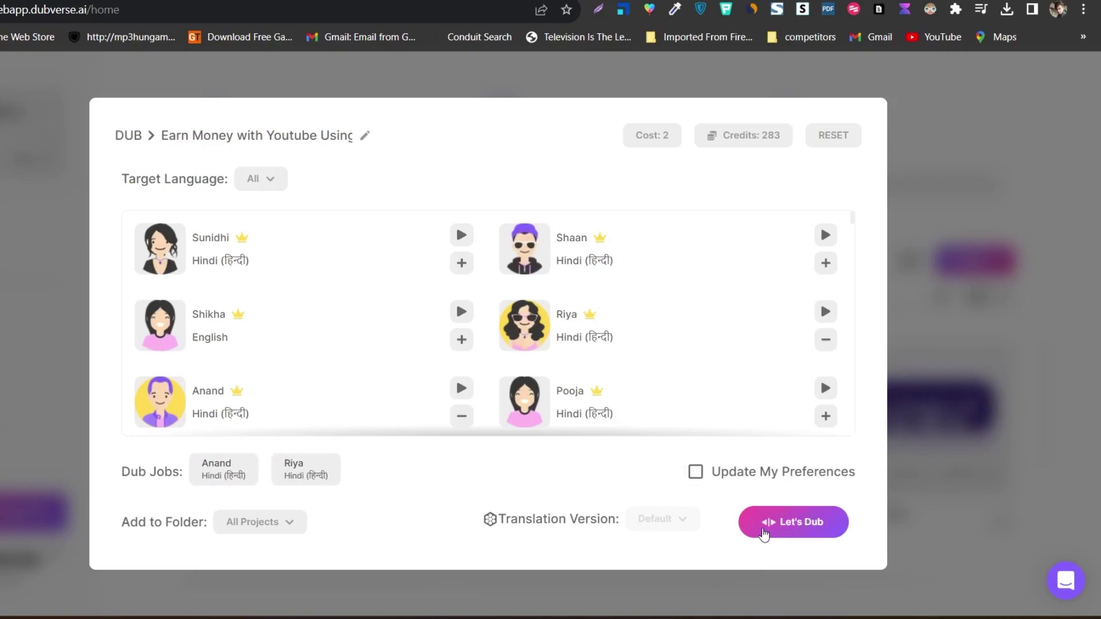
Start the dub jobs for the Hindi speakers Anand and Riya and return to the project overview
click(787, 525)
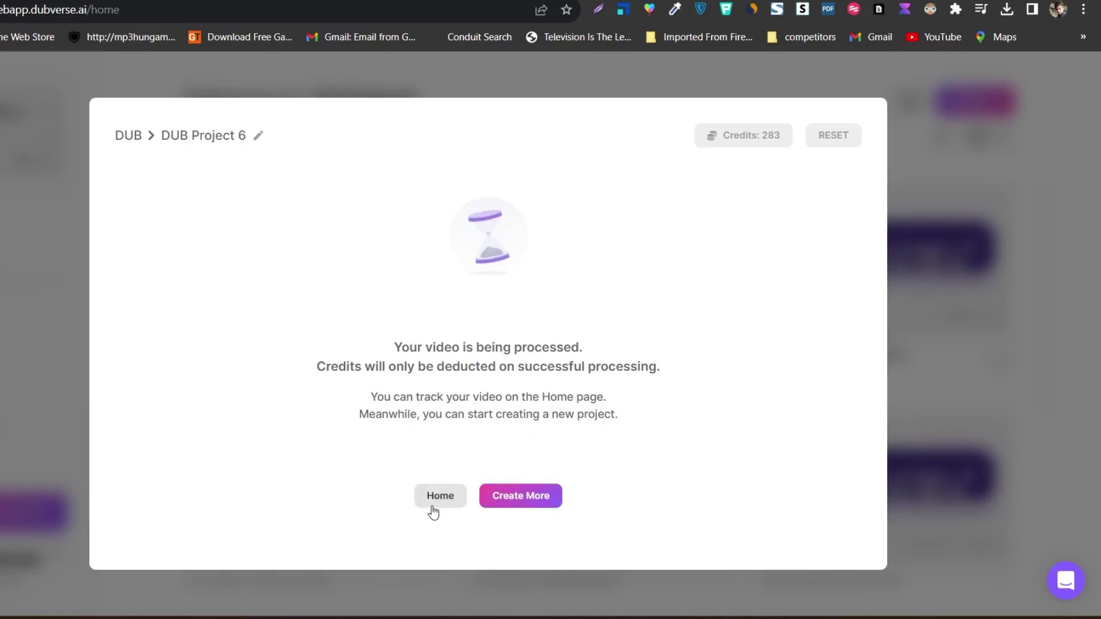
click(441, 496)
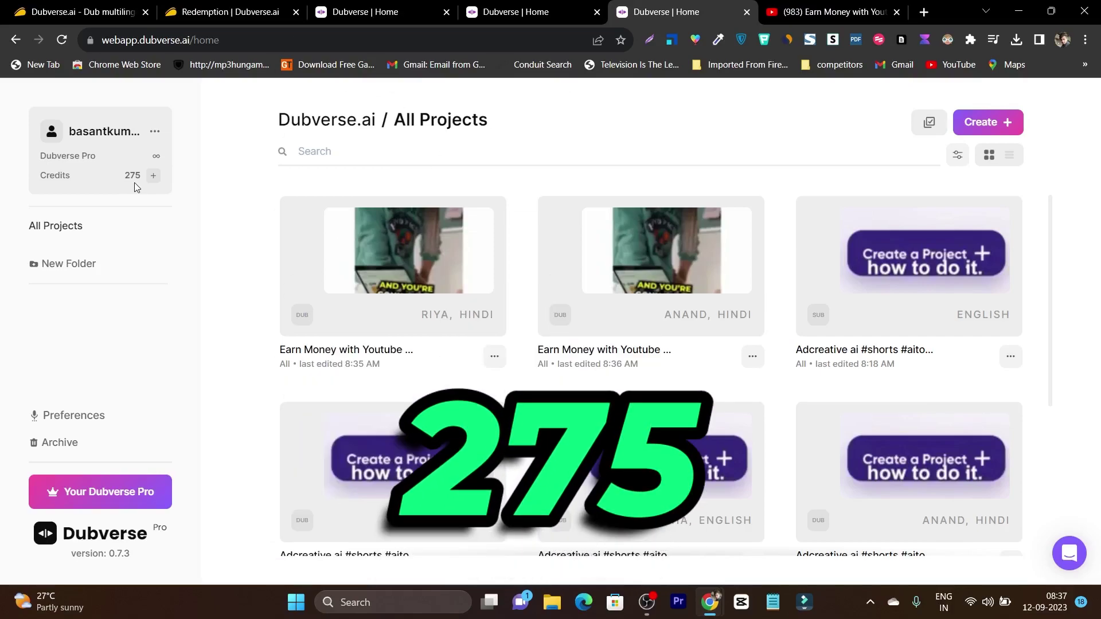
Open Riya's Hindi dub of the Earn Money with Youtube video in the studio, play part of it, and look through the transcript
mouse_move(650, 257)
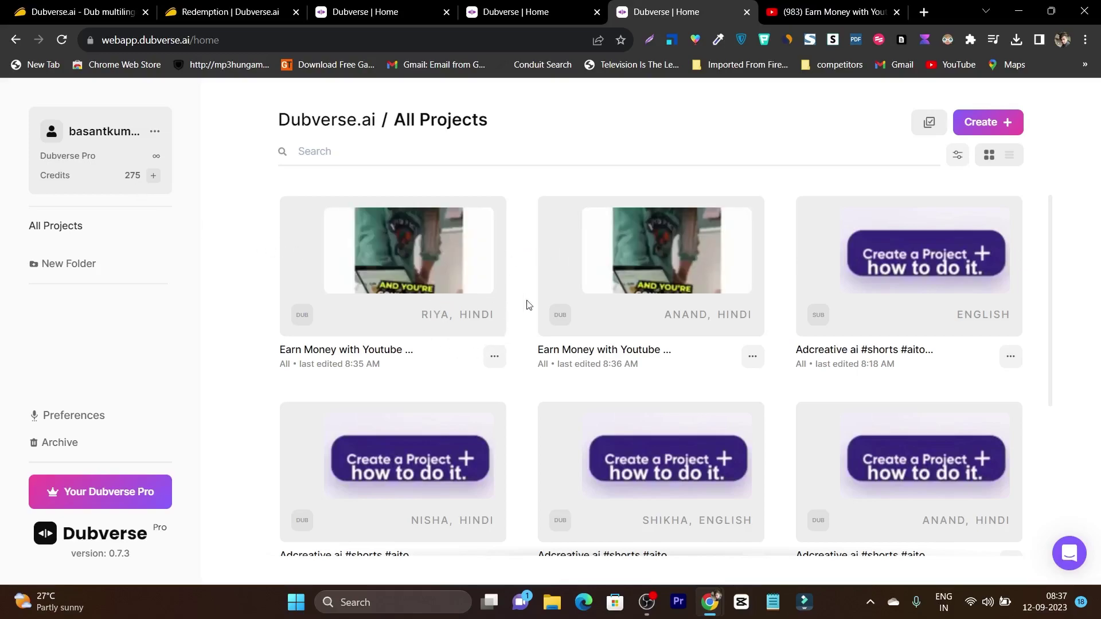
mouse_move(410, 265)
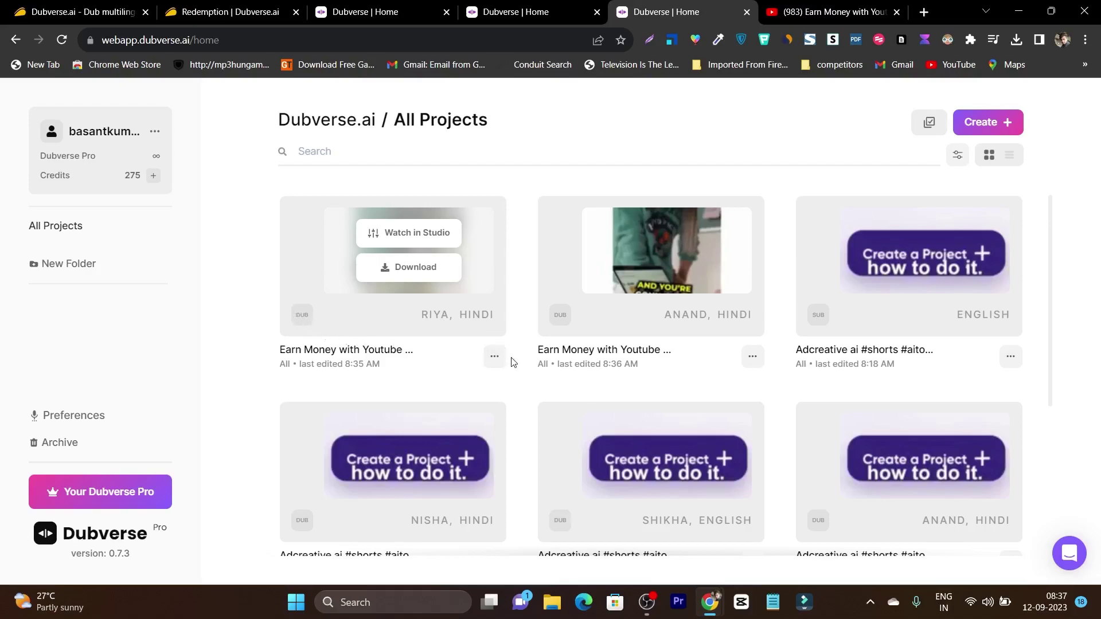
click(414, 236)
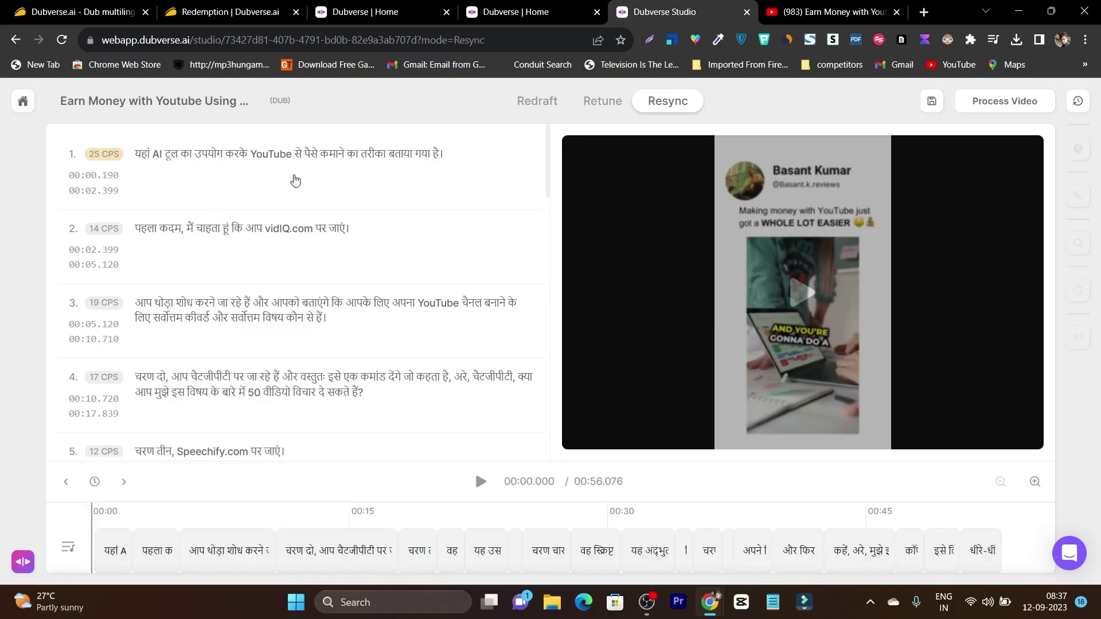
scroll(408, 268, down, 3)
scroll(408, 299, up, 3)
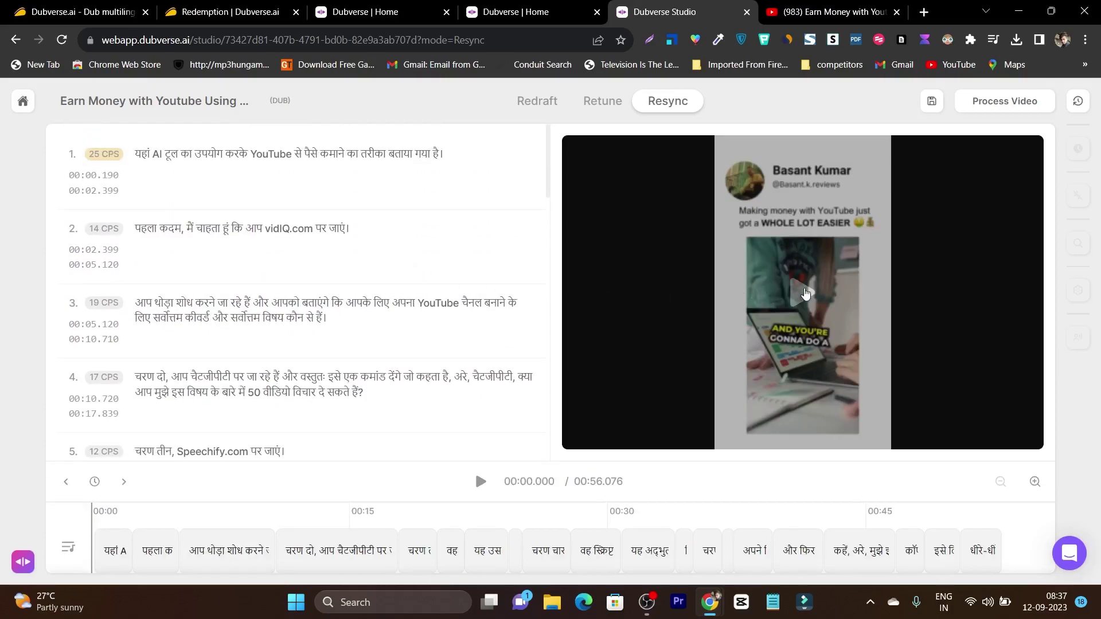
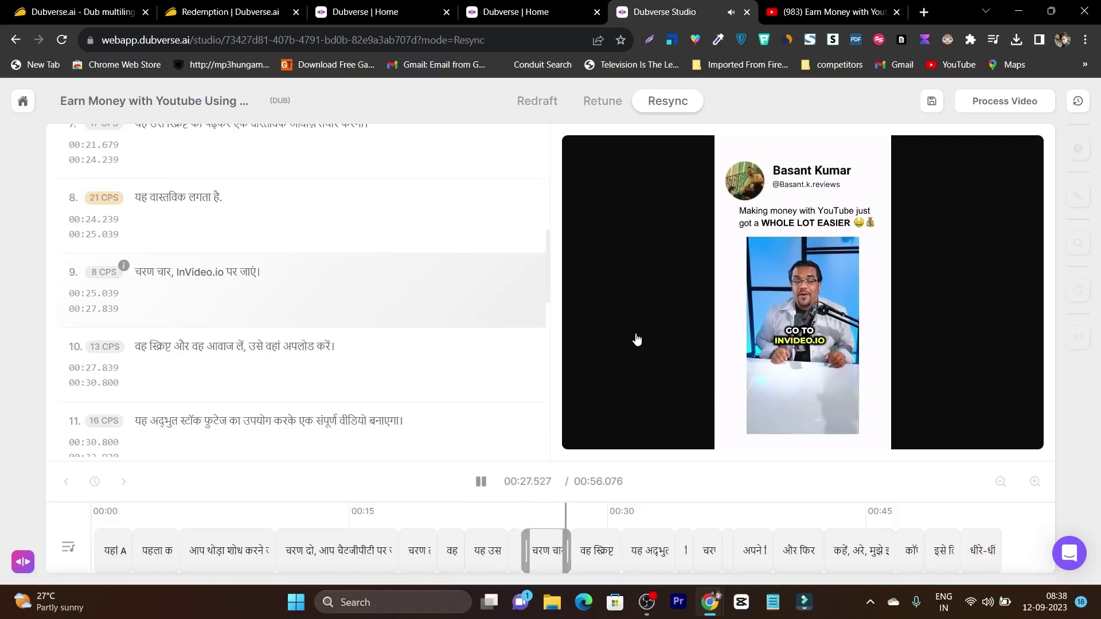
click(637, 340)
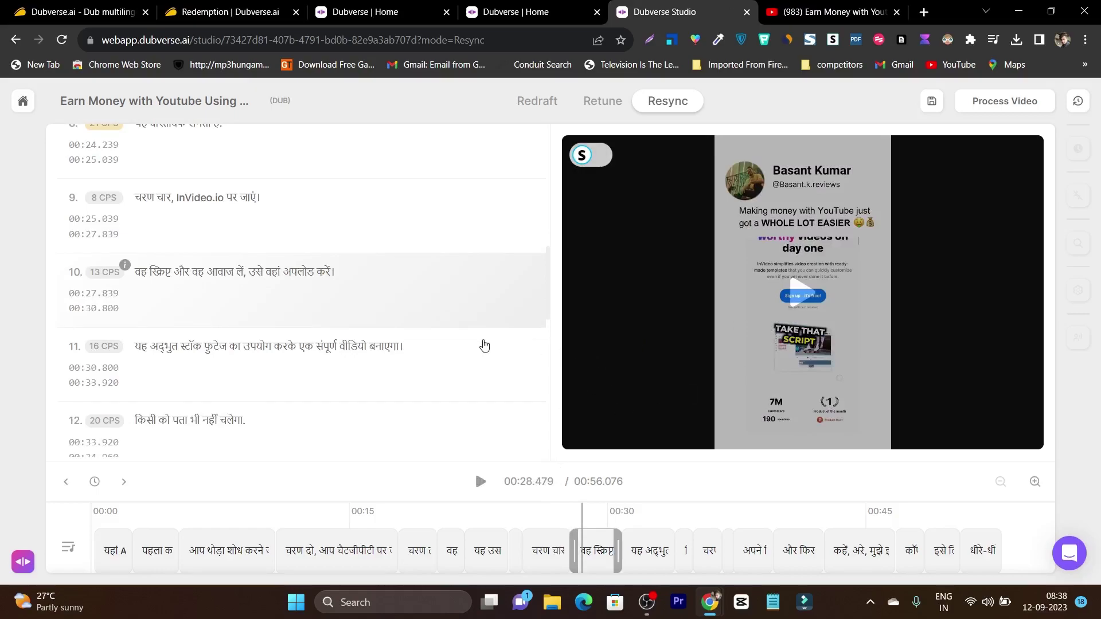
scroll(469, 345, up, 6)
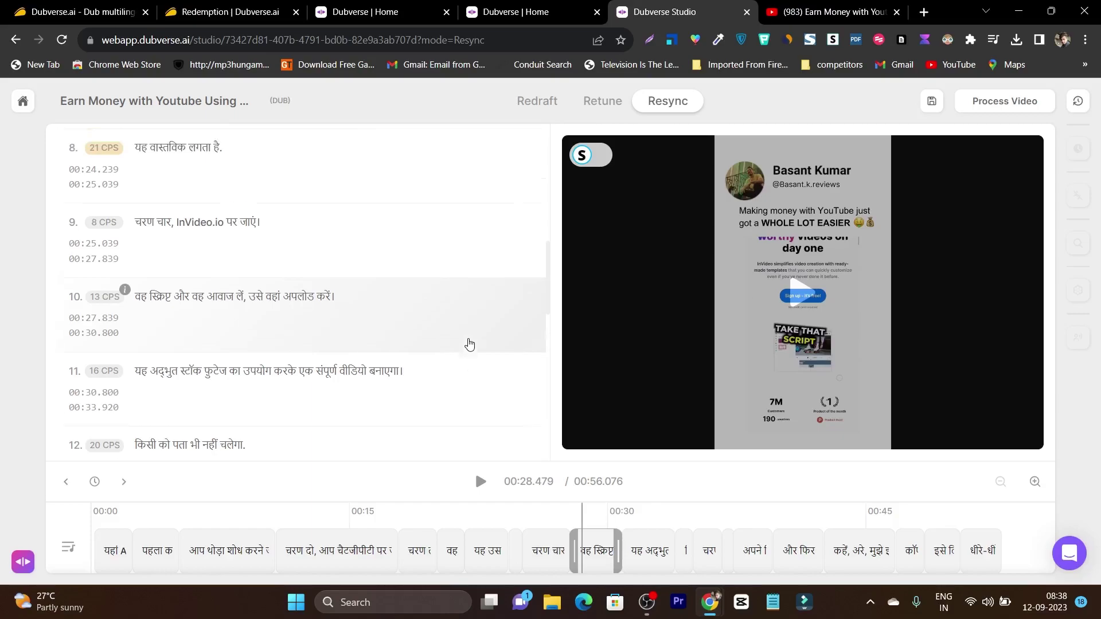
scroll(469, 344, up, 2)
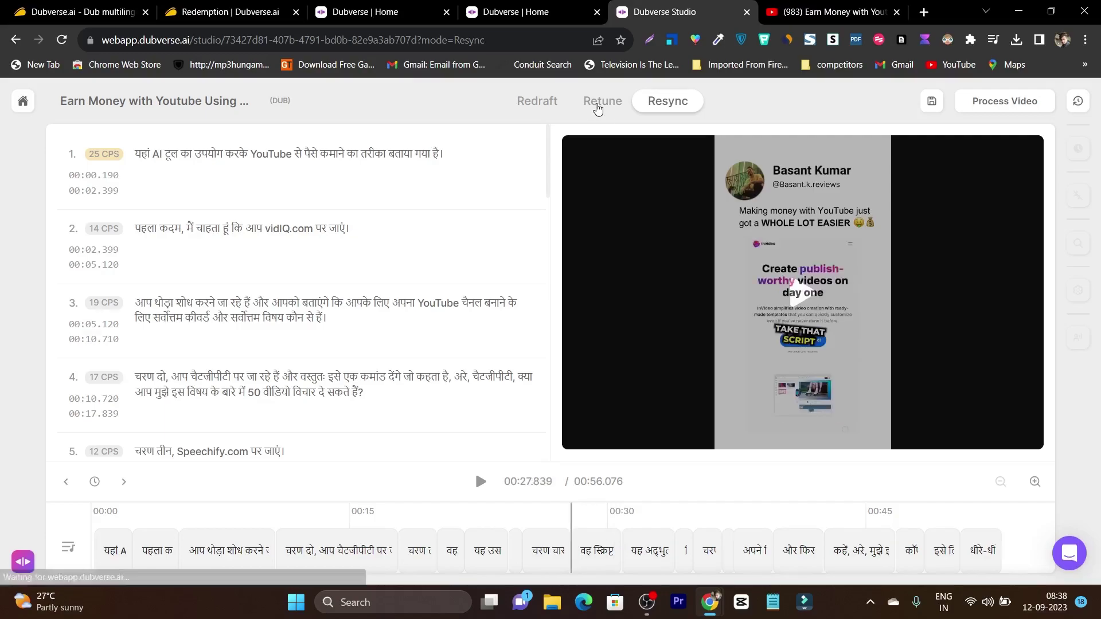
Review Riya's dub in the Retune and Redraft modes, compare the English and Hindi scripts, and return to Resync
click(603, 111)
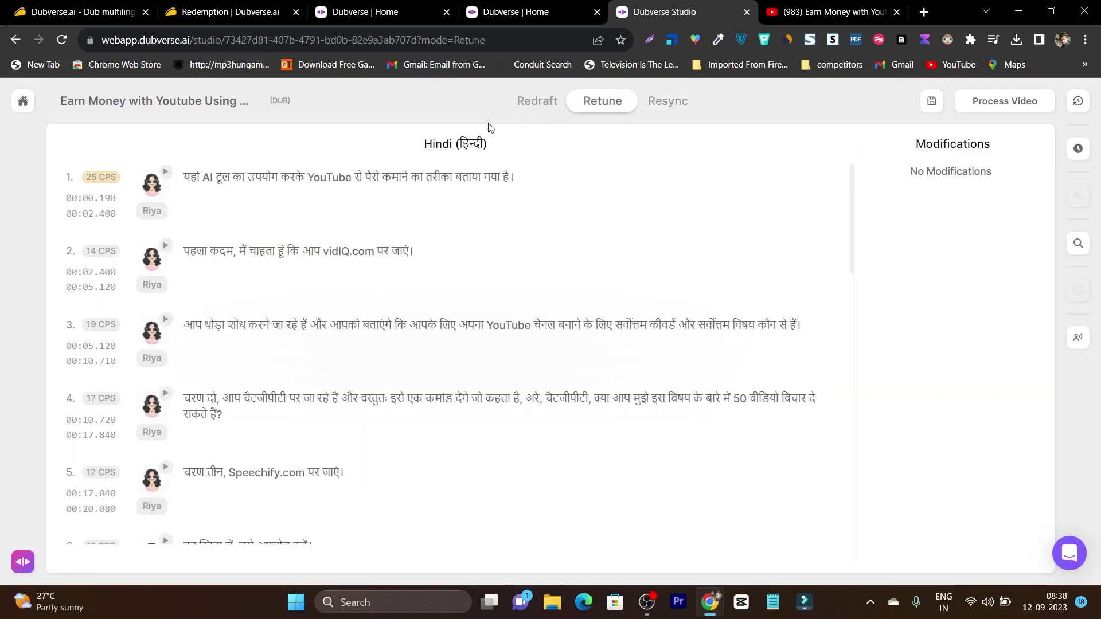
click(538, 110)
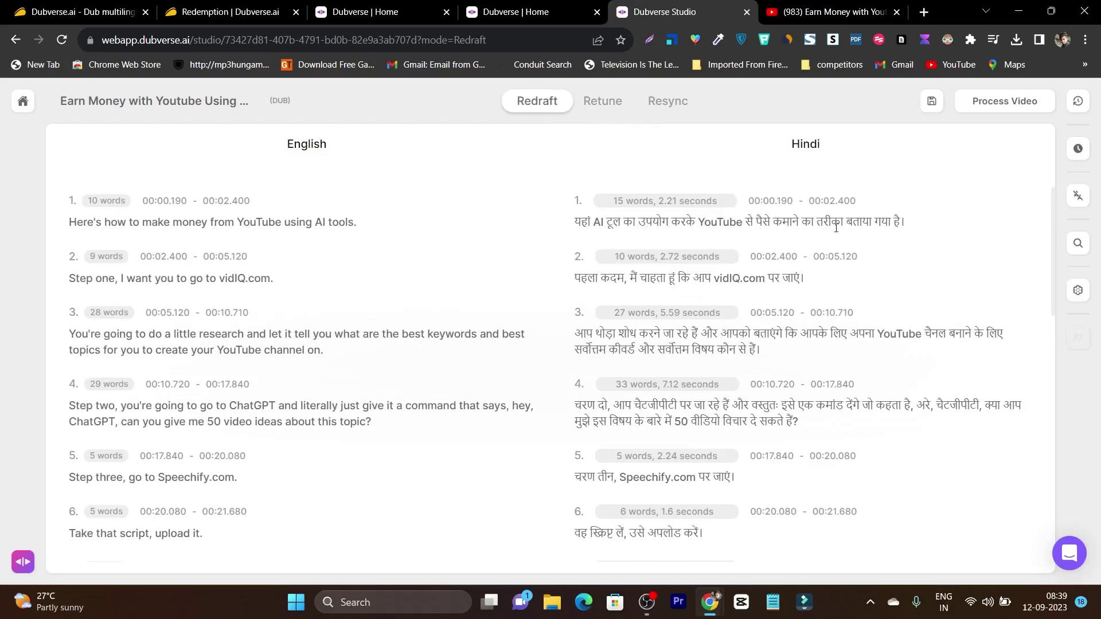
scroll(837, 230, down, 3)
scroll(724, 360, down, 4)
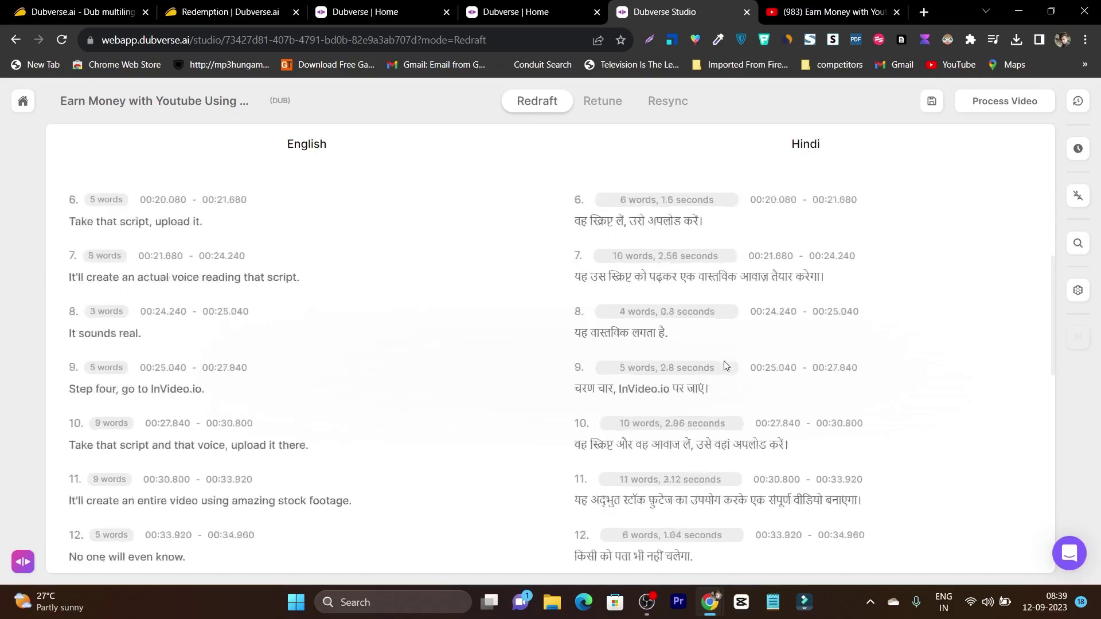
scroll(757, 342, up, 7)
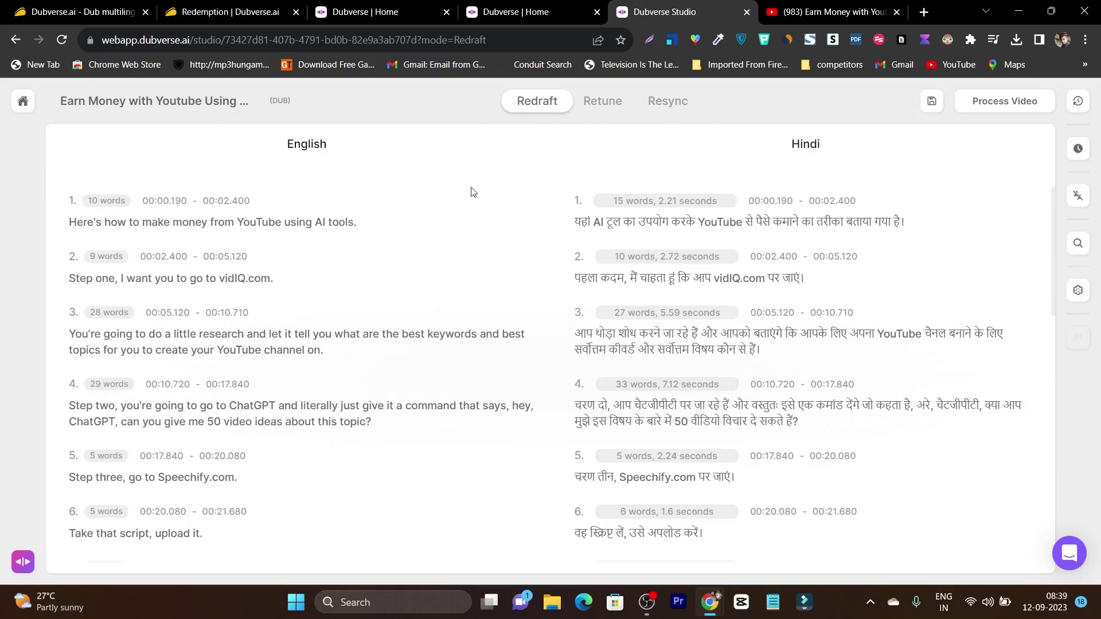
click(651, 109)
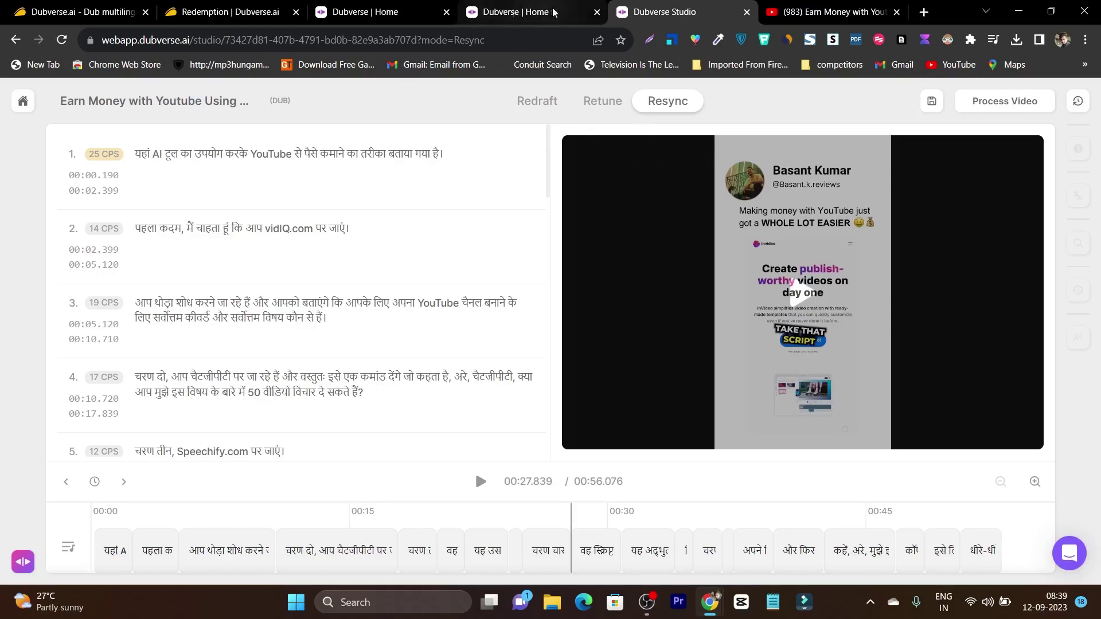
Open Anand's Hindi dub of the Earn Money with Youtube video in the studio, play its opening, and pause it
click(531, 6)
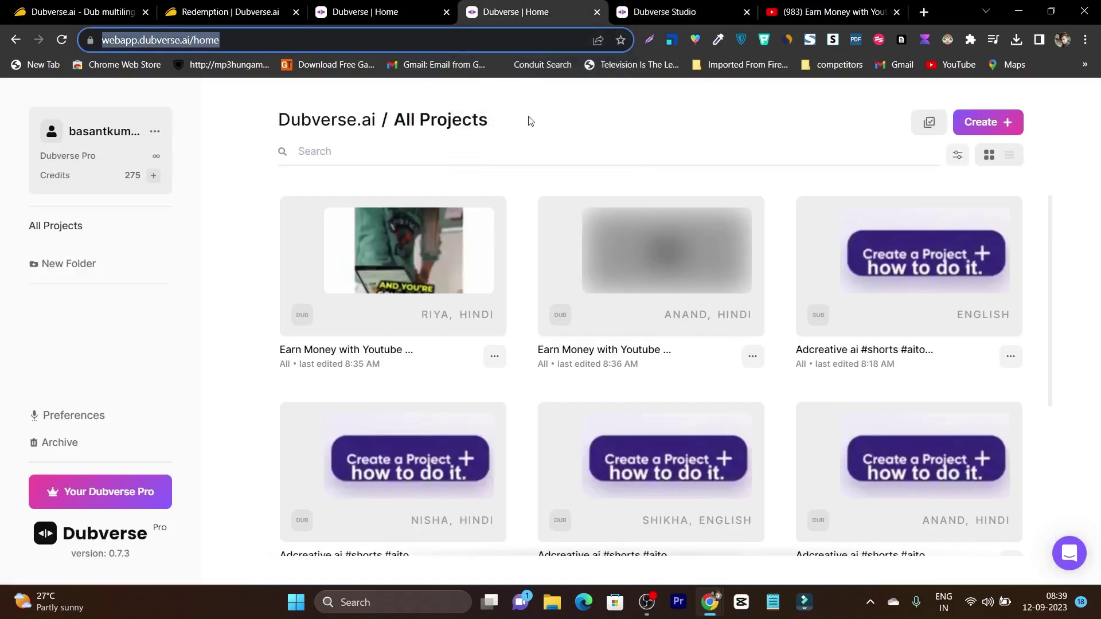
mouse_move(654, 297)
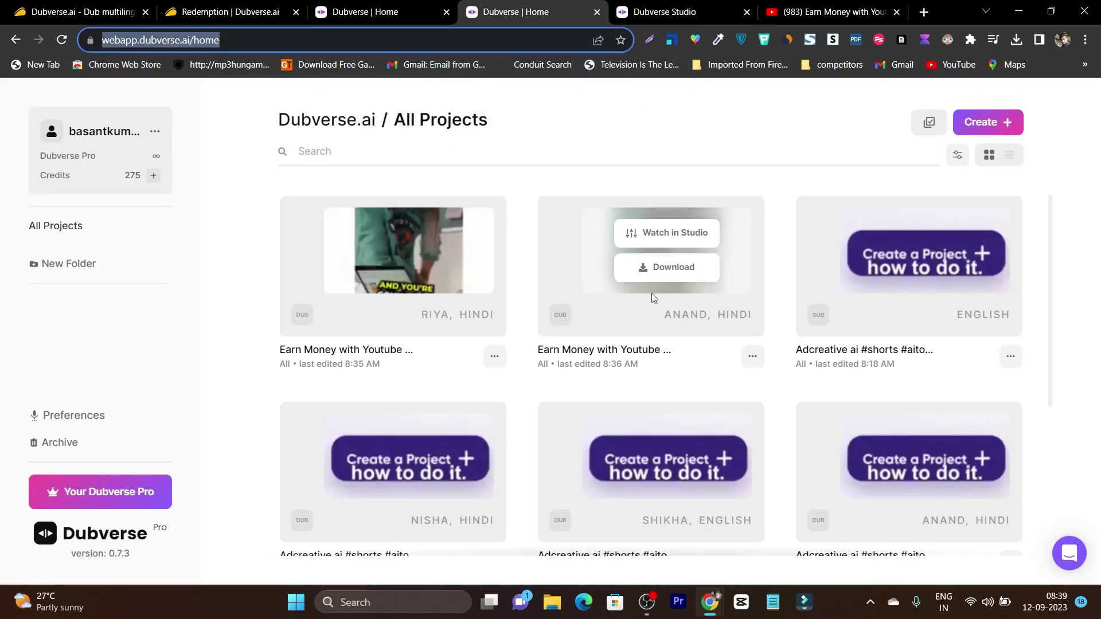
click(668, 238)
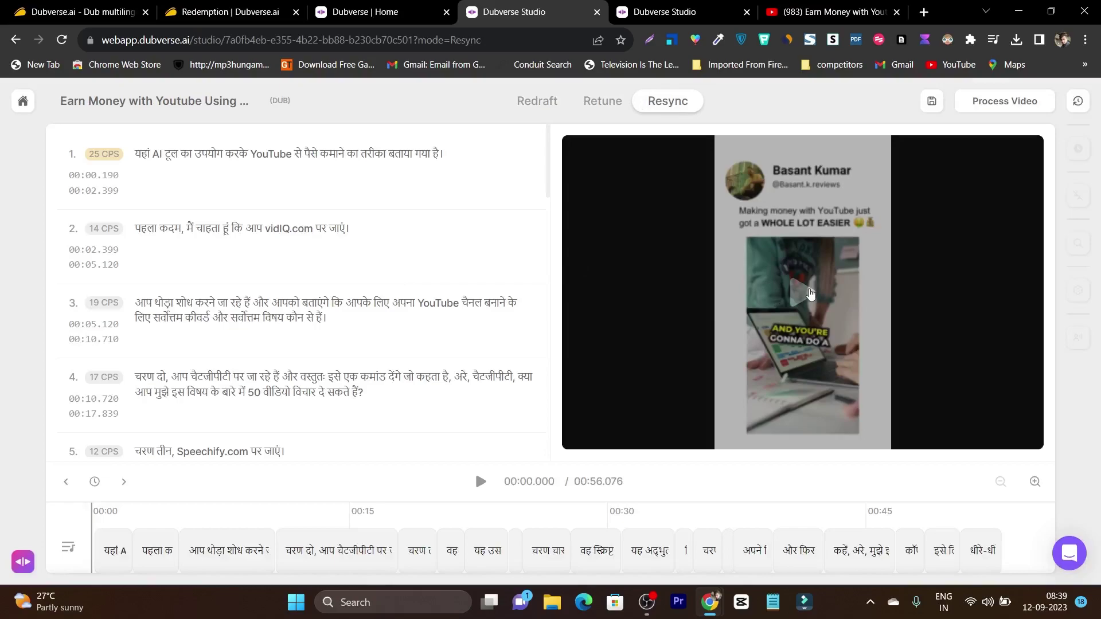
click(800, 298)
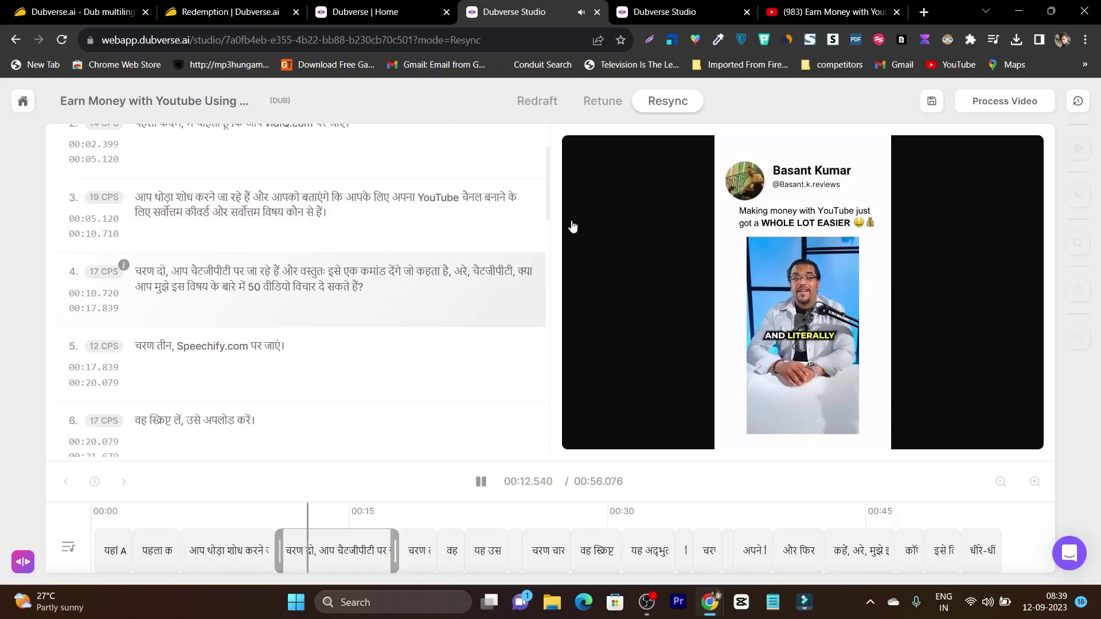
click(590, 270)
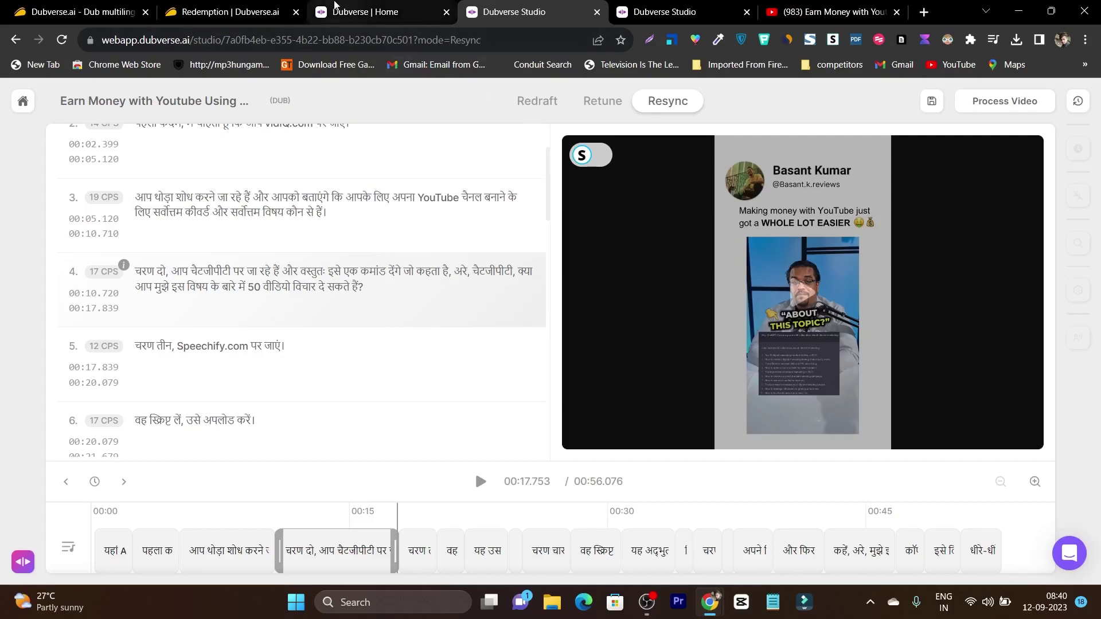
Start a subtitle project from the recently uploaded video Adcreative ai #shorts #aitool and continue to language selection
click(353, 11)
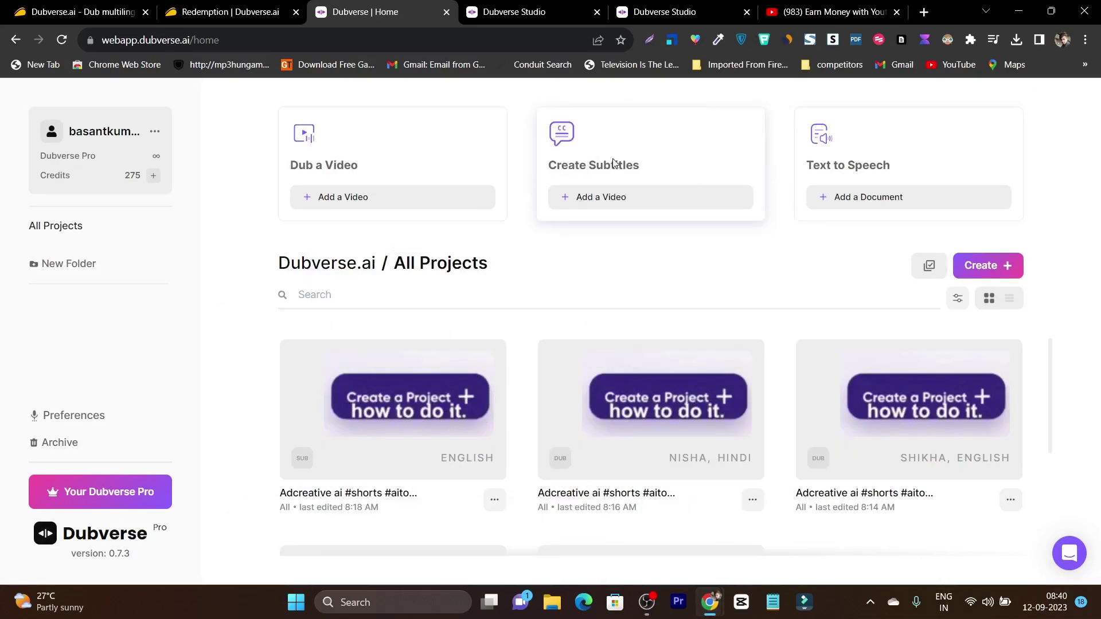
click(613, 163)
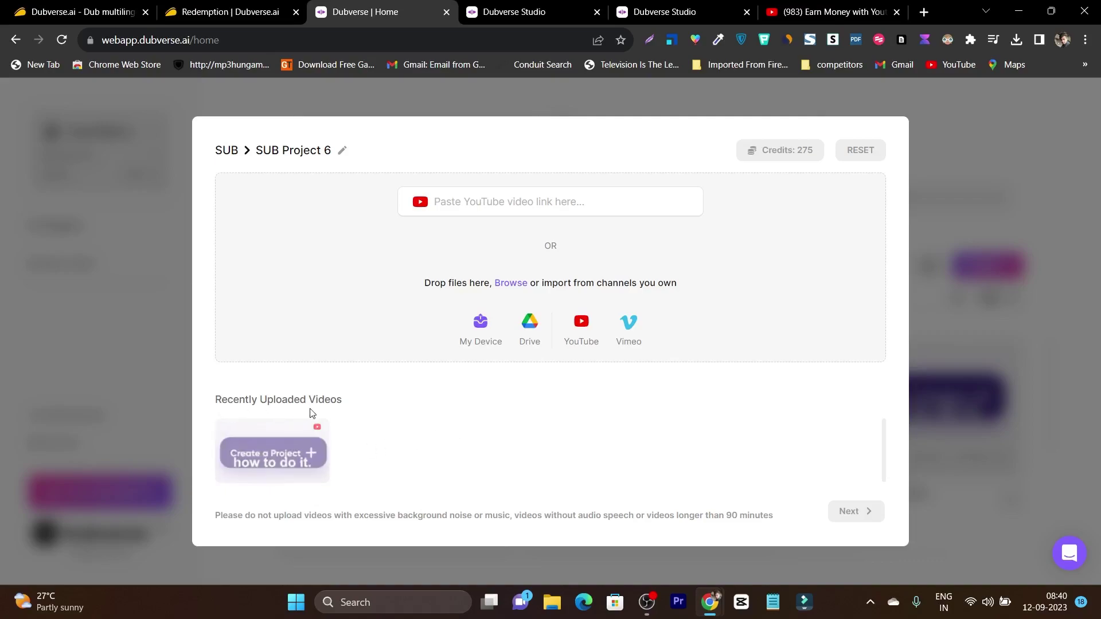
click(280, 460)
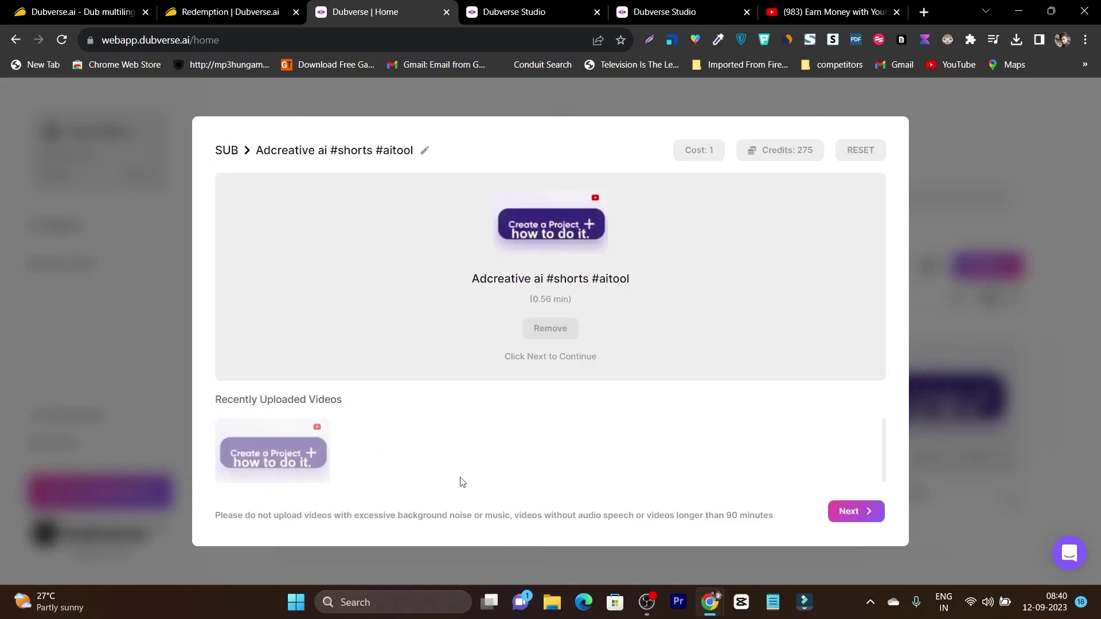
click(860, 515)
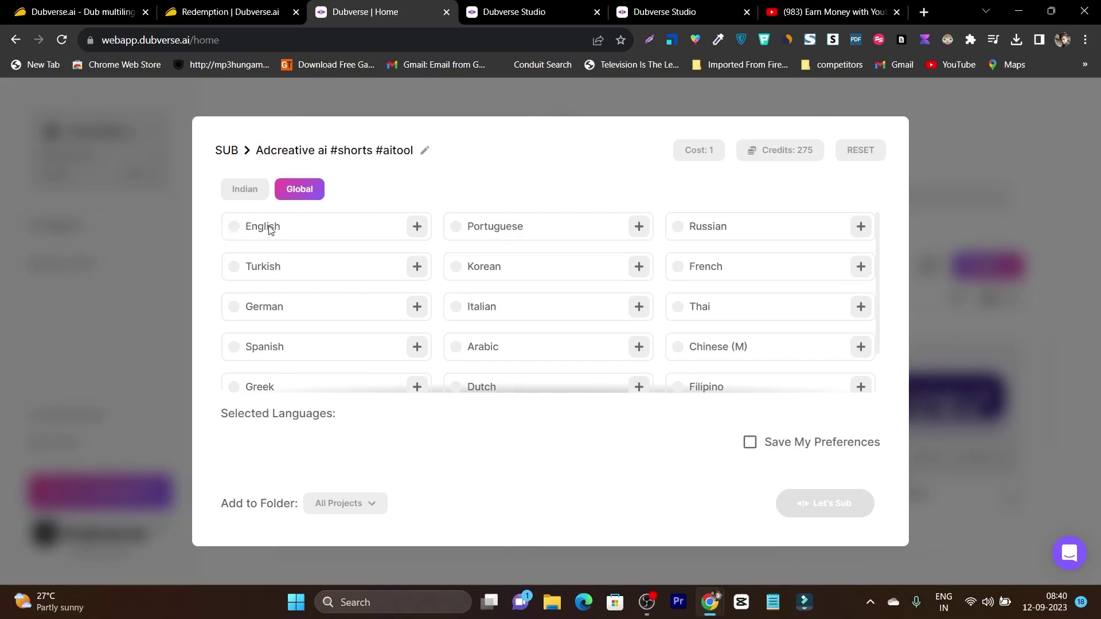
Choose English as the subtitle language, start the subtitling, and return to the project overview
click(417, 226)
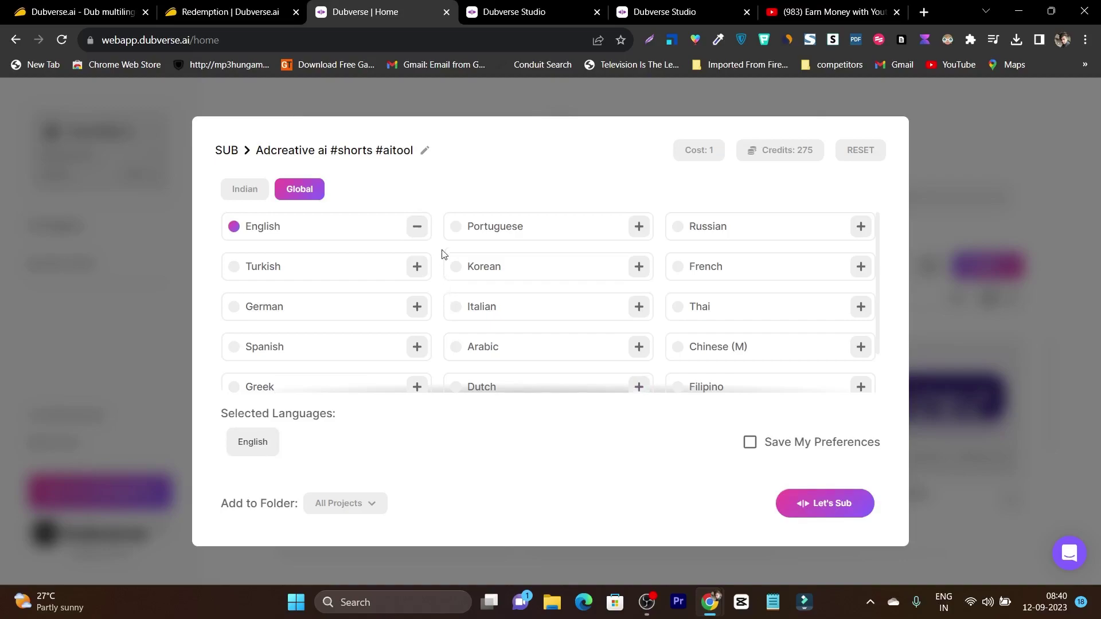
scroll(442, 221, down, 1)
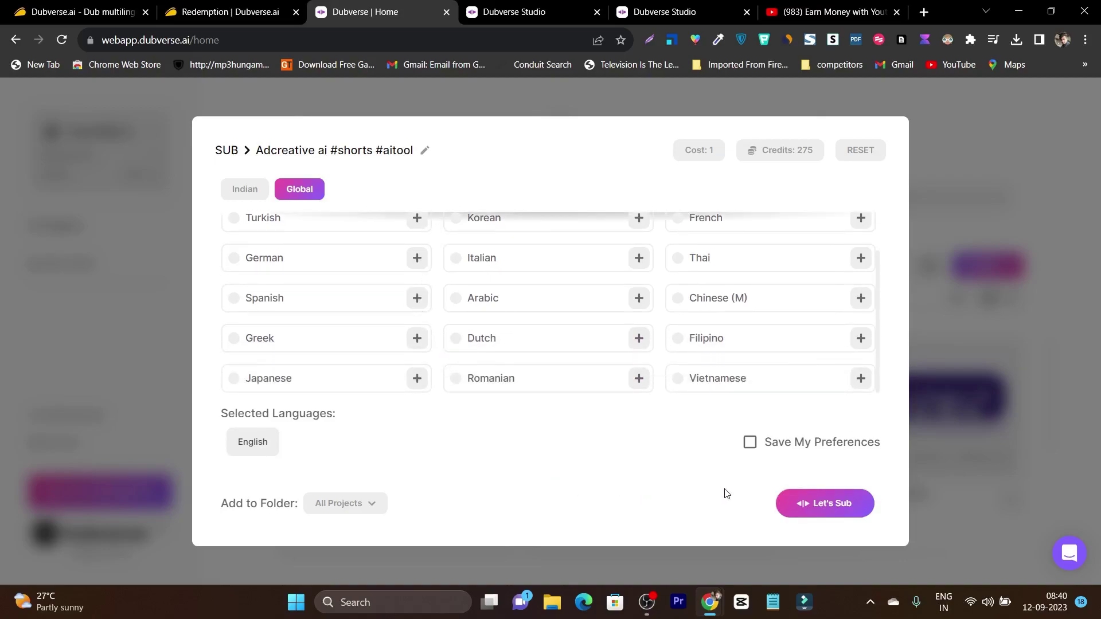
click(834, 504)
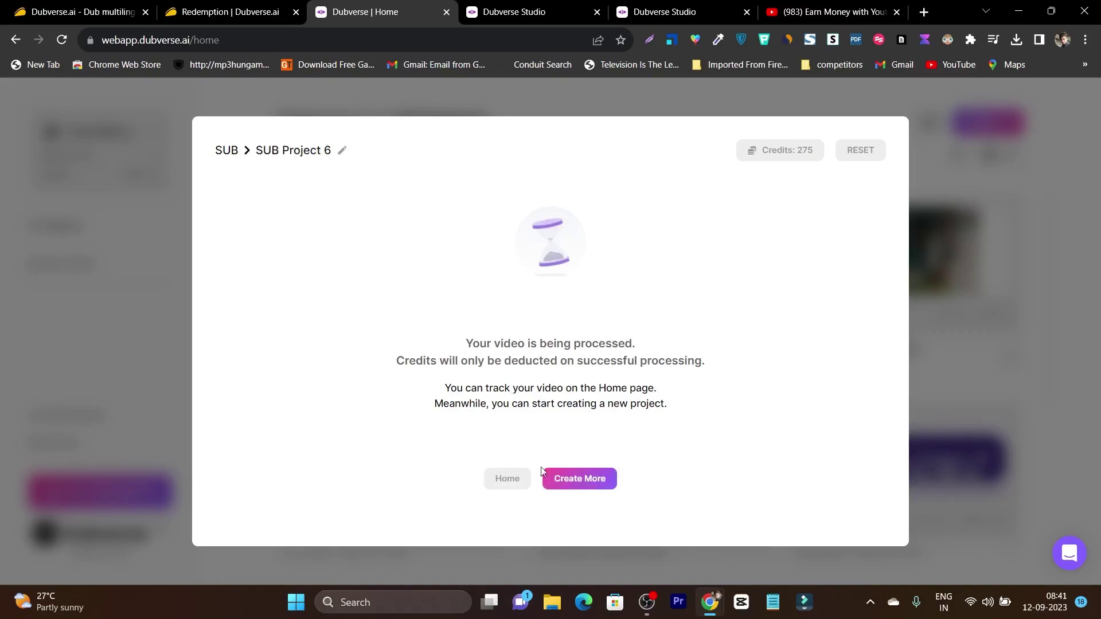
click(508, 481)
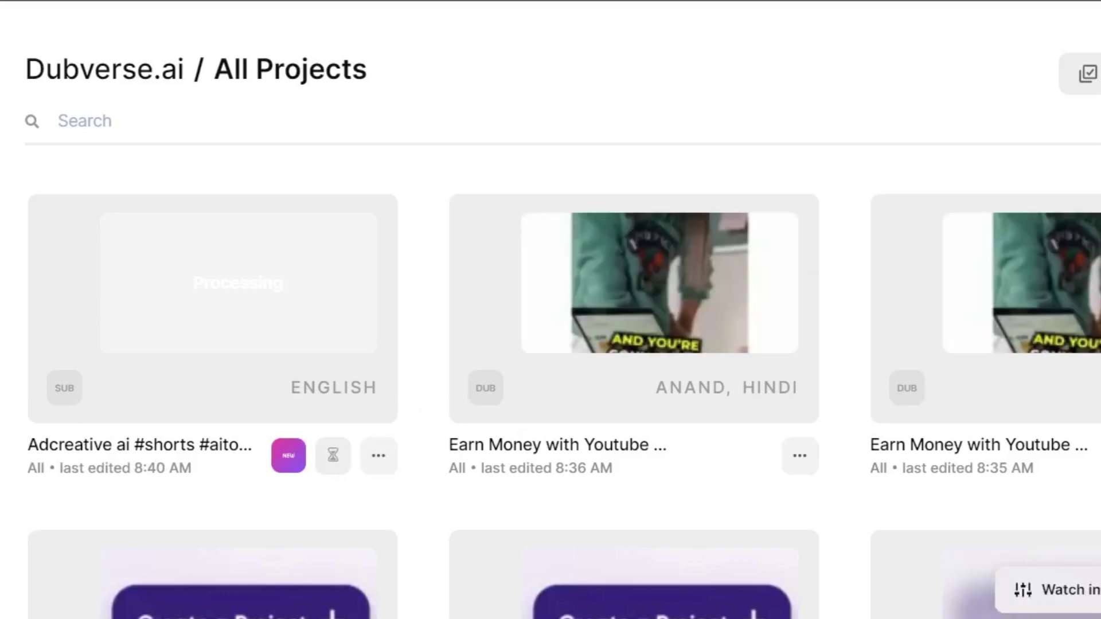
Open the newly processed English subtitle project Adcreative ai #shorts #aitool for watching and view its details and export options
click(284, 467)
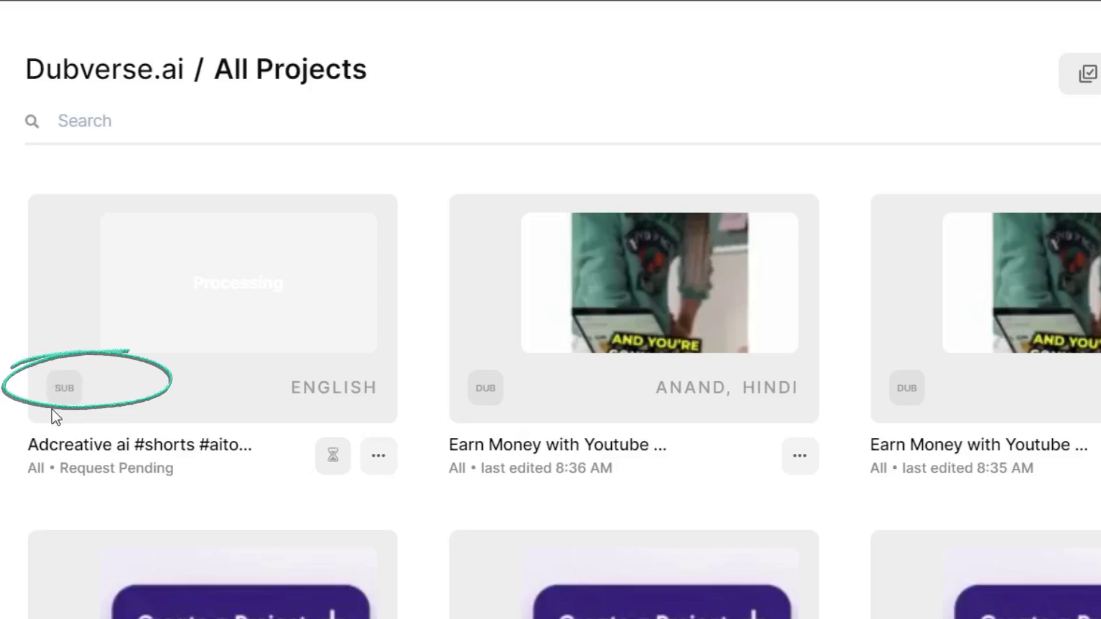
mouse_move(511, 413)
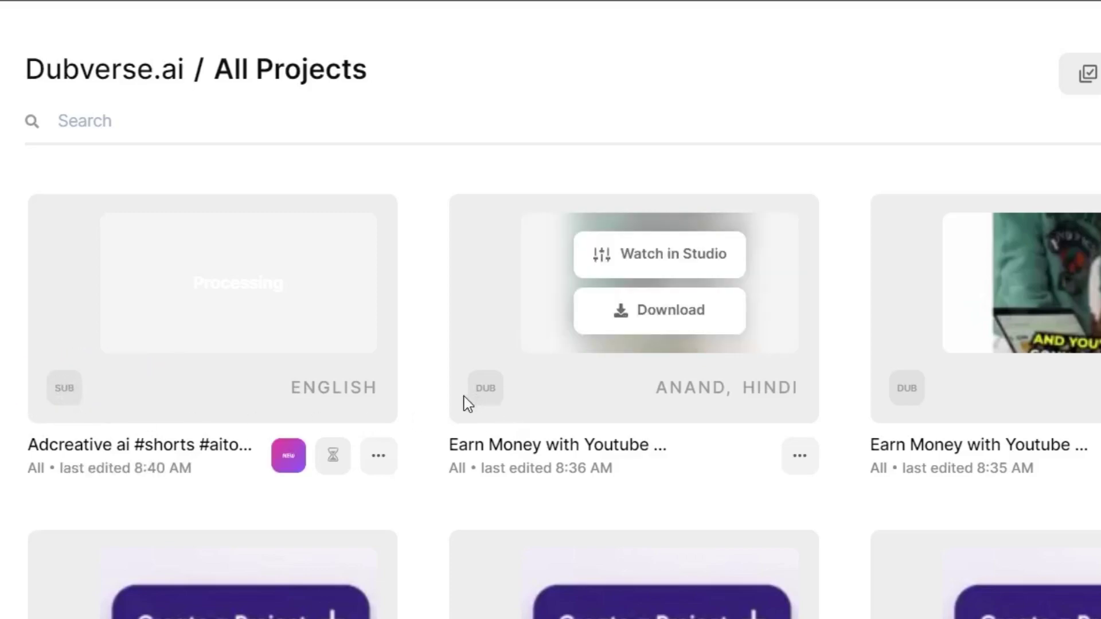
mouse_move(660, 445)
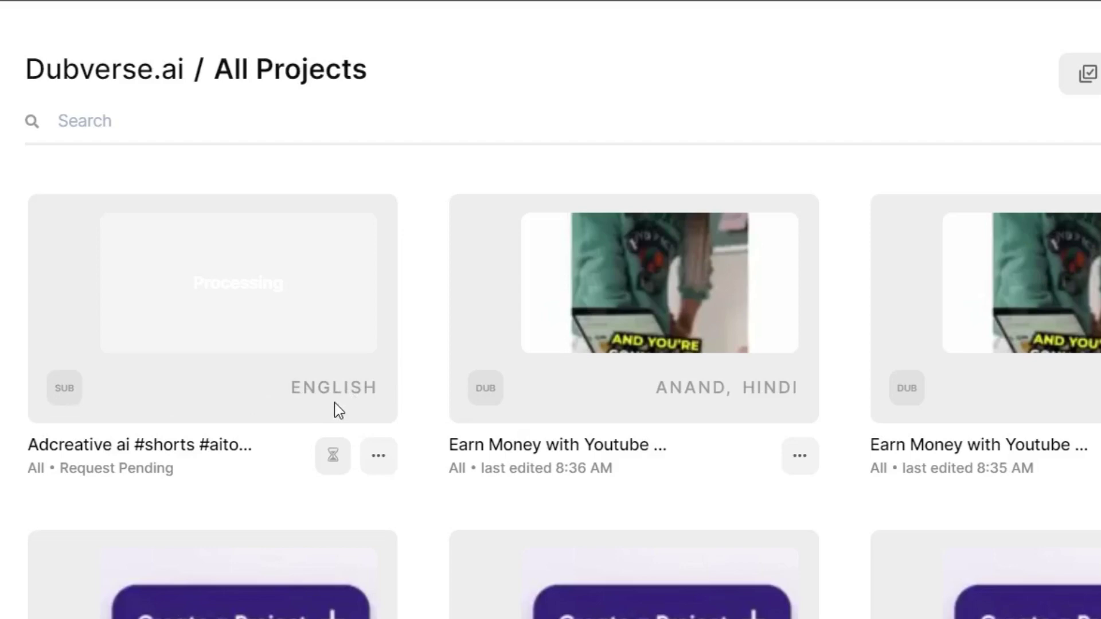
mouse_move(490, 388)
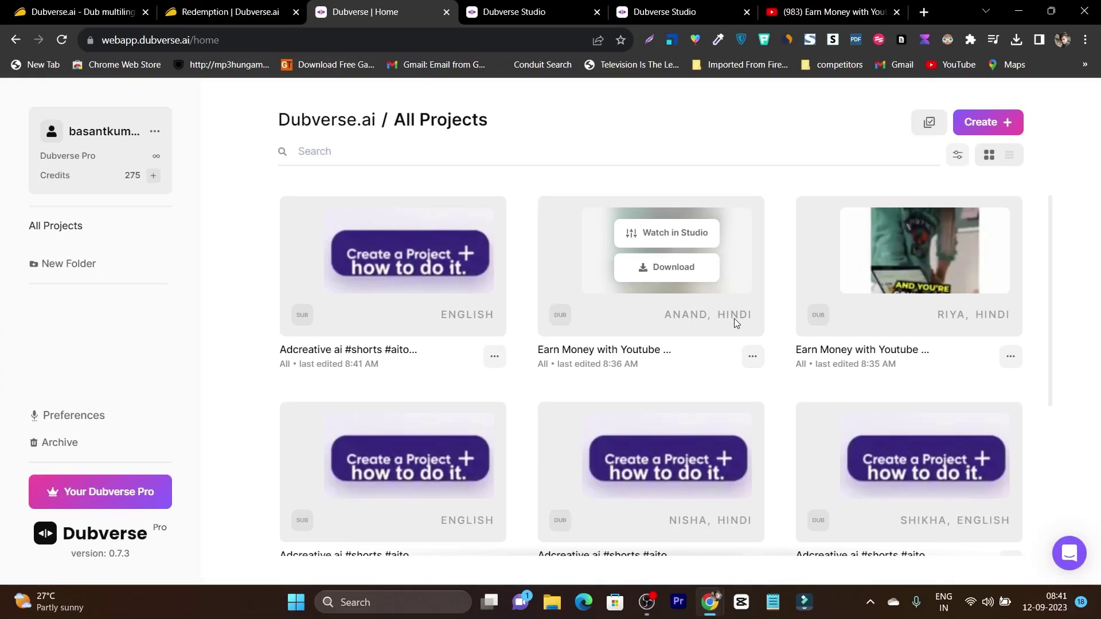
mouse_move(373, 304)
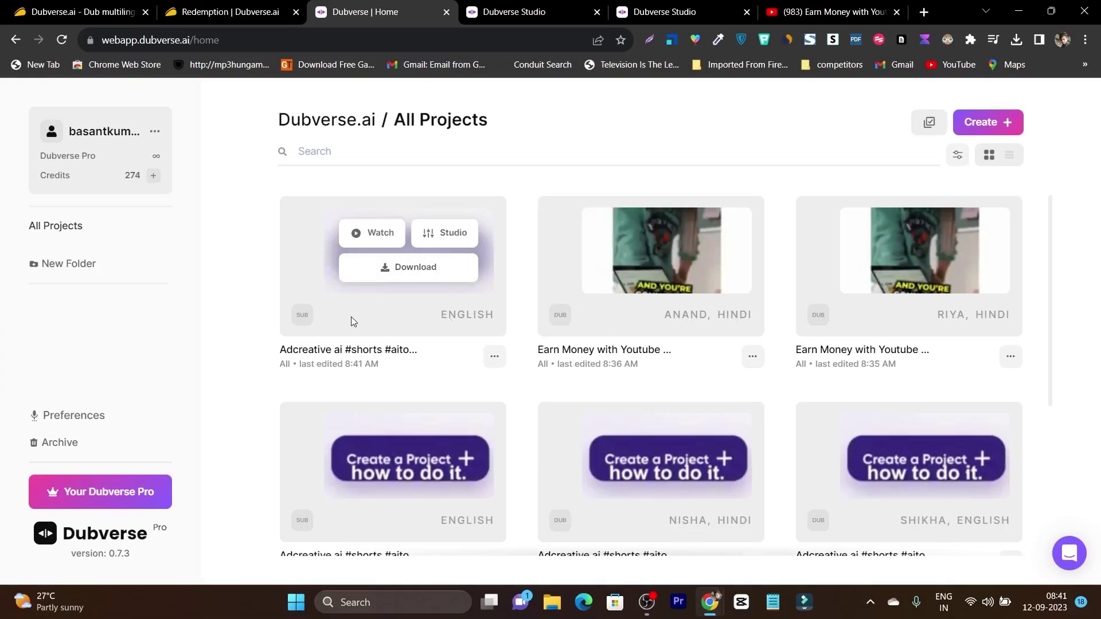
click(374, 234)
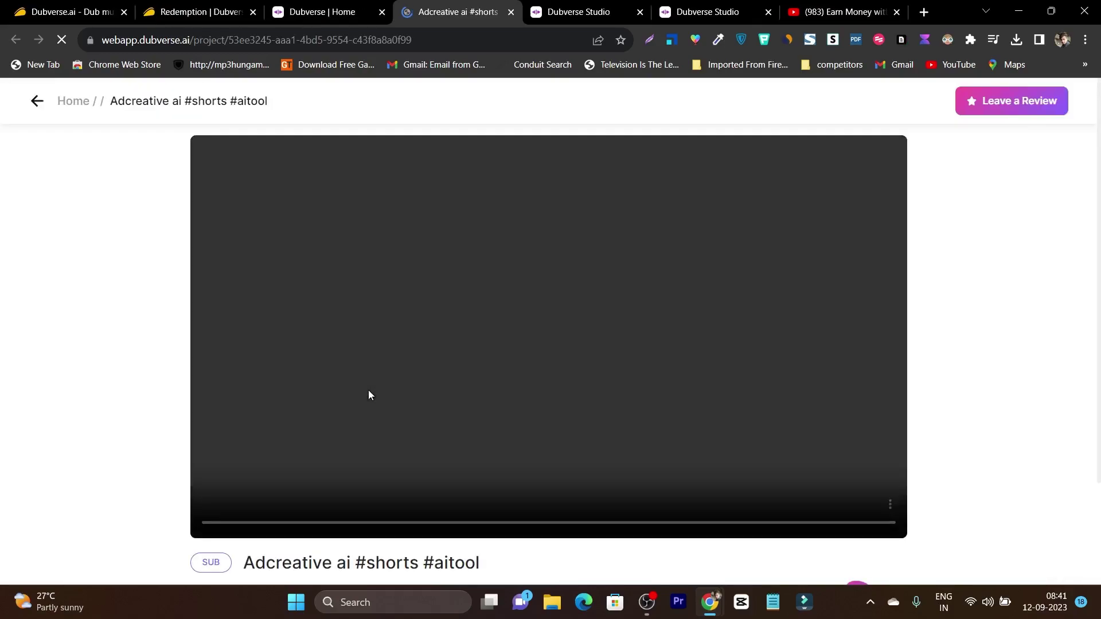
scroll(364, 391, down, 2)
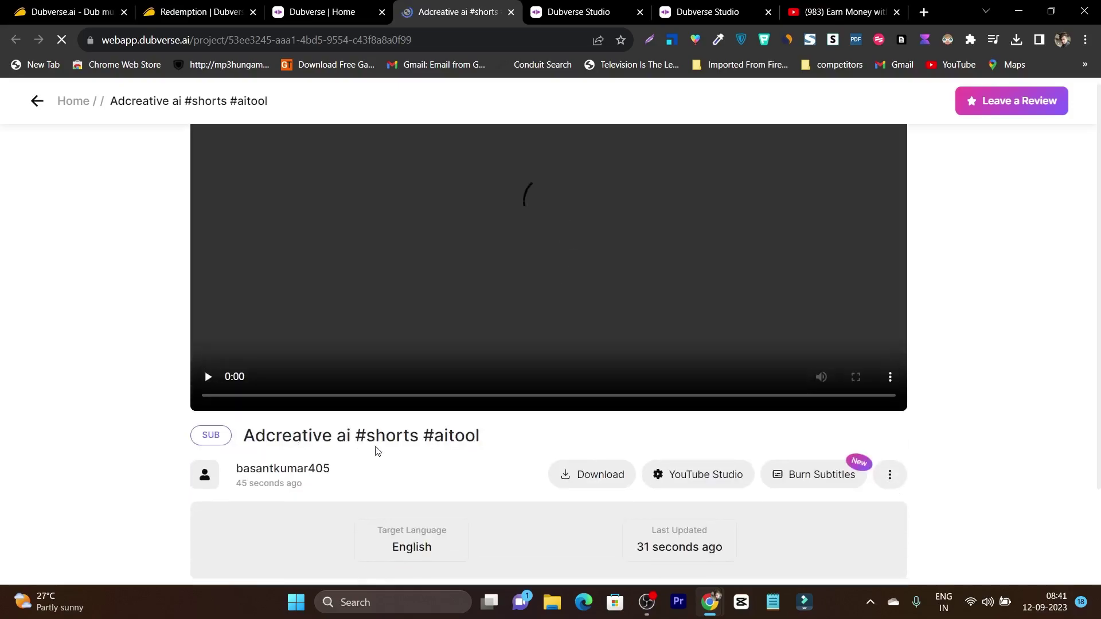
Play the opening seconds of the subtitled Adcreative ai #shorts #aitool video and pause it
scroll(381, 444, up, 2)
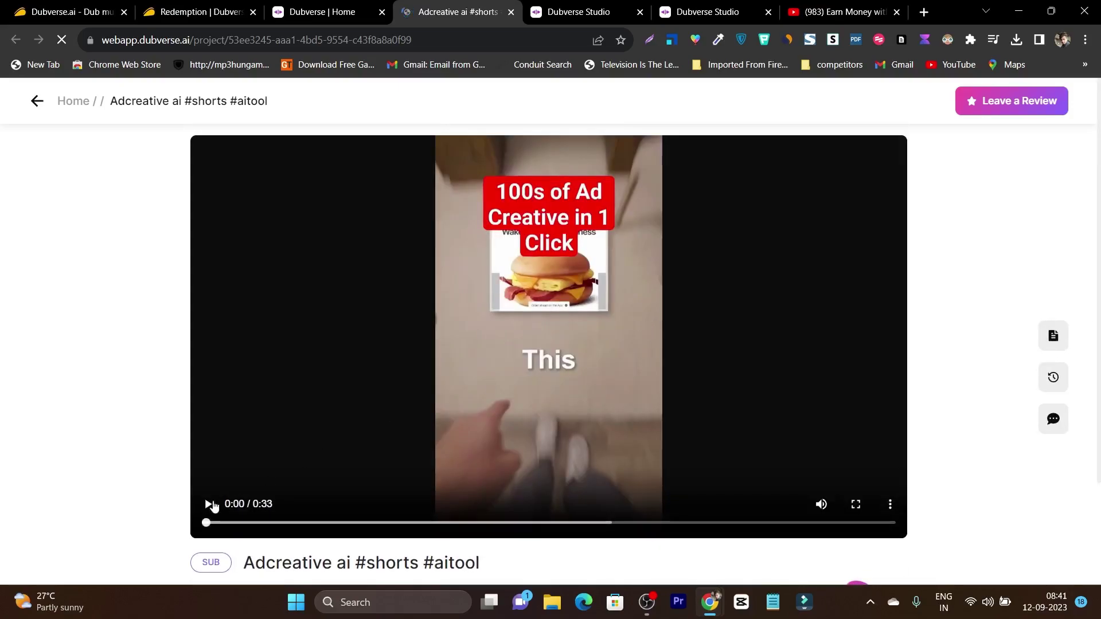
click(207, 505)
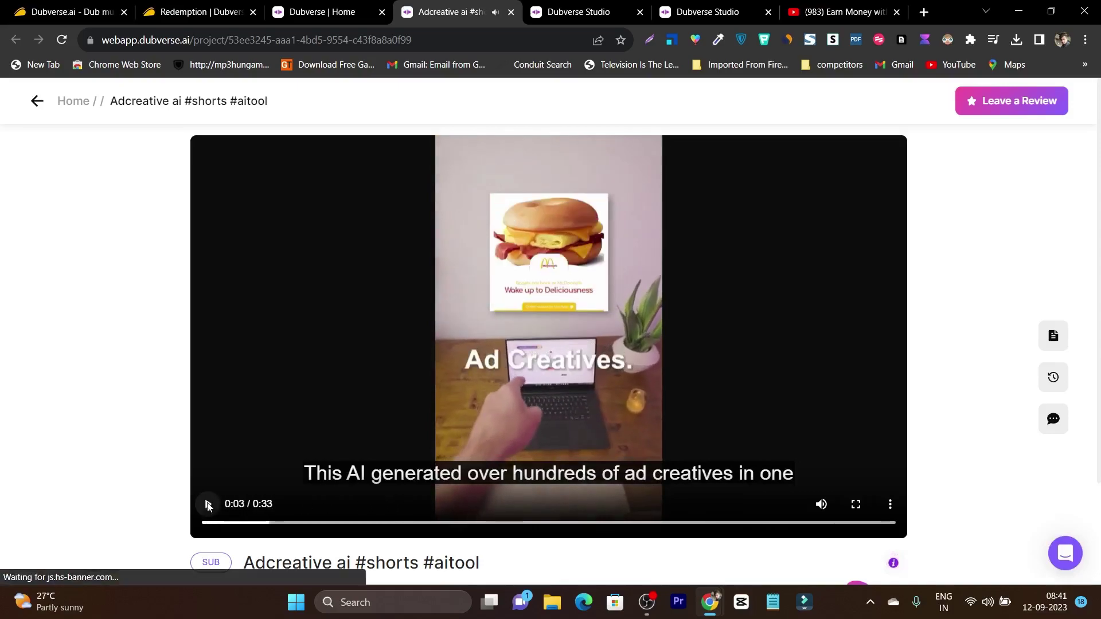
click(353, 500)
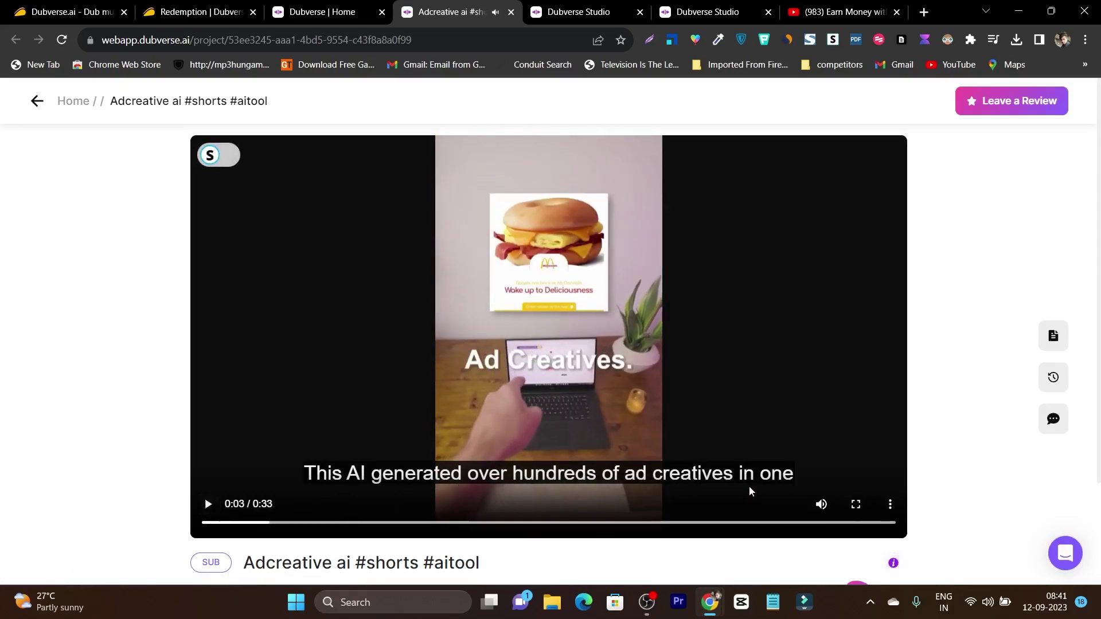
Open the subtitle burning styles for the Adcreative video, review the style settings, and briefly play and pause the preview
scroll(745, 491, down, 2)
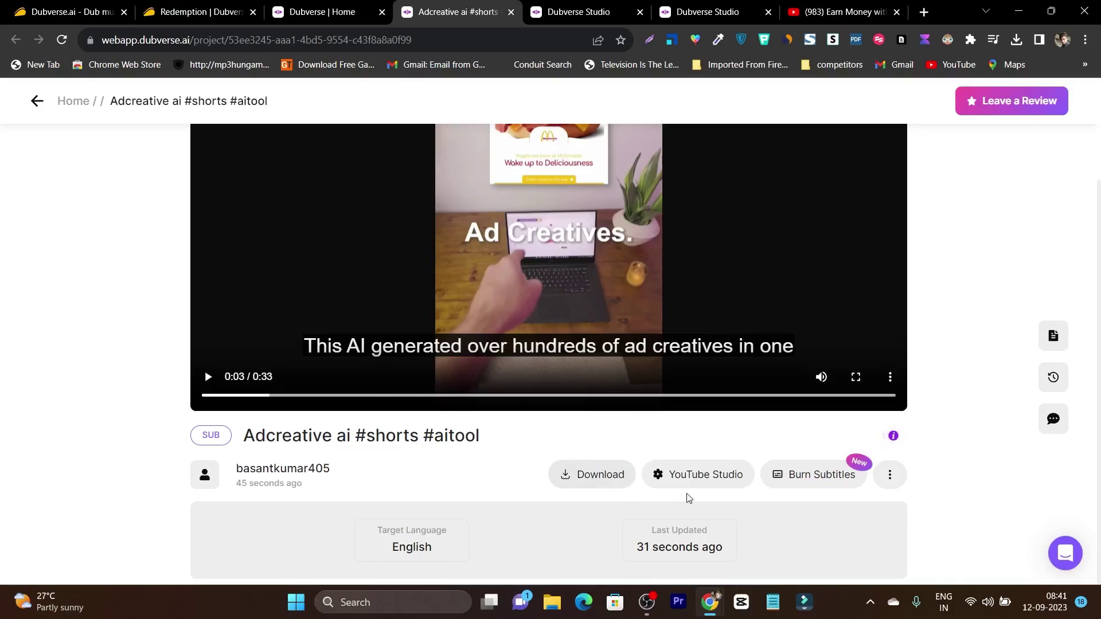
click(823, 480)
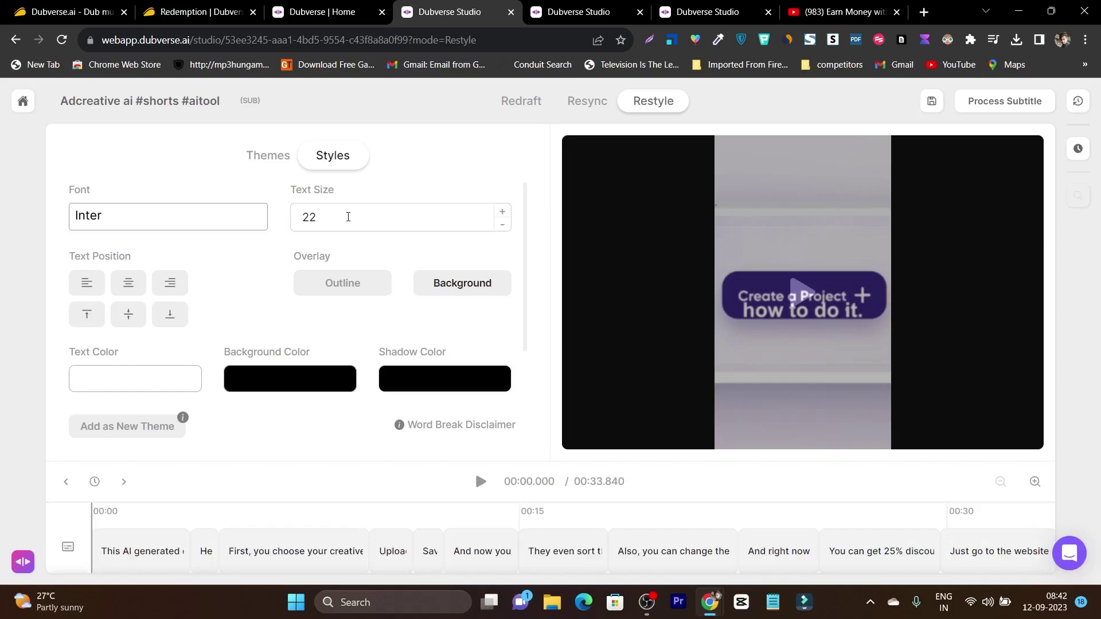
scroll(509, 327, down, 2)
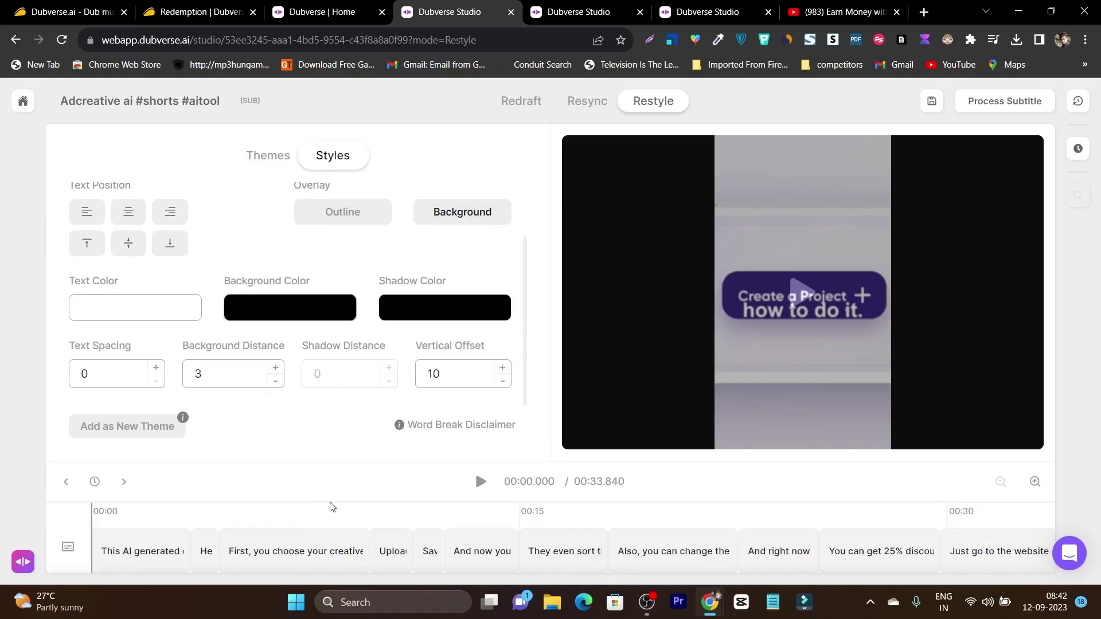
click(481, 482)
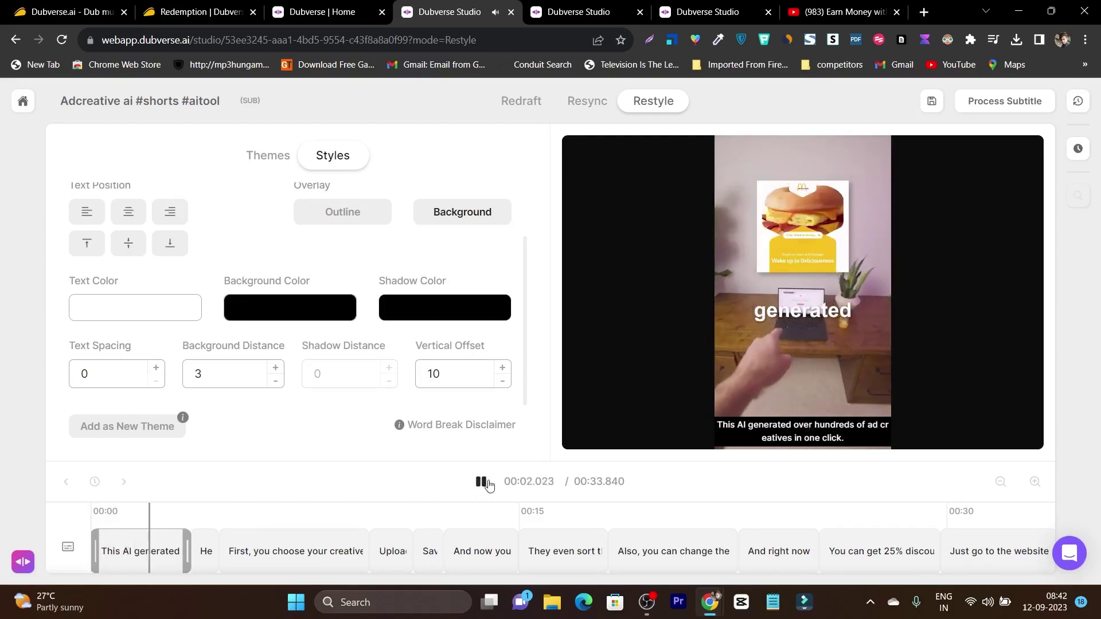
click(772, 435)
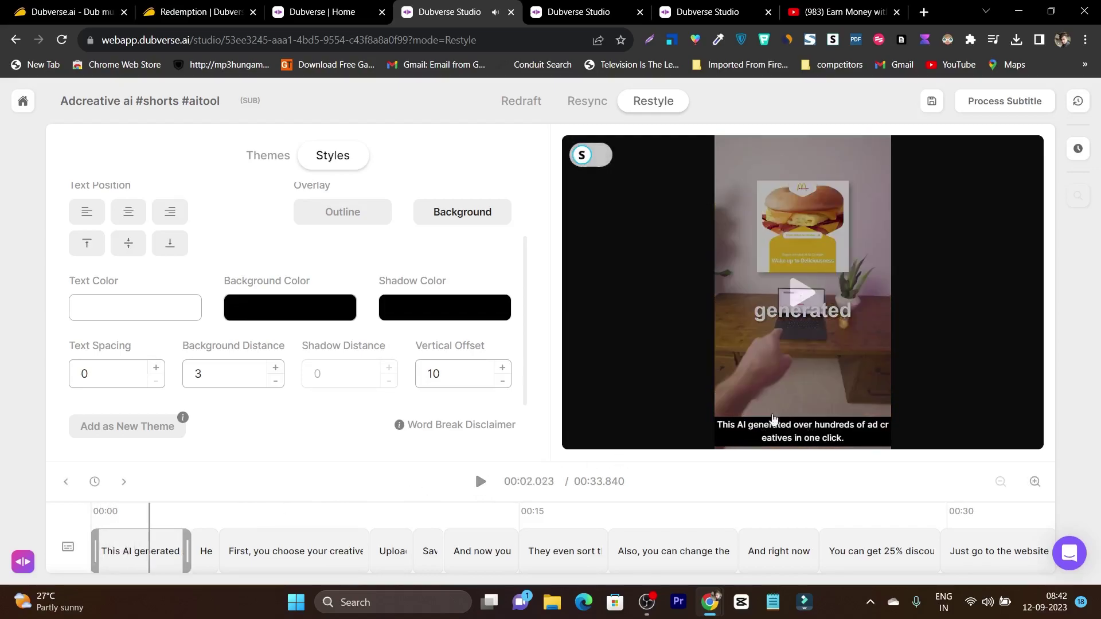
Set the subtitle background color to the bright purple preset swatch
click(276, 316)
scroll(323, 360, down, 3)
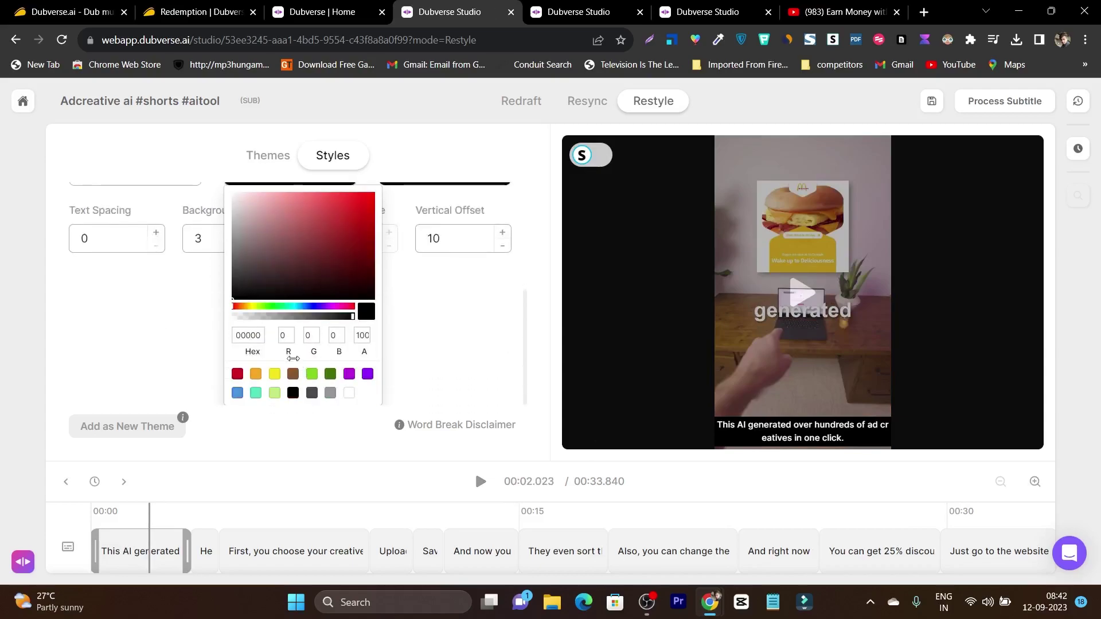
click(368, 374)
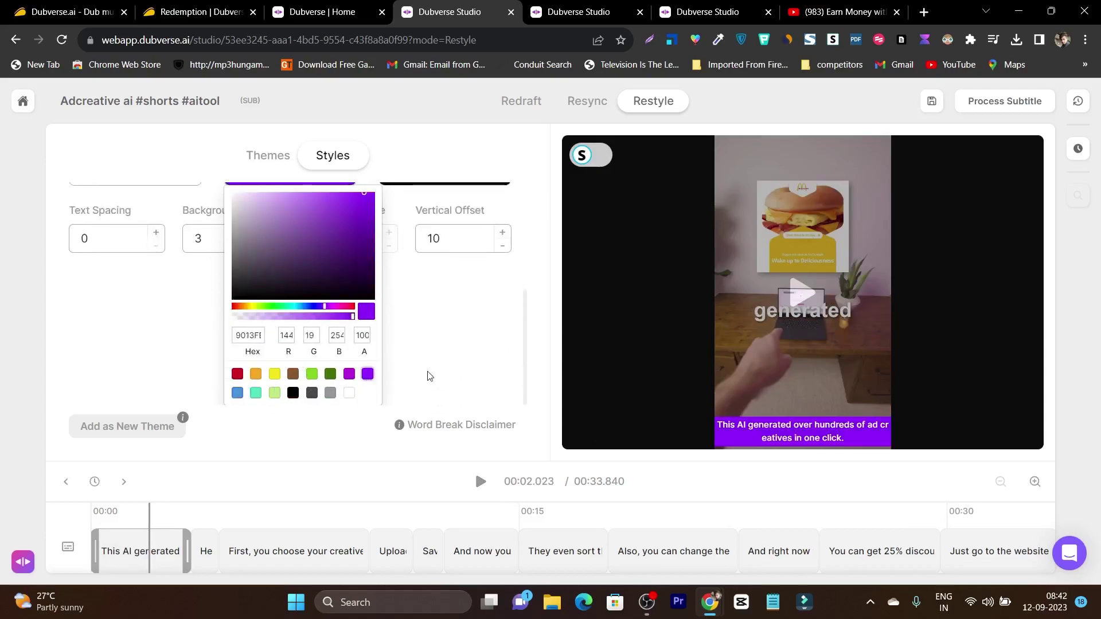
click(480, 374)
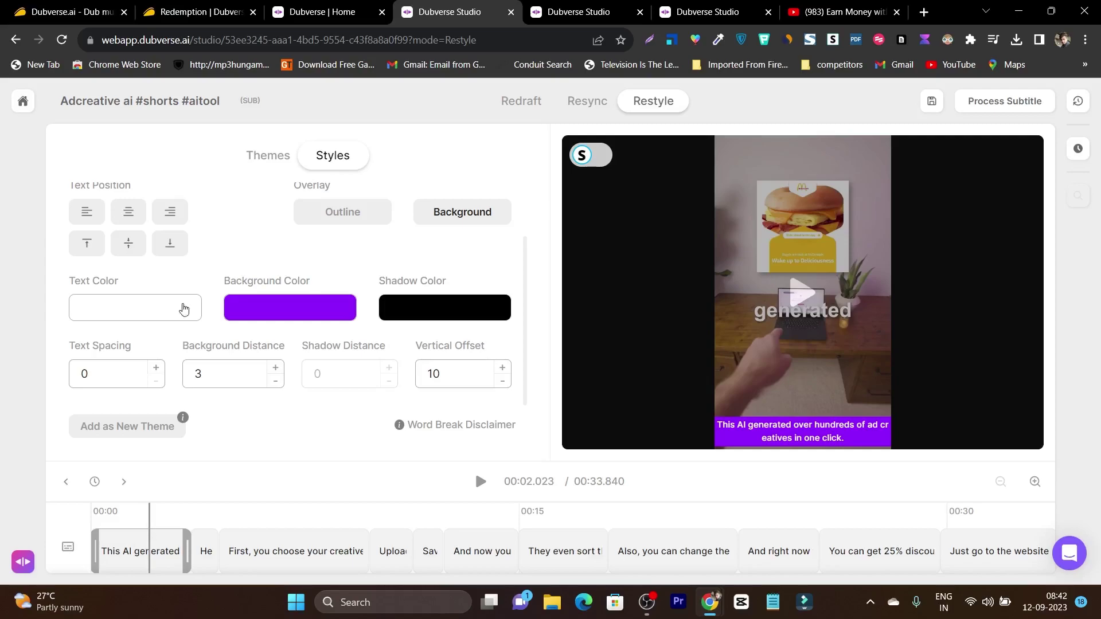
Try a dark grey subtitle text color, and set the text color back to white
scroll(298, 270, up, 1)
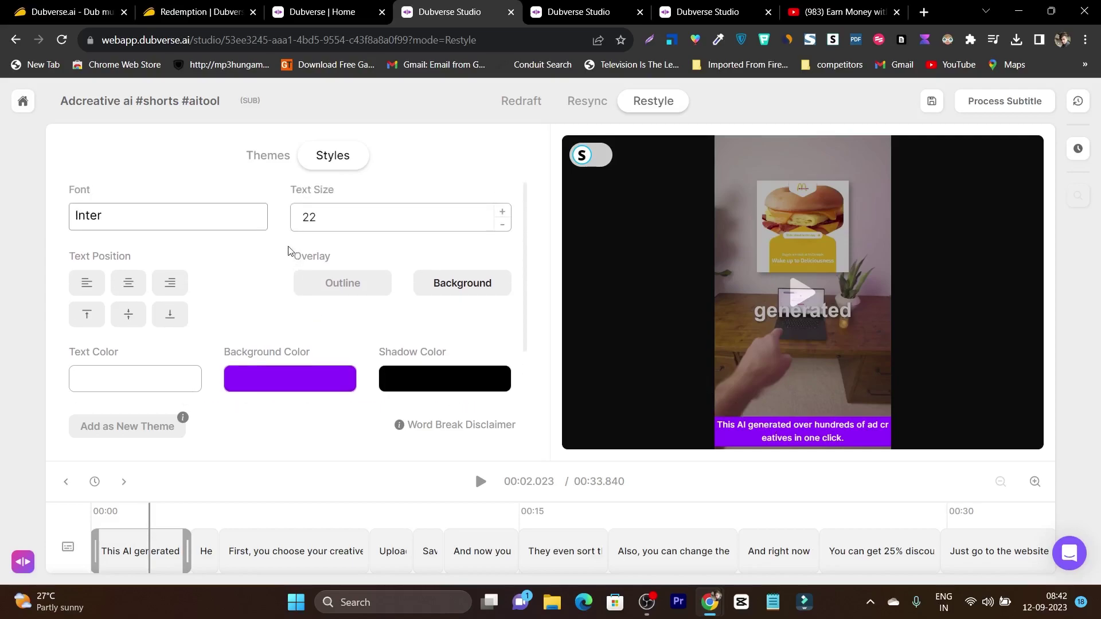
scroll(140, 275, down, 1)
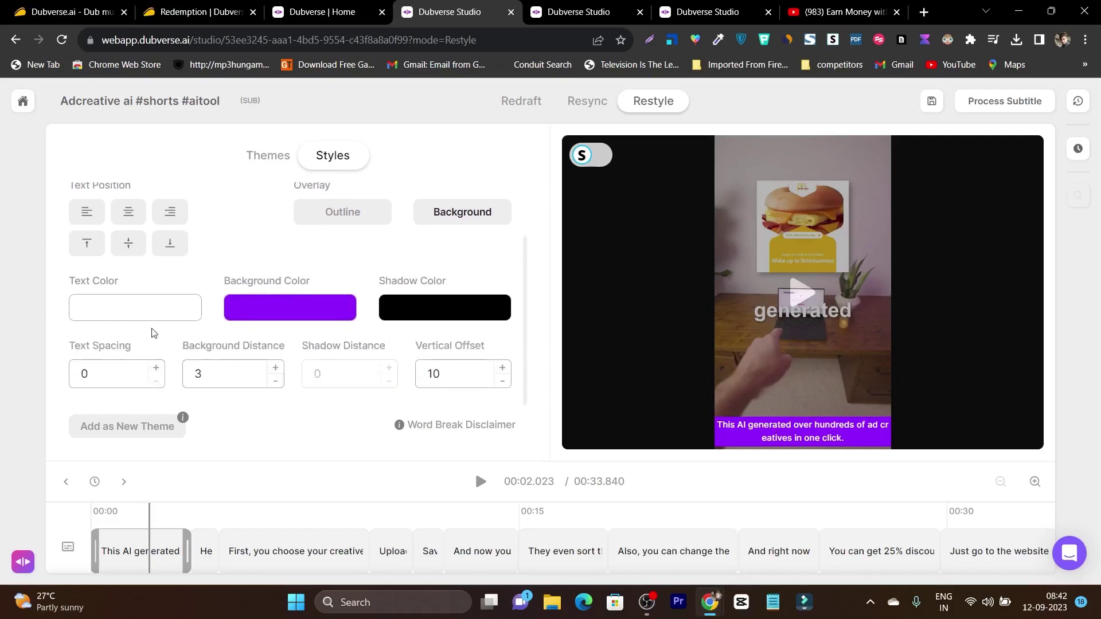
click(120, 319)
drag(170, 375, 59, 415)
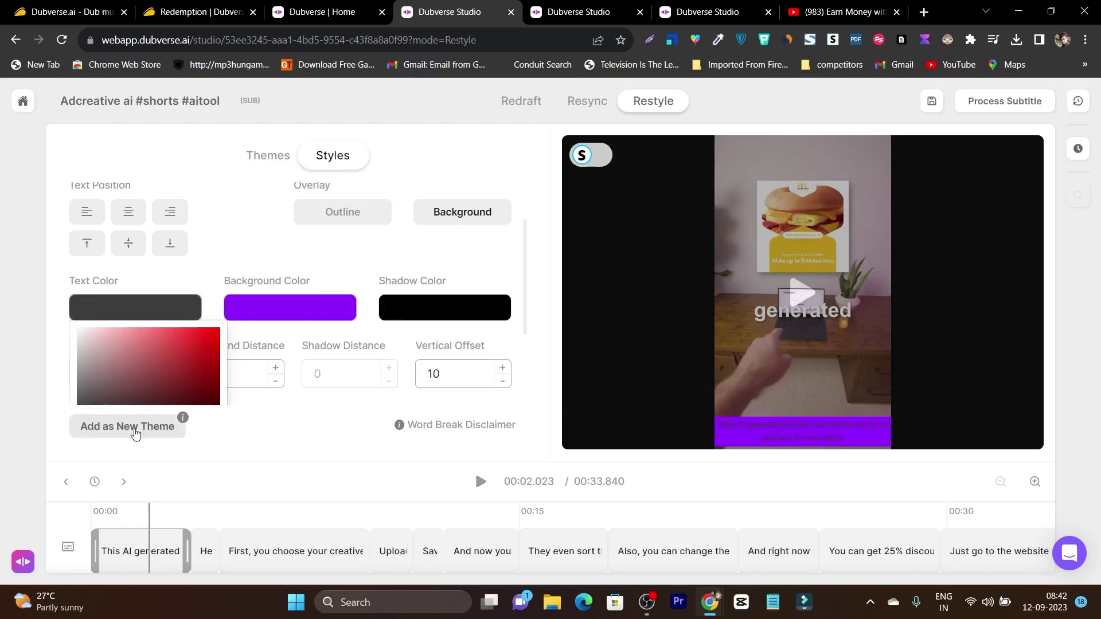
drag(87, 364, 72, 315)
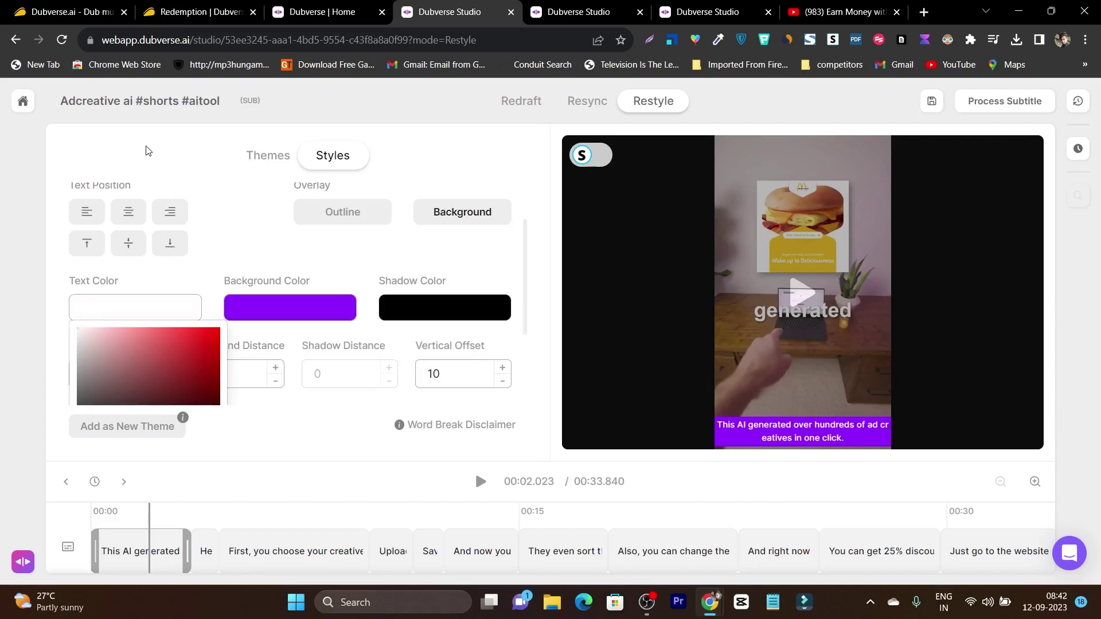
Return to the project overview and start a SAY text-to-speech project, choosing Just Trying New AI and My Youtube Video
click(23, 103)
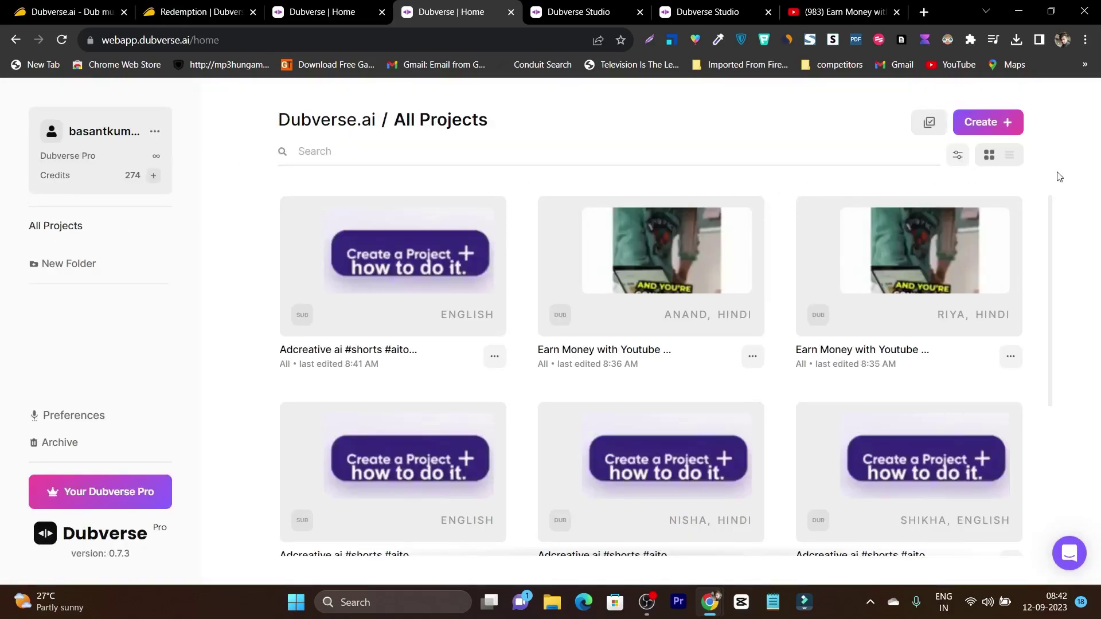
click(997, 120)
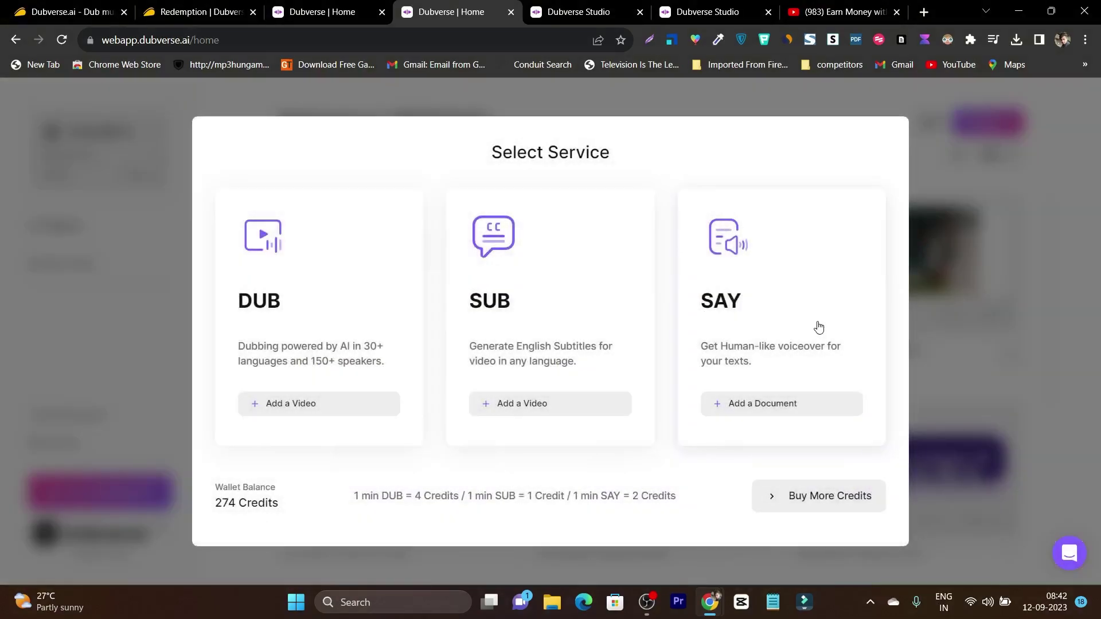
click(767, 414)
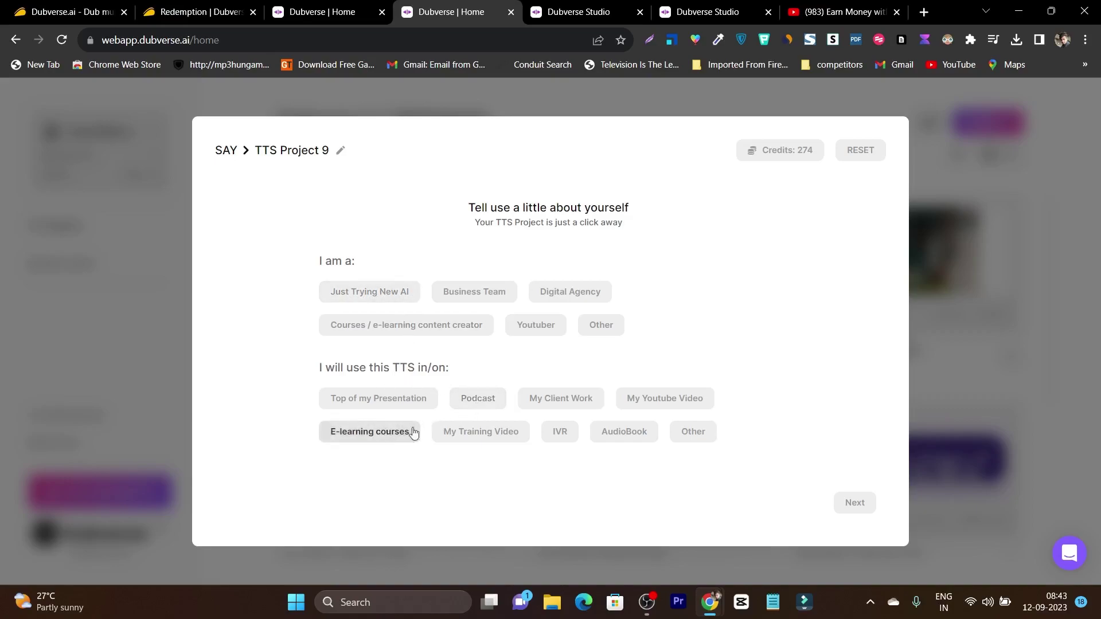
click(697, 405)
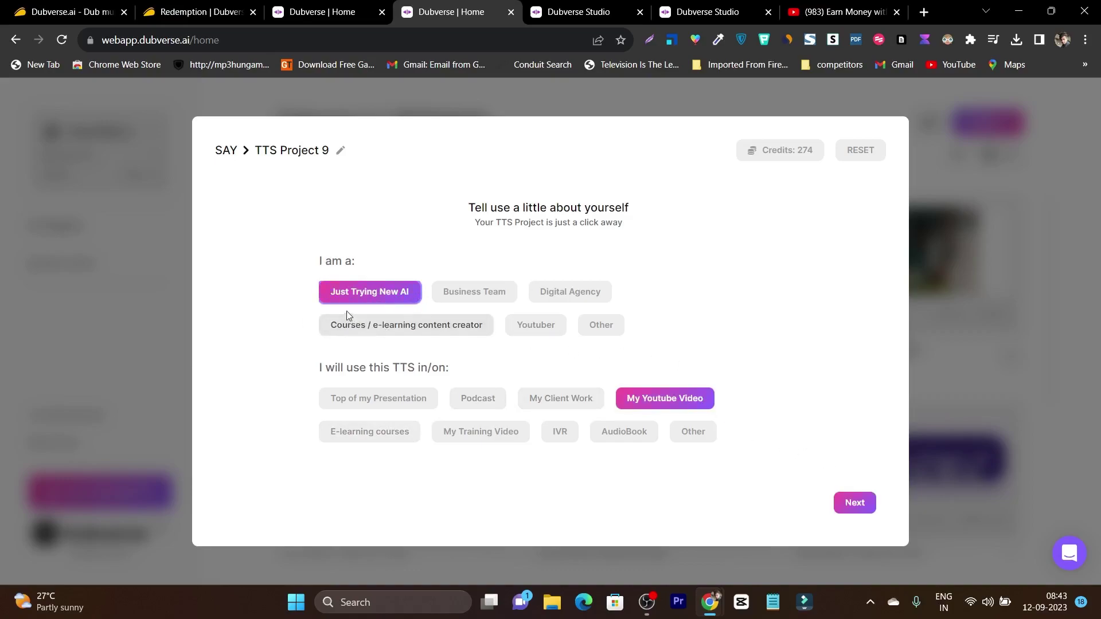
click(854, 505)
Enter a short greeting introducing the speaker by name as the text to convert, and continue to voice selection
click(307, 232)
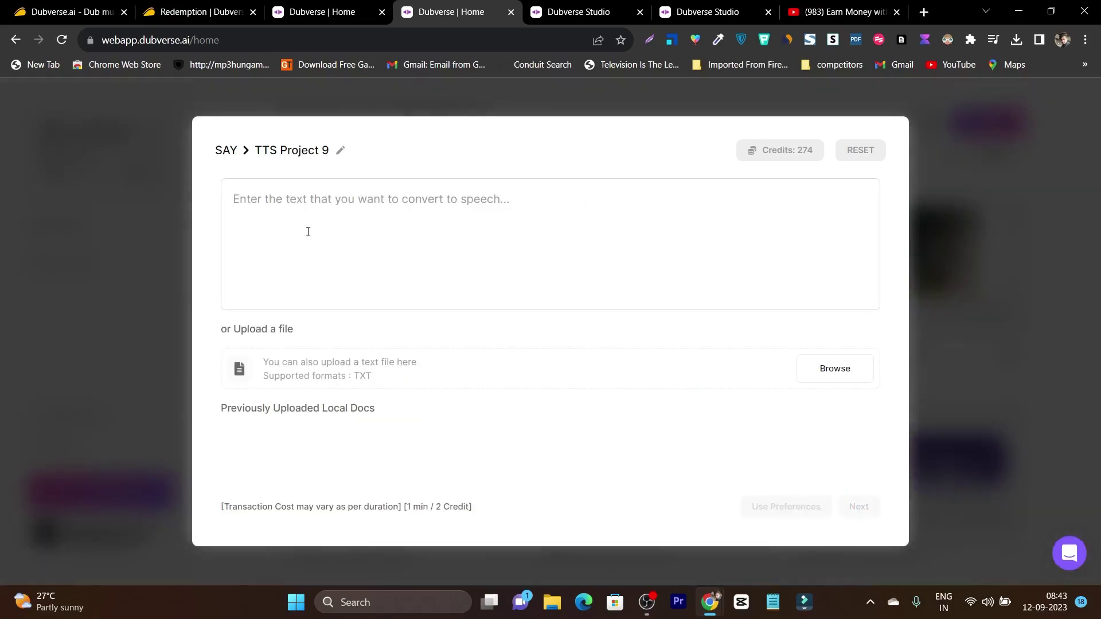
text(H)
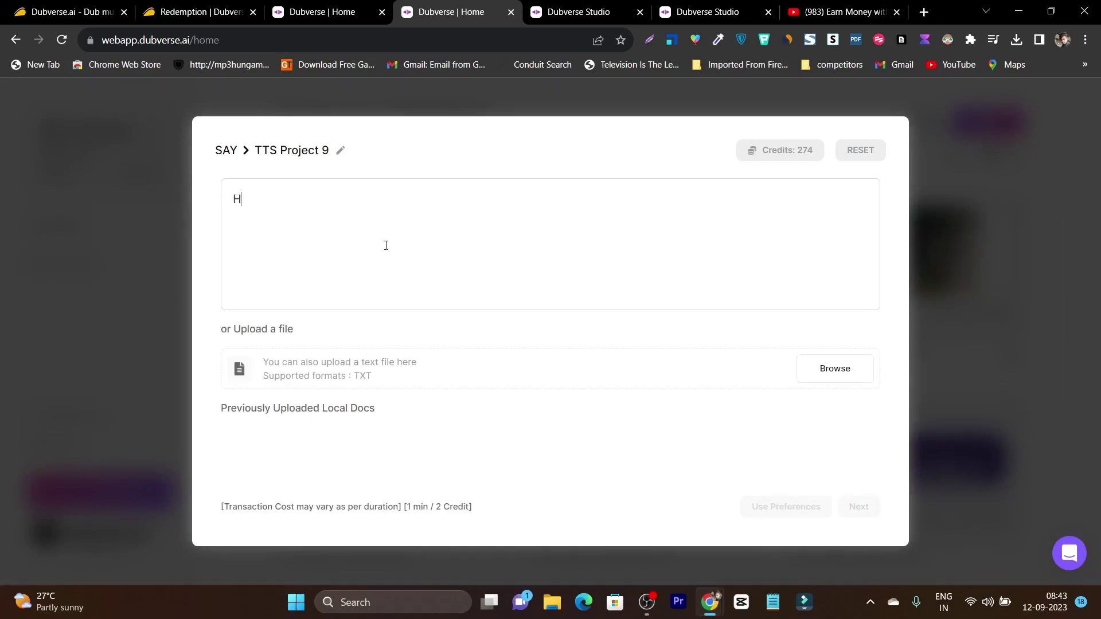
text(i this is BAsant here)
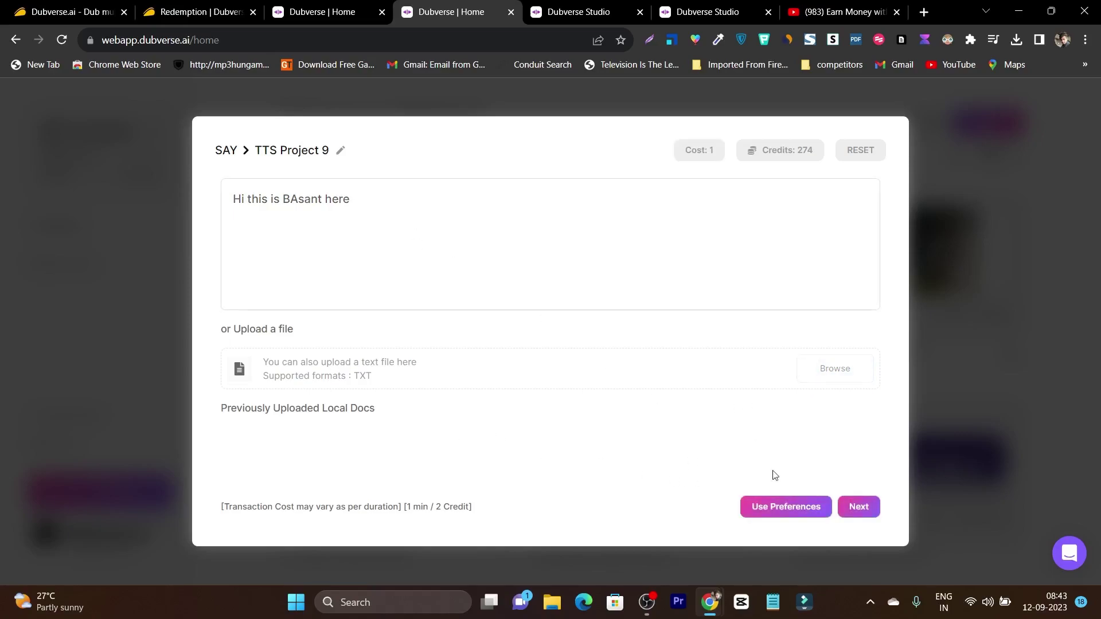
click(859, 509)
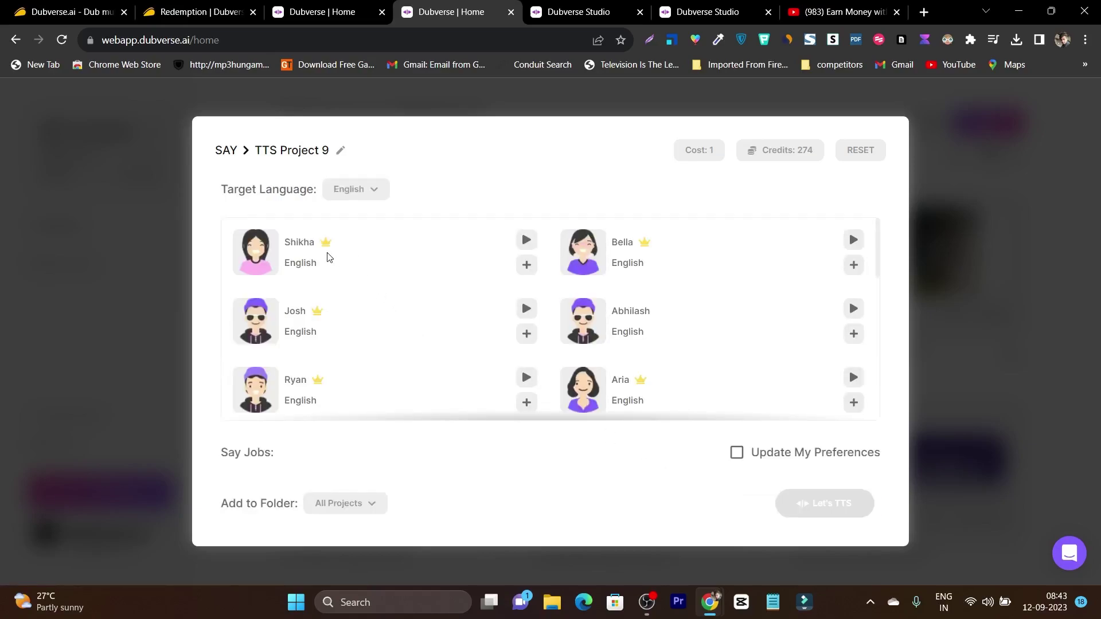
Add the English voice Mia to the speech job, start the text-to-speech generation, and return to the project overview
scroll(718, 329, down, 1)
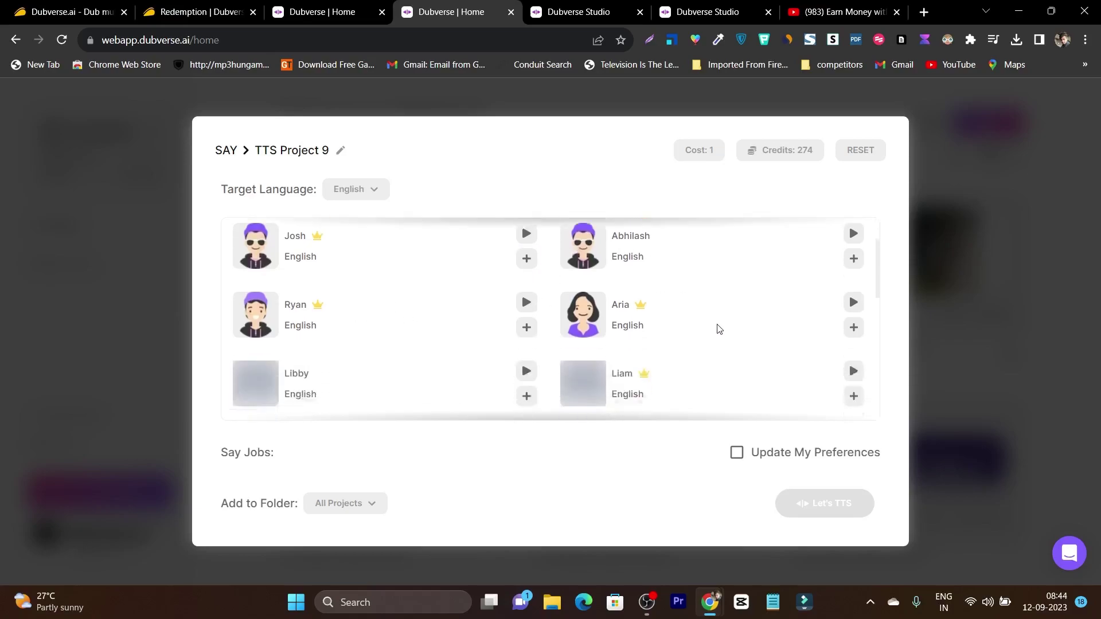
scroll(719, 329, down, 2)
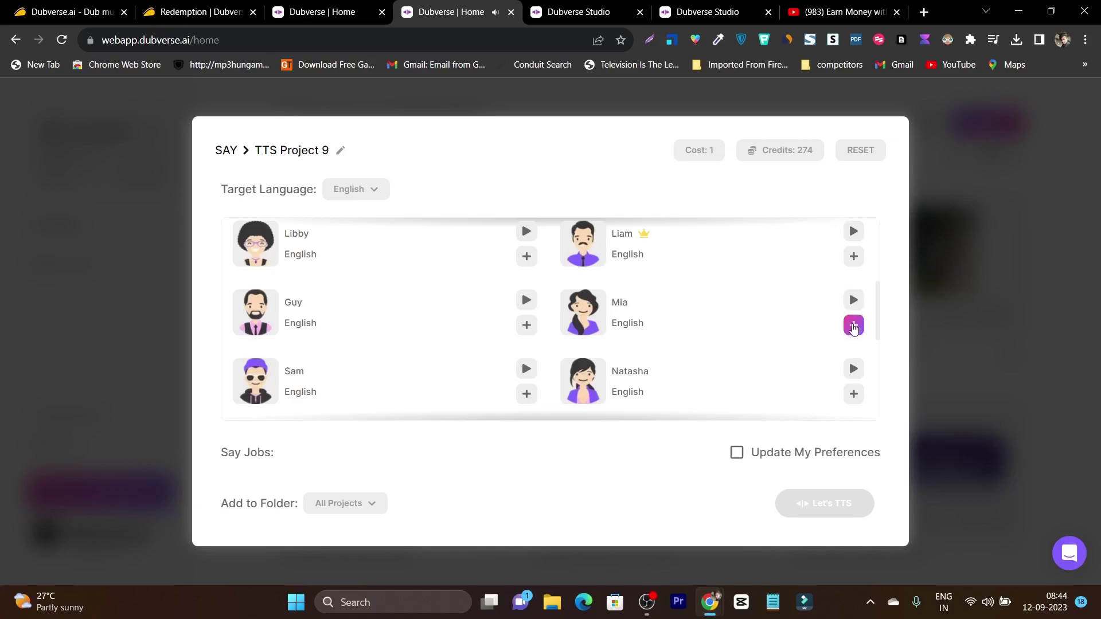
click(854, 324)
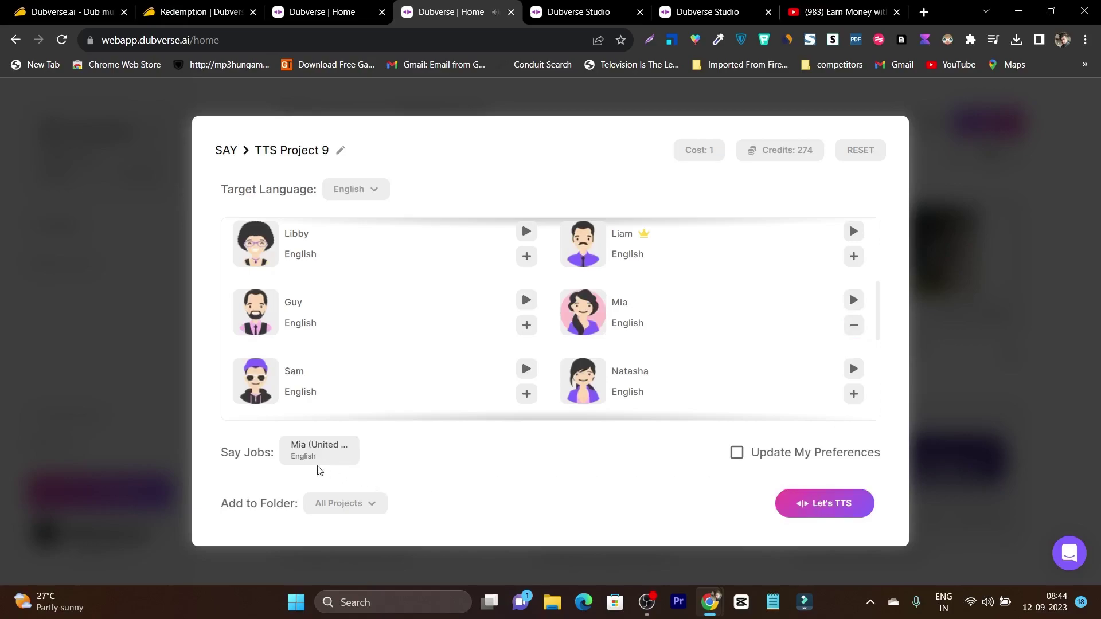
click(818, 505)
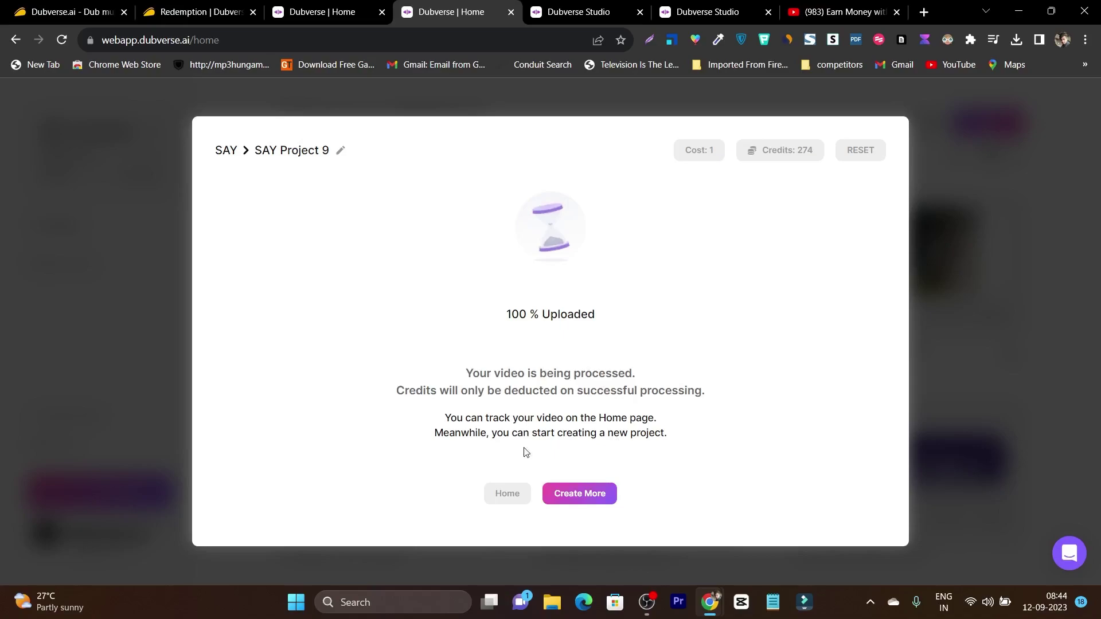
click(508, 494)
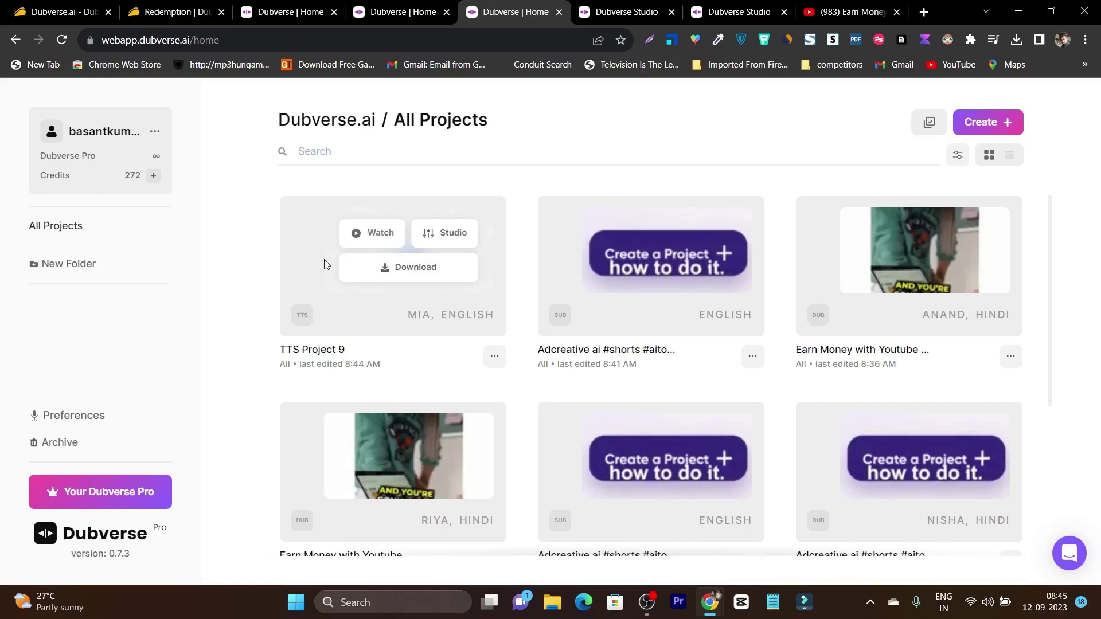
Open TTS Project 9 for watching, play and pause the generated voiceover, and view its details and export options
click(371, 236)
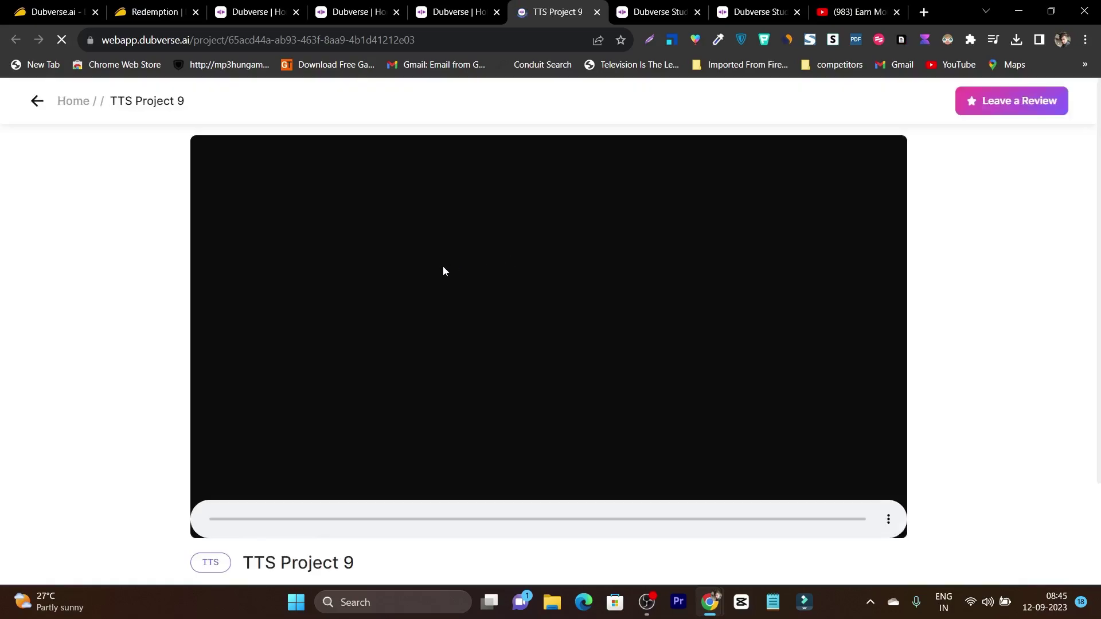
scroll(442, 263, down, 2)
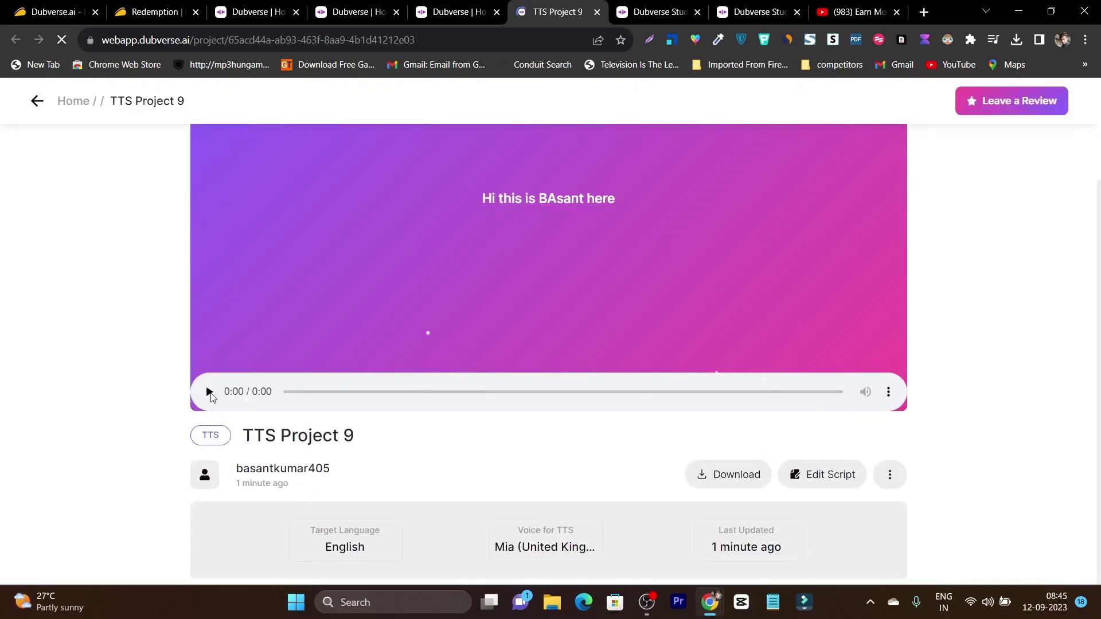
click(210, 394)
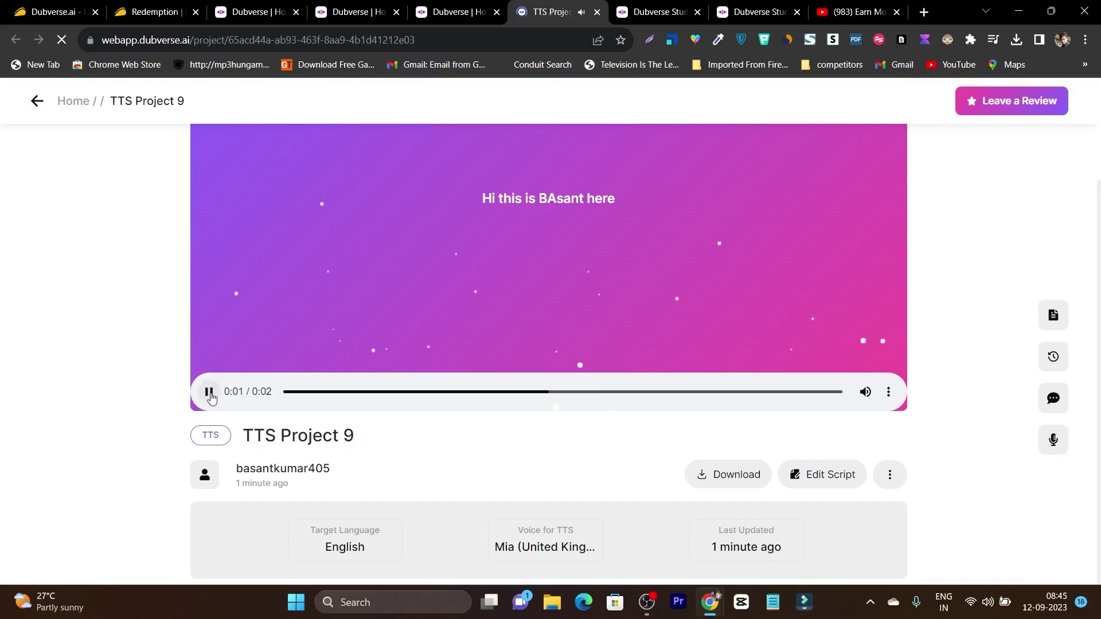
click(210, 394)
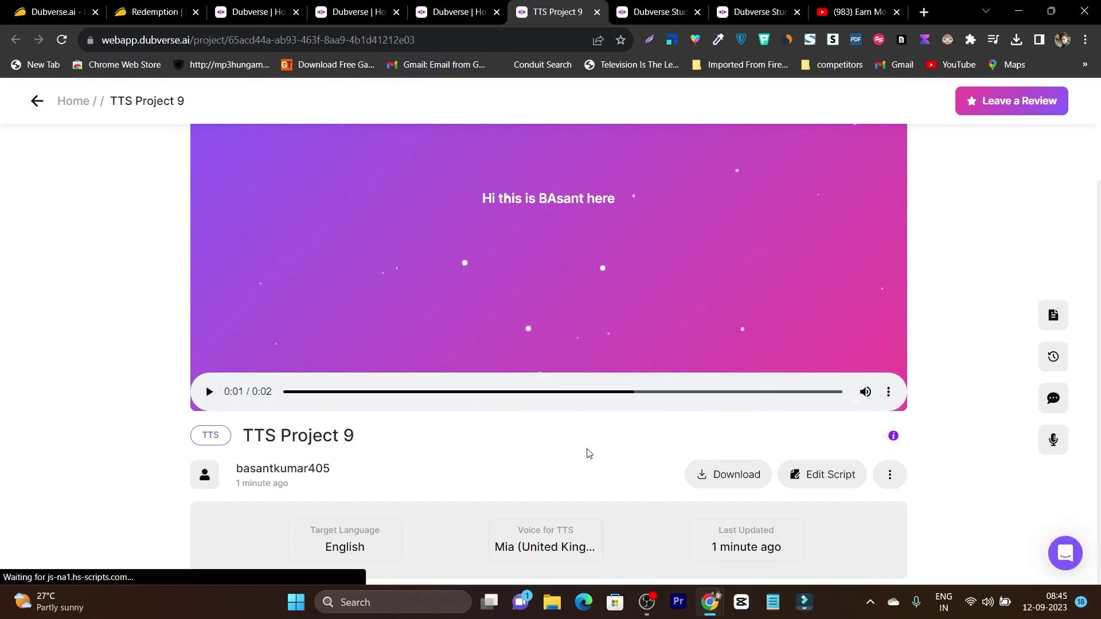
scroll(588, 454, up, 2)
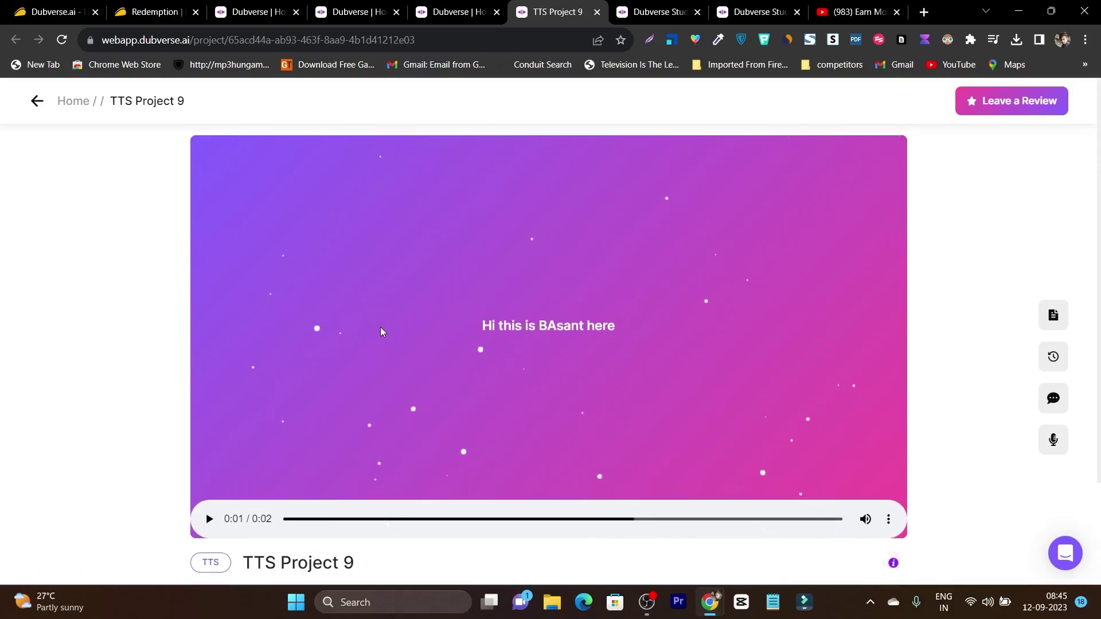
scroll(382, 333, down, 2)
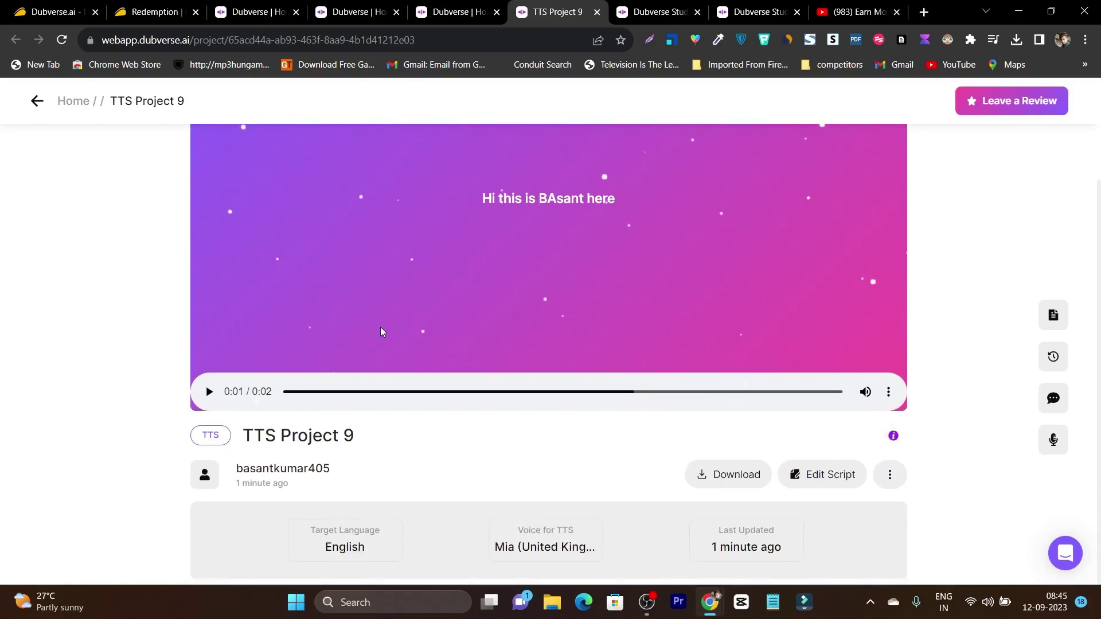
scroll(453, 374, up, 2)
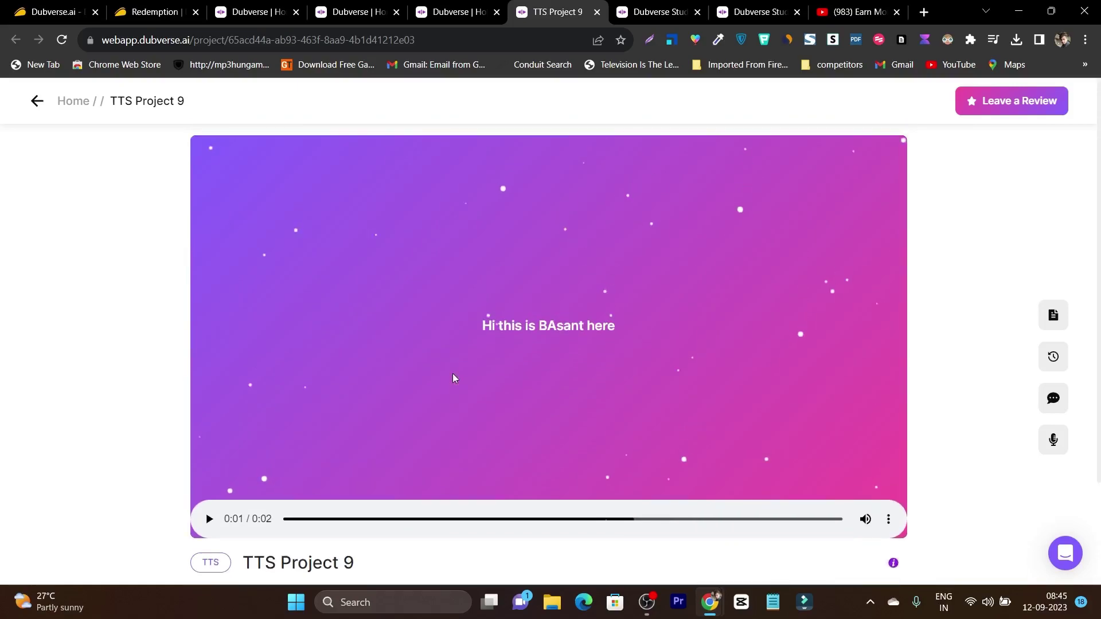
Look over TTS Project 9's voice details and its download and script-editing options, and return to the overview of all projects
scroll(660, 331, down, 2)
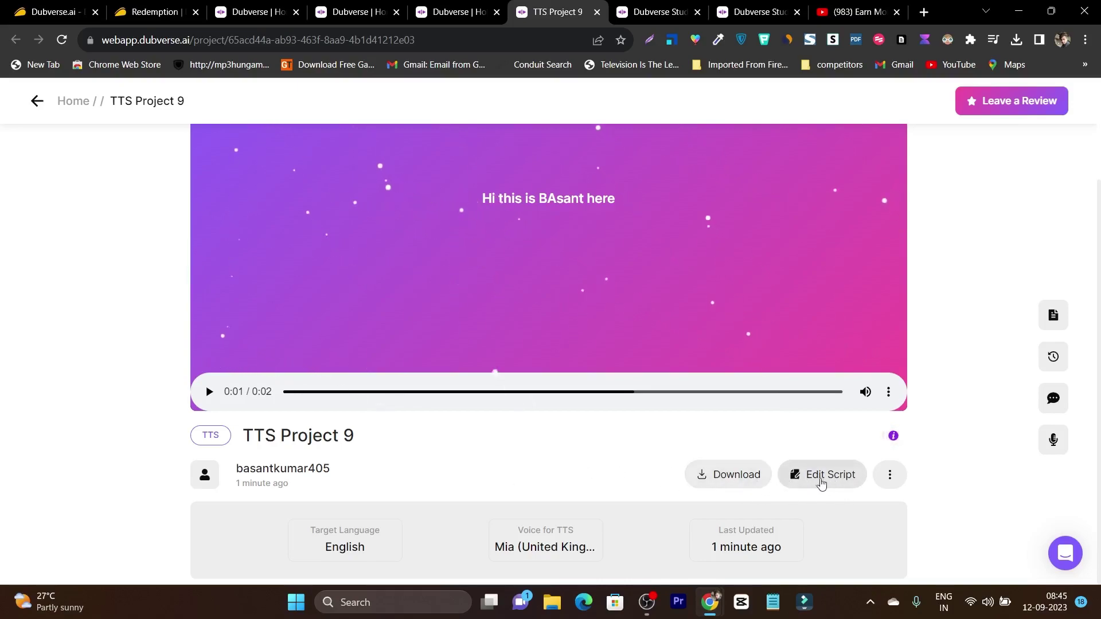
scroll(587, 472, up, 2)
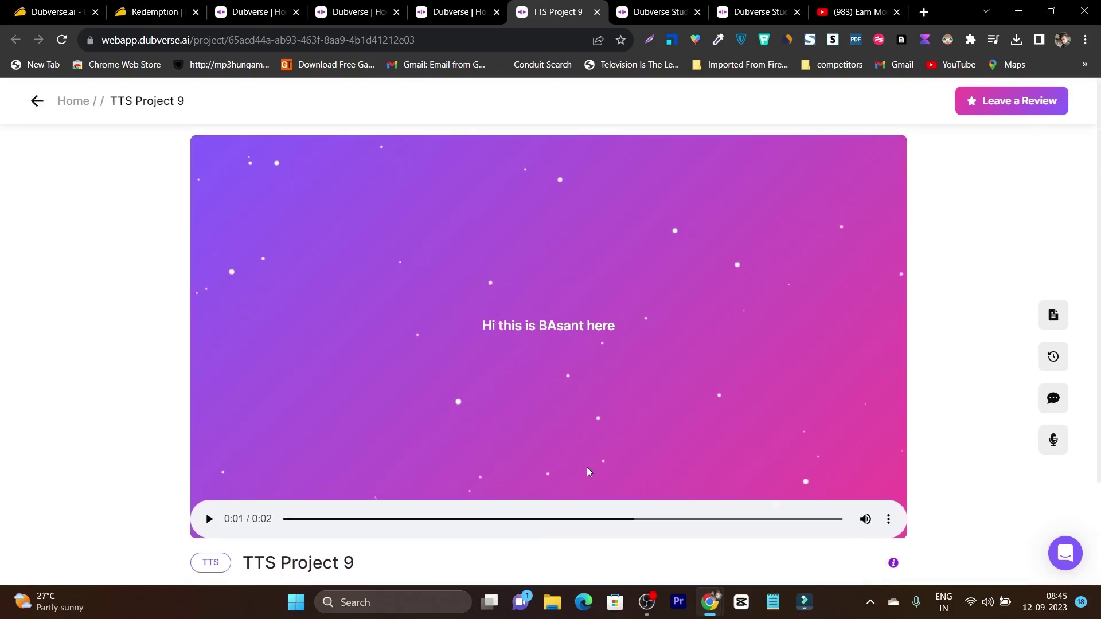
click(71, 103)
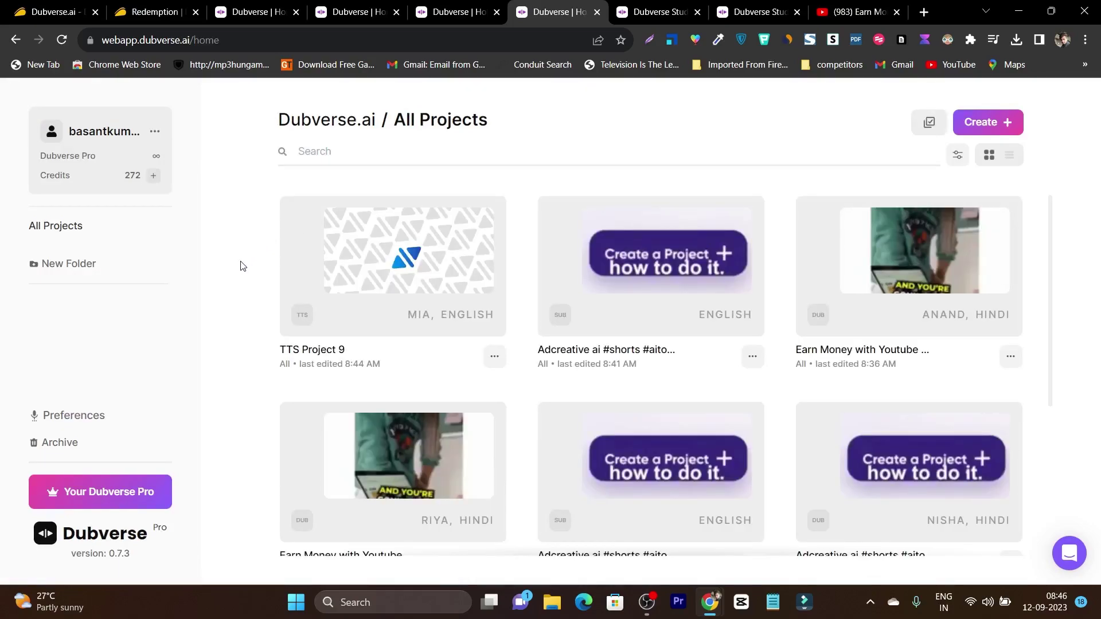
Switch to the Dubverse.ai deal page on AppSumo and review the included features and the License Tier 1 to 3 plans
click(41, 15)
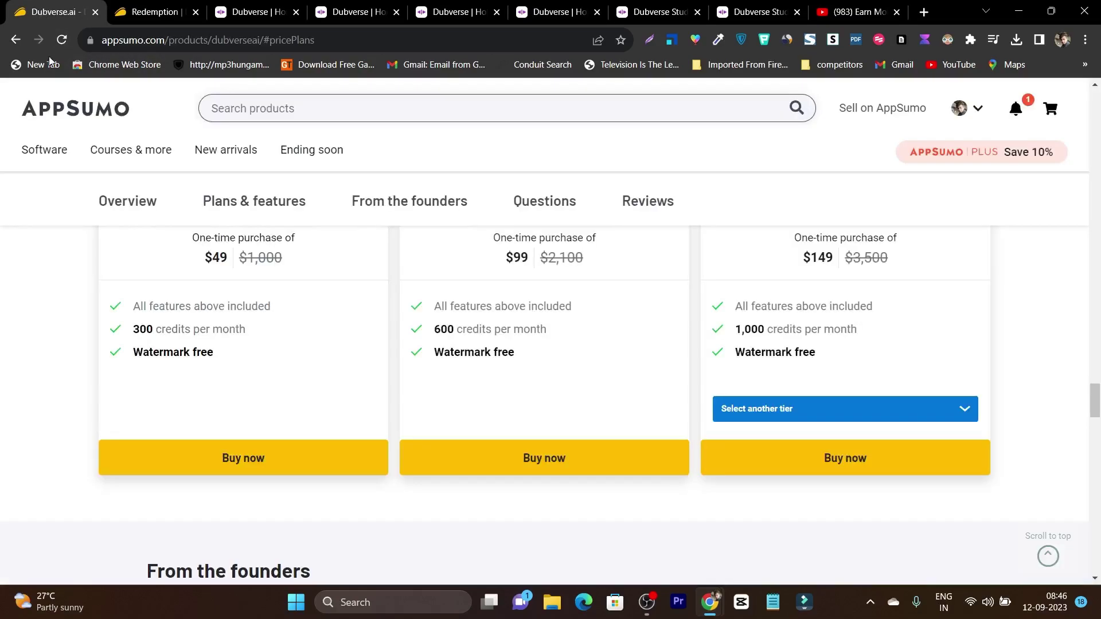
scroll(989, 290, up, 6)
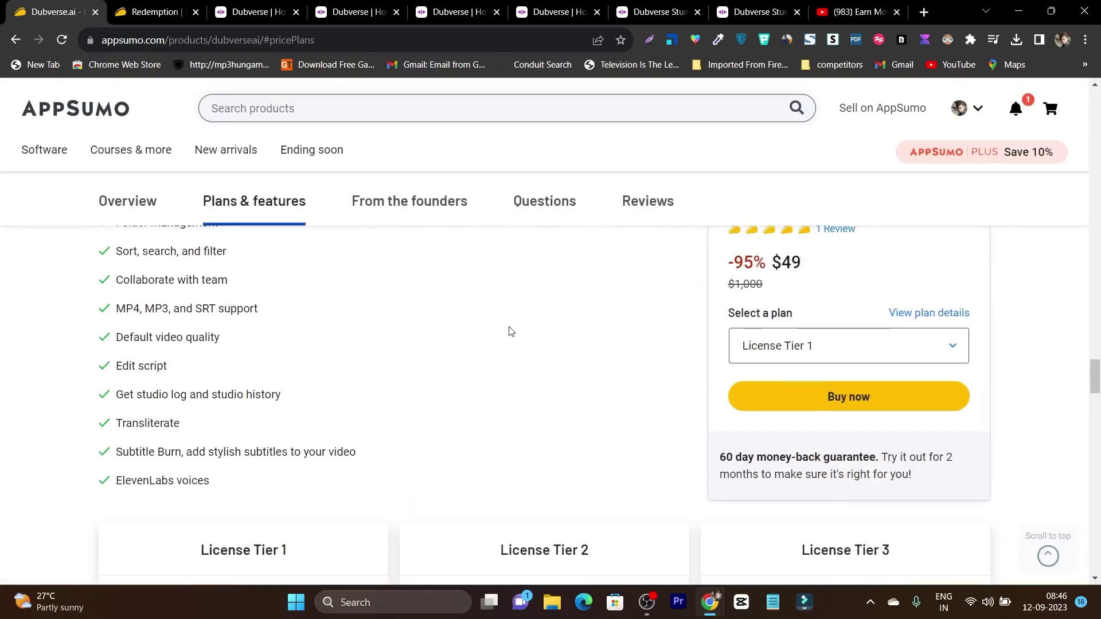
scroll(511, 331, down, 4)
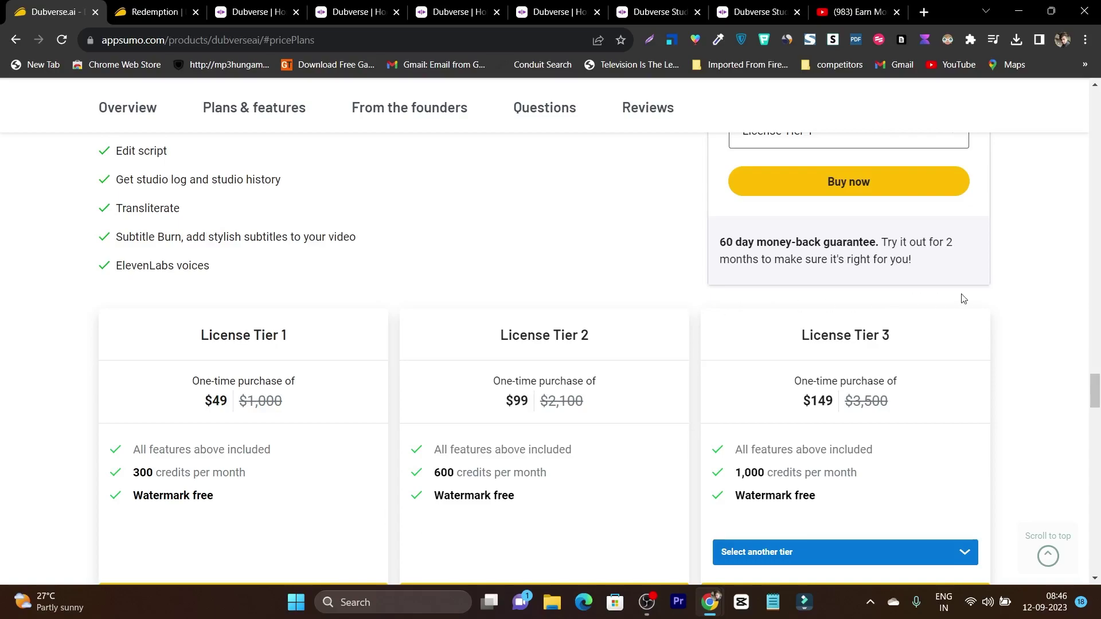
drag(1096, 391, 1098, 365)
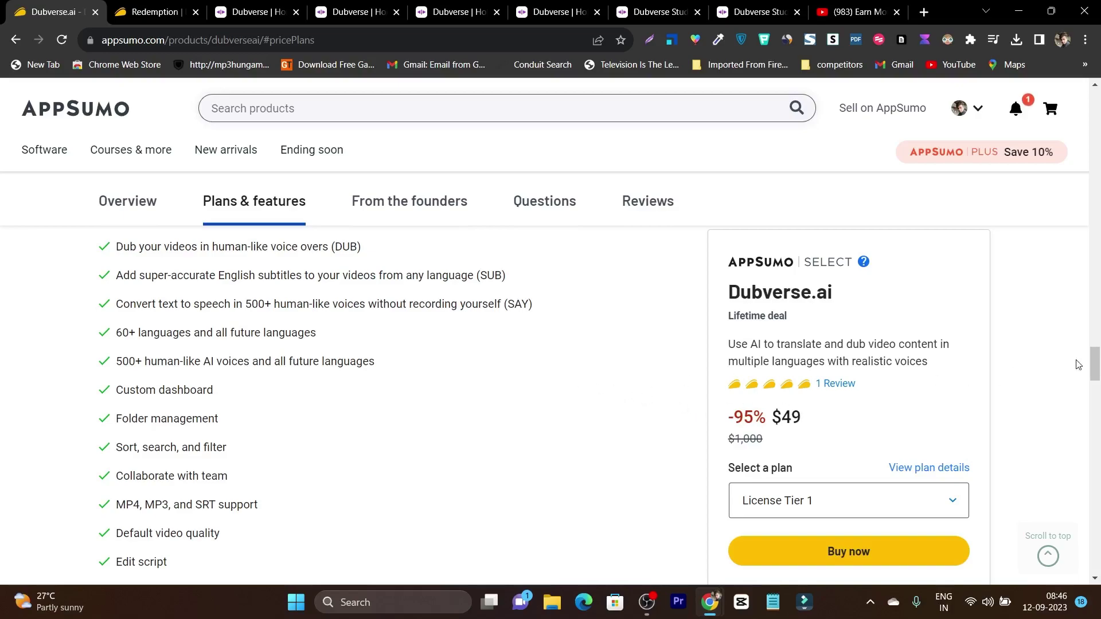
Return to the start of the deal page and read the product introduction, TL;DR and At-a-glance sections
drag(1096, 367, 1096, 106)
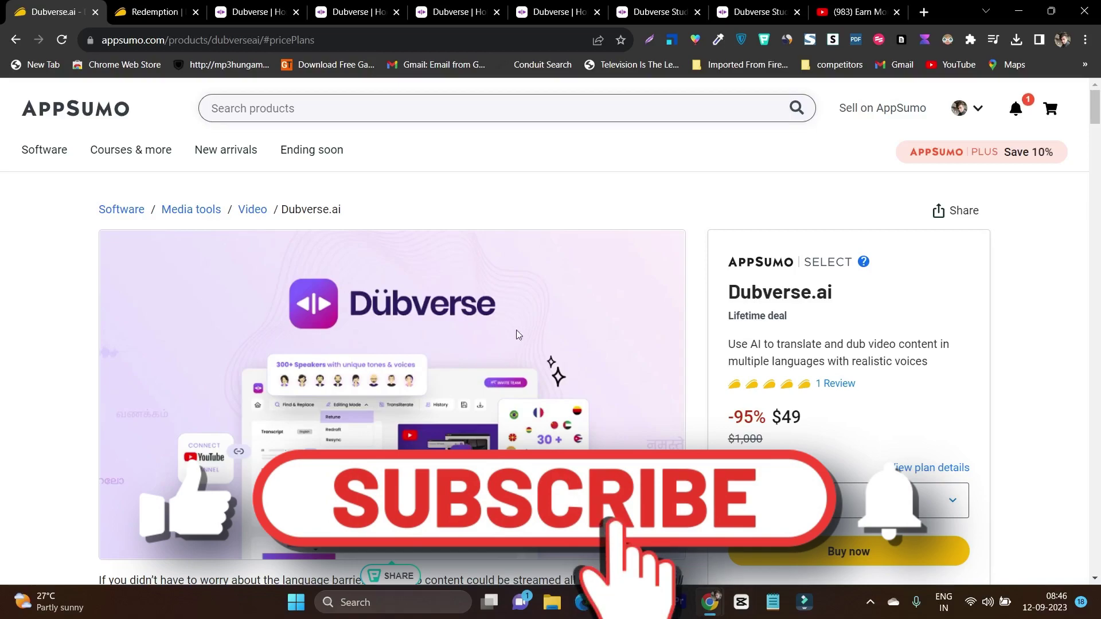
scroll(652, 294, down, 7)
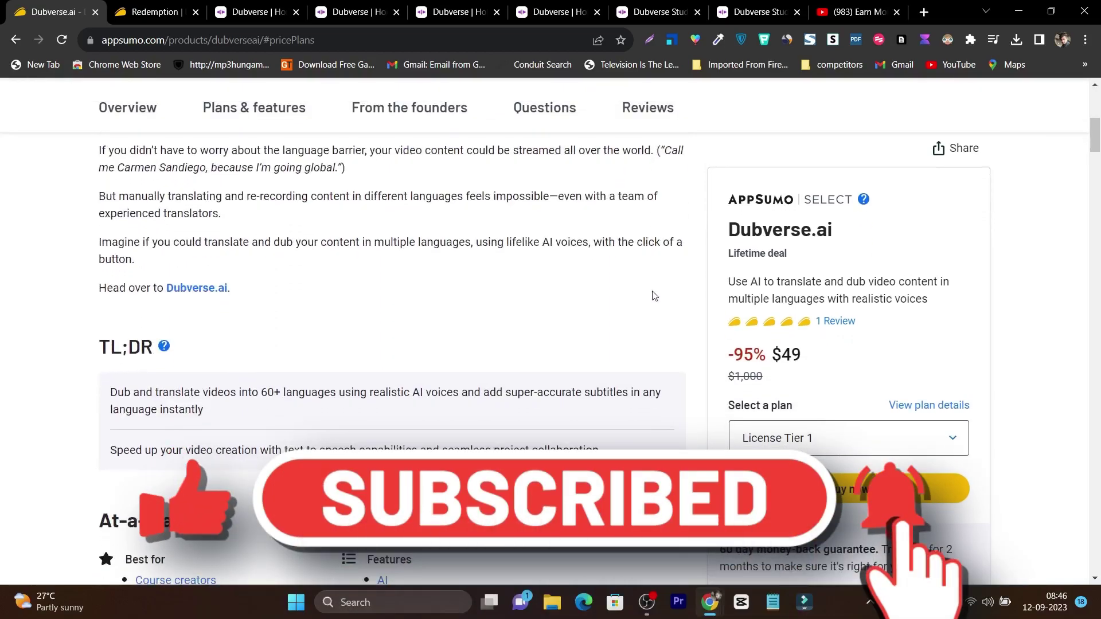
scroll(654, 295, down, 3)
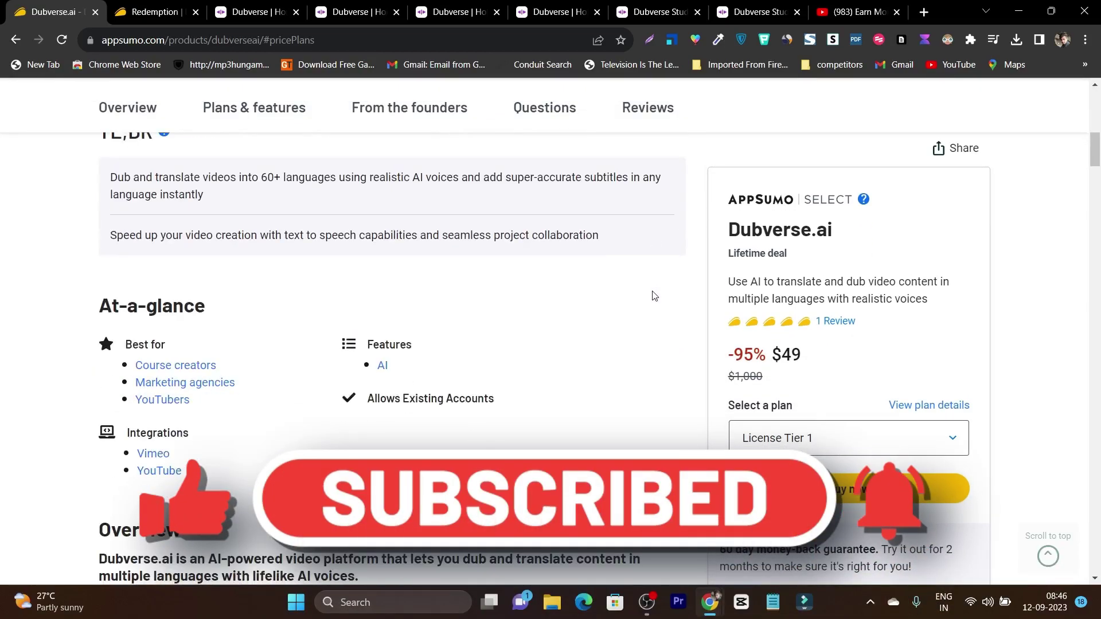